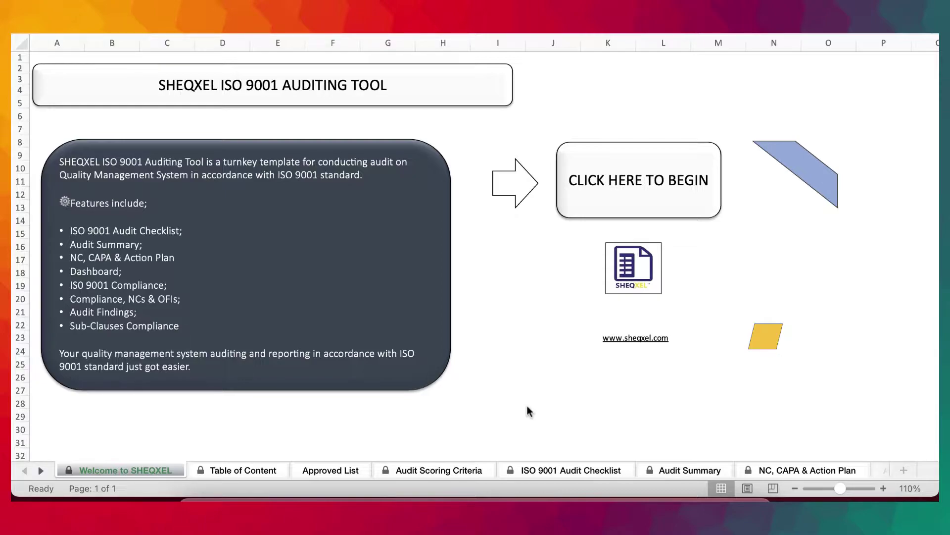
Step: Open the Table of Content sheet and review its list of eleven entries
click(266, 470)
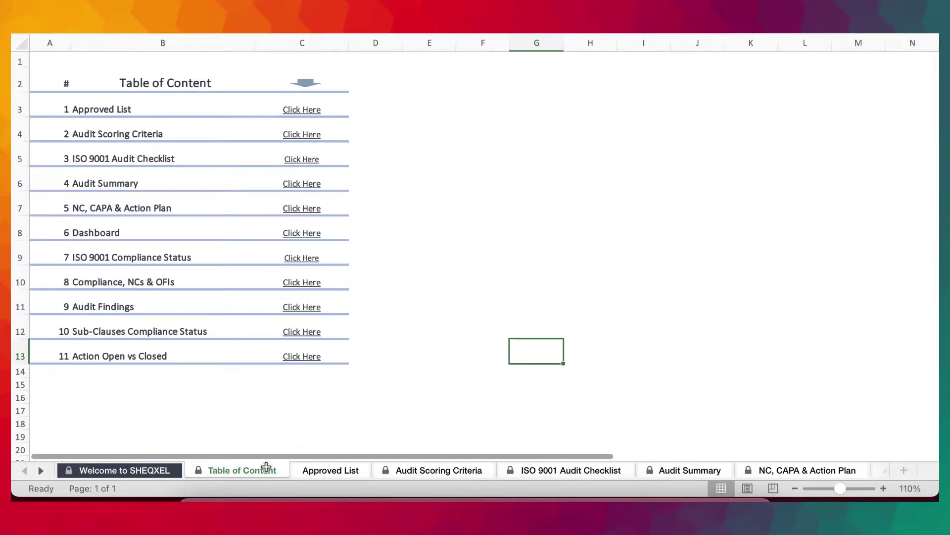
drag(151, 110, 136, 355)
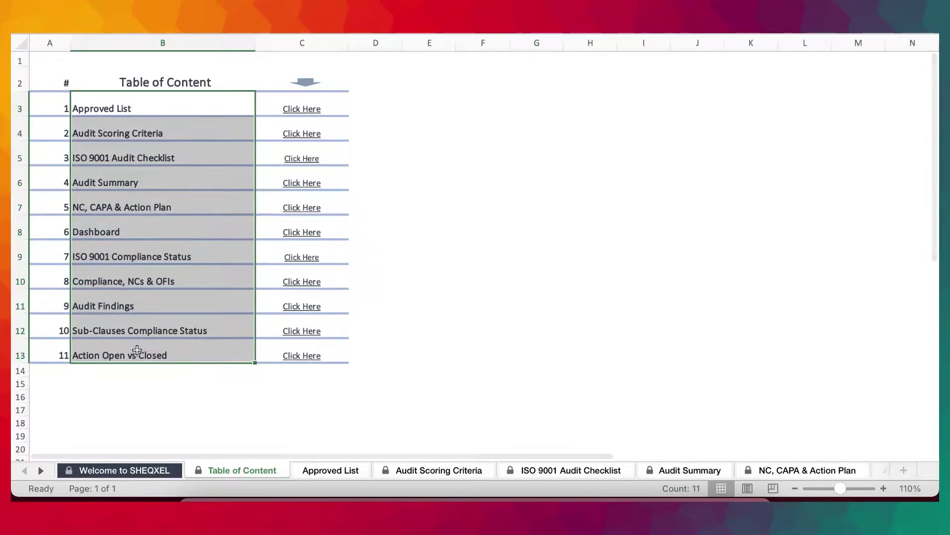
click(373, 388)
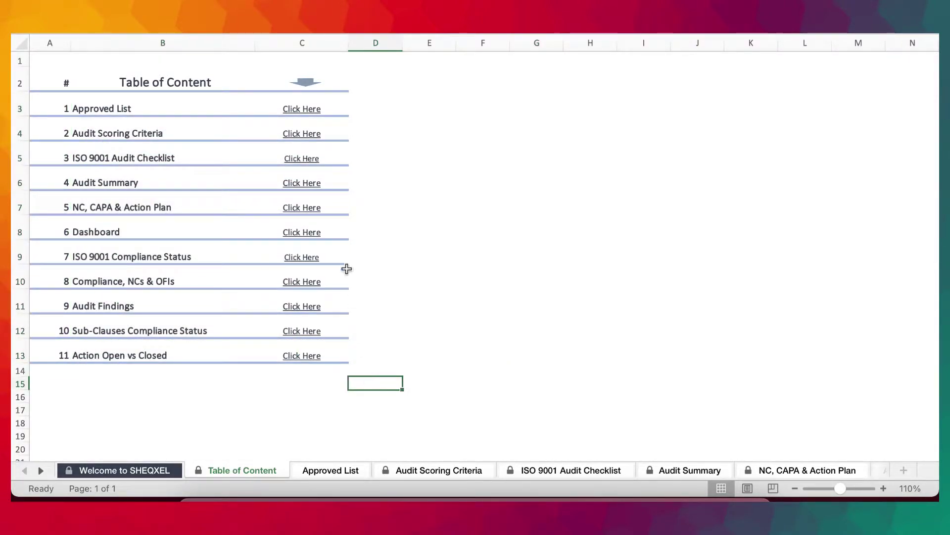
Step: Follow the Table of Content link to the Approved List sheet and examine the Root Cause entries
click(315, 114)
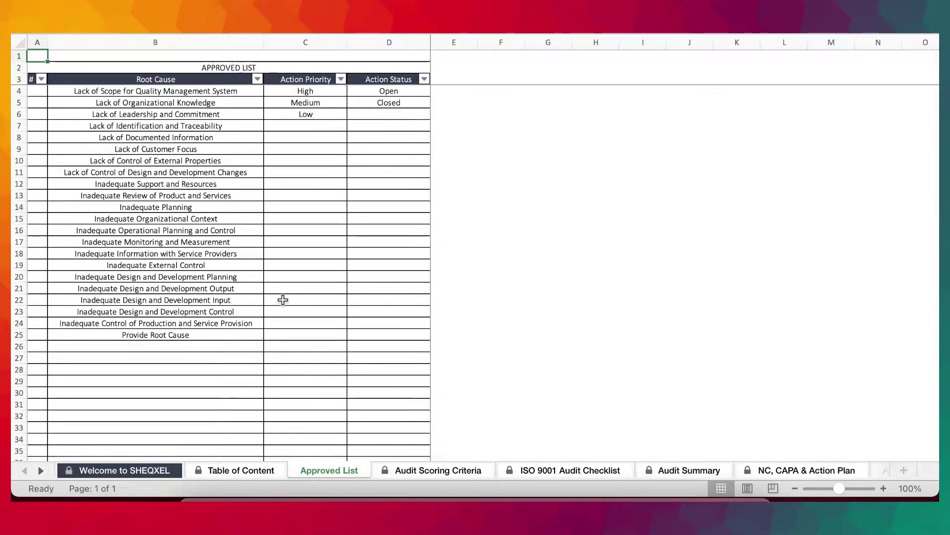
drag(188, 92, 170, 392)
click(174, 371)
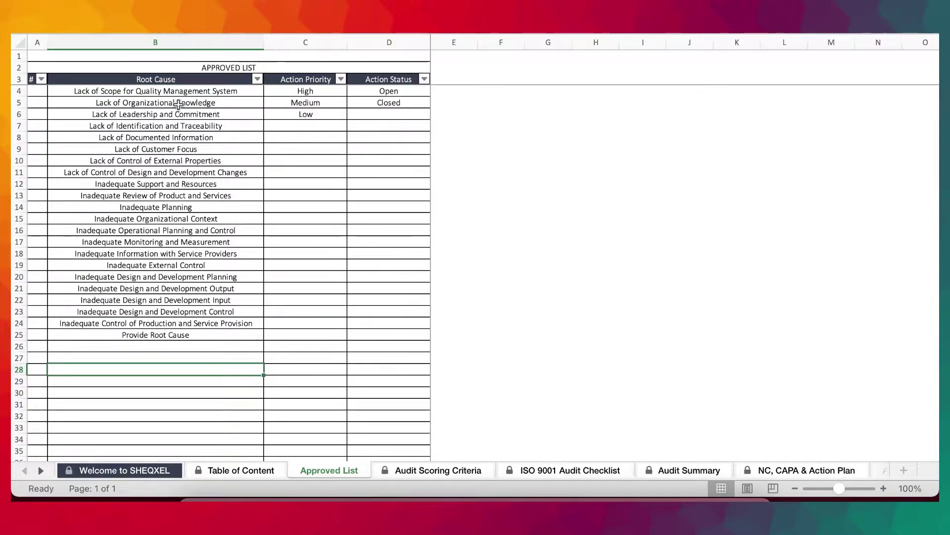
click(169, 93)
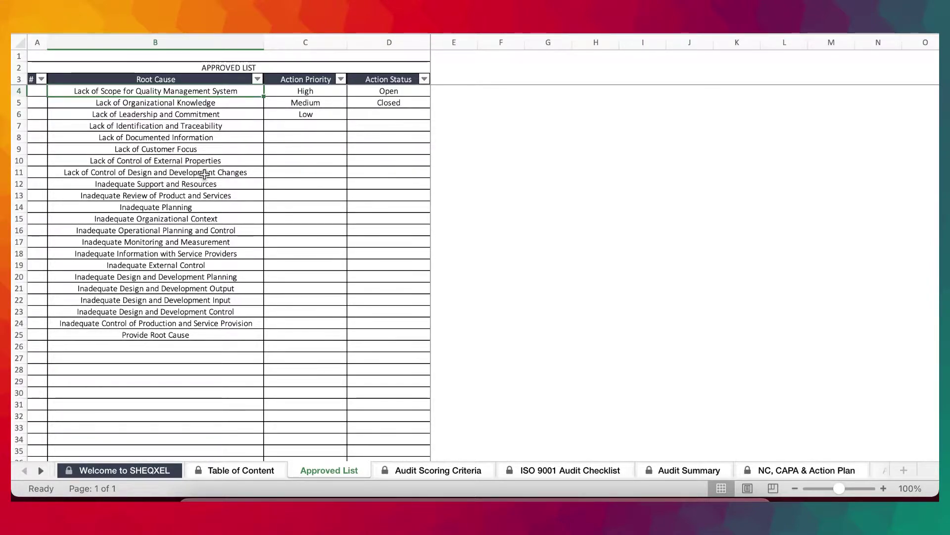
drag(194, 127, 180, 344)
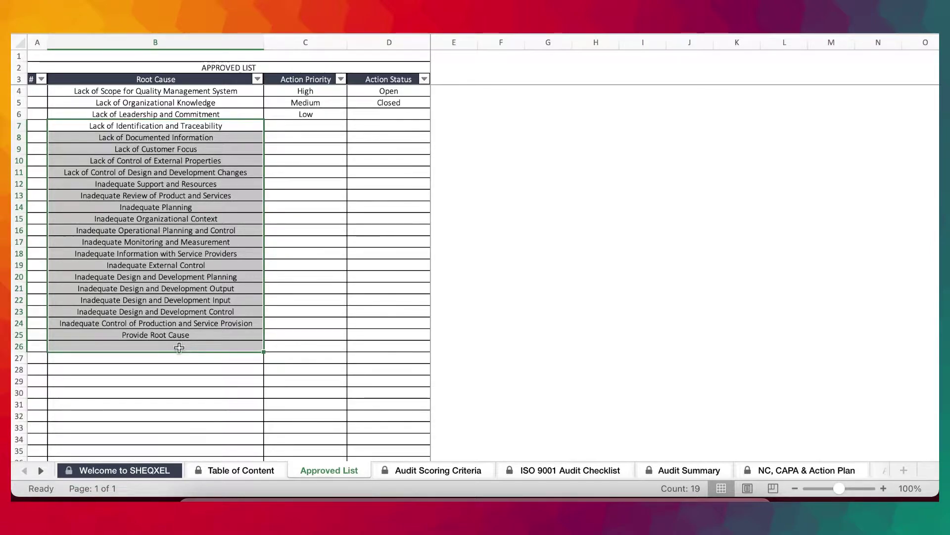
mouse_move(177, 120)
mouse_down()
mouse_move(163, 229)
mouse_move(177, 124)
mouse_up()
click(192, 259)
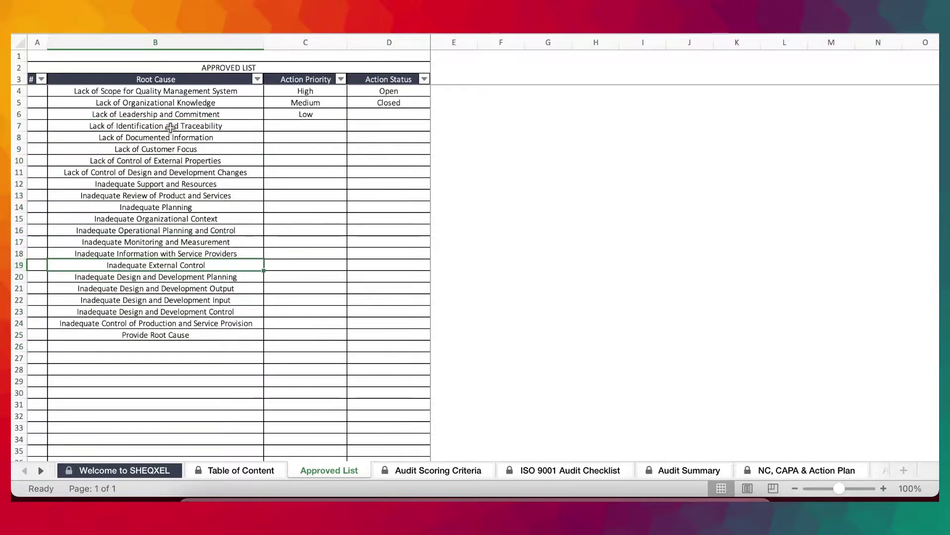
click(172, 127)
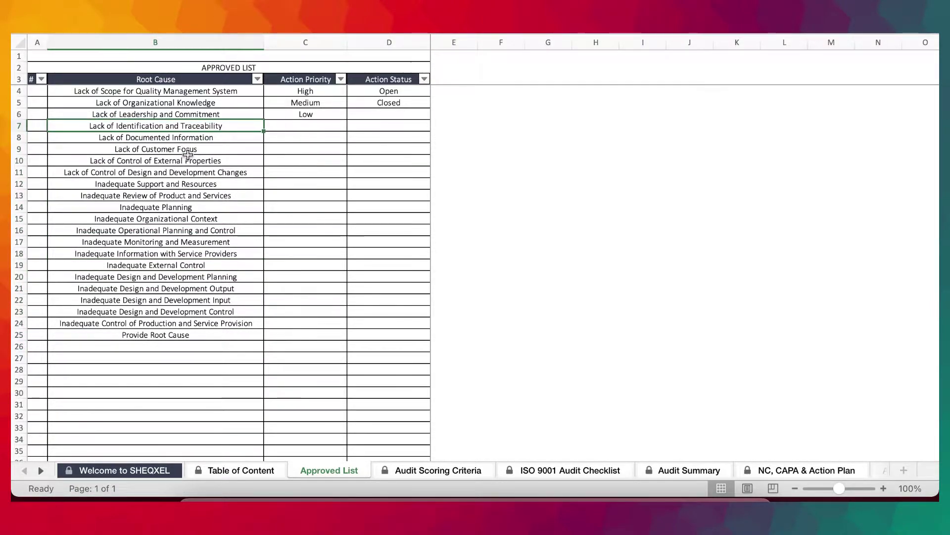
drag(182, 393, 178, 230)
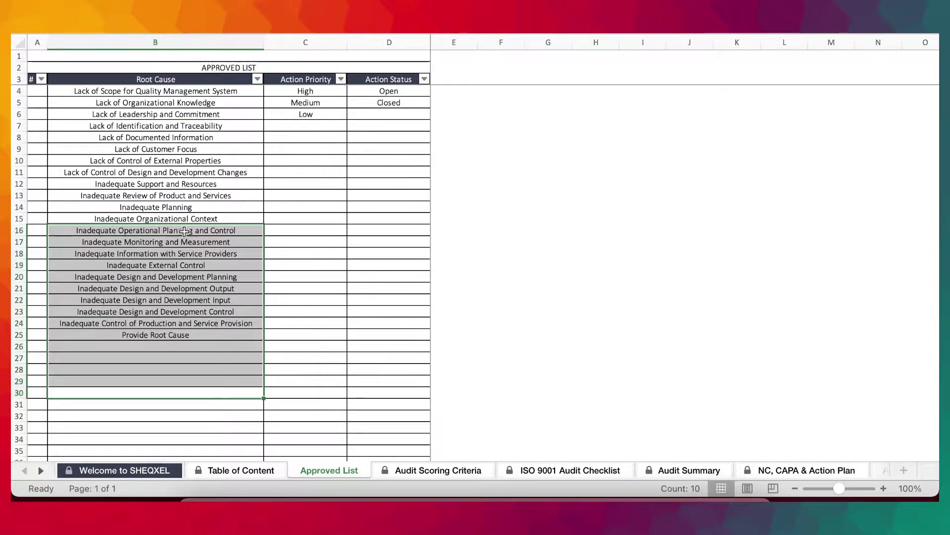
Step: Examine the Action Priority and Action Status options in the approved list
click(301, 80)
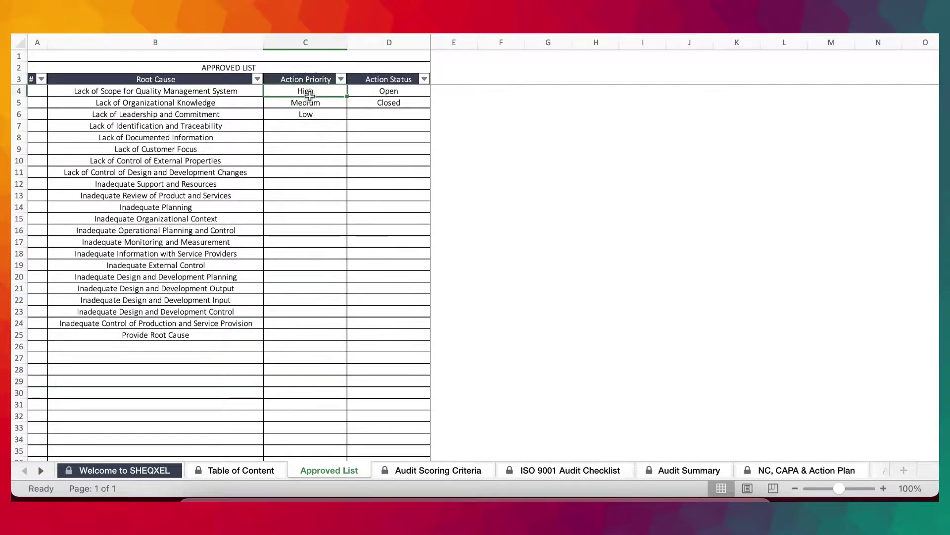
click(387, 80)
click(388, 91)
click(388, 103)
scroll(277, 314, down, 3)
scroll(276, 314, up, 3)
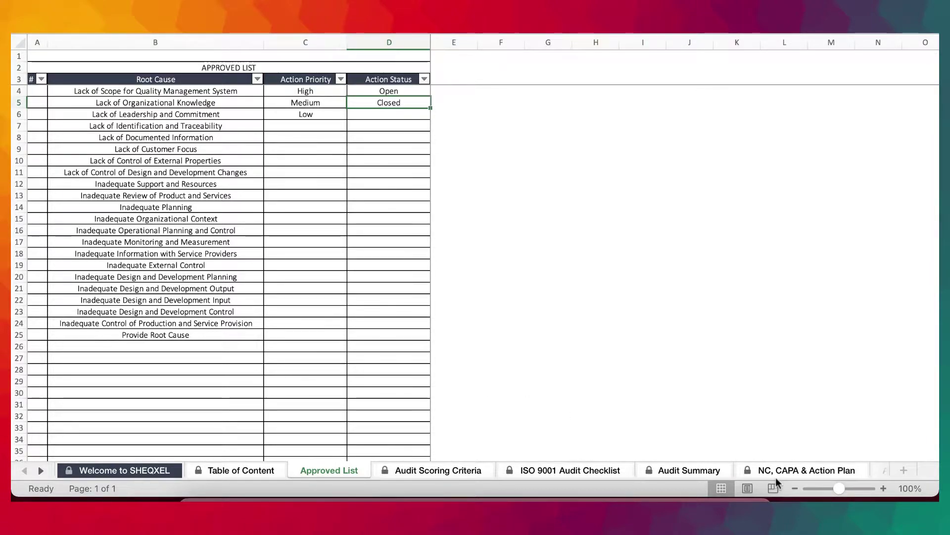
Step: Open the Audit Scoring Criteria sheet and review the findings, their Definition/Impact and the Action/Mitigation entries
click(438, 470)
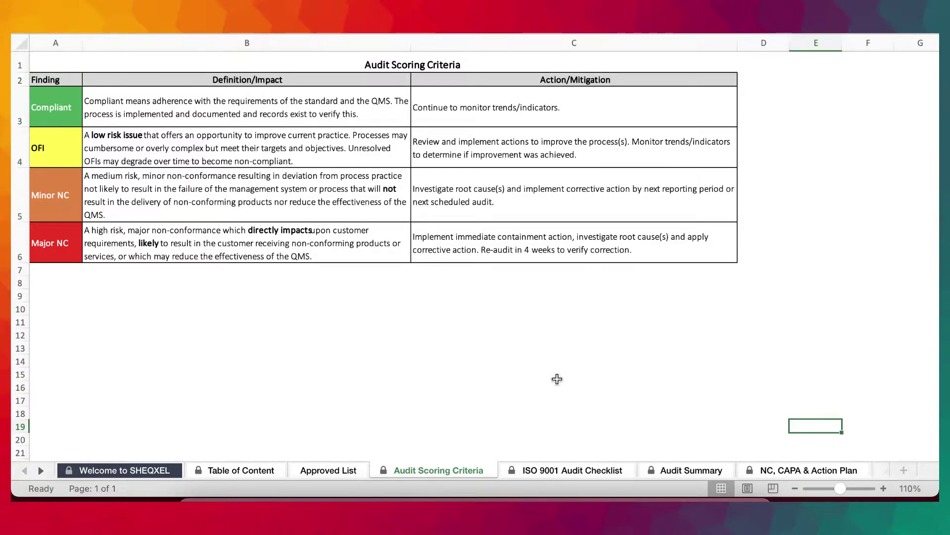
drag(56, 104, 55, 255)
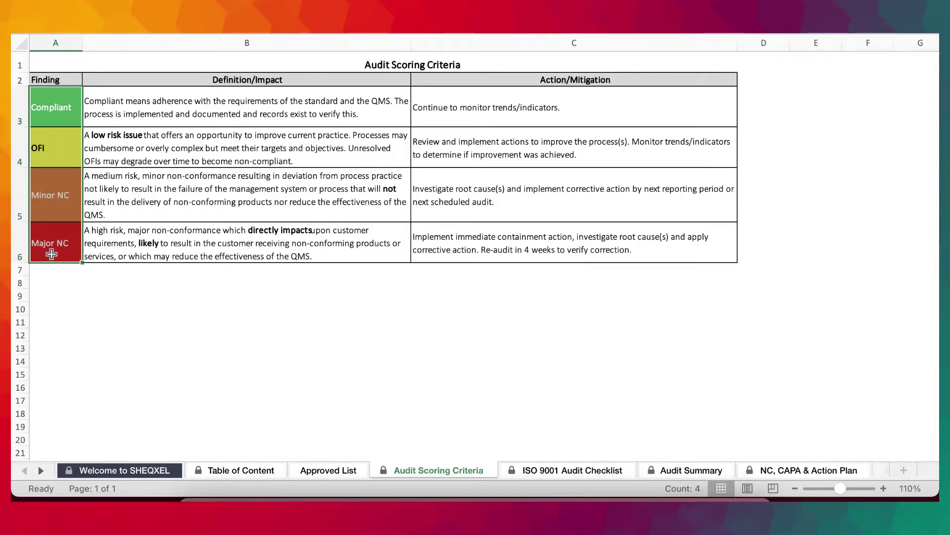
drag(218, 108, 228, 259)
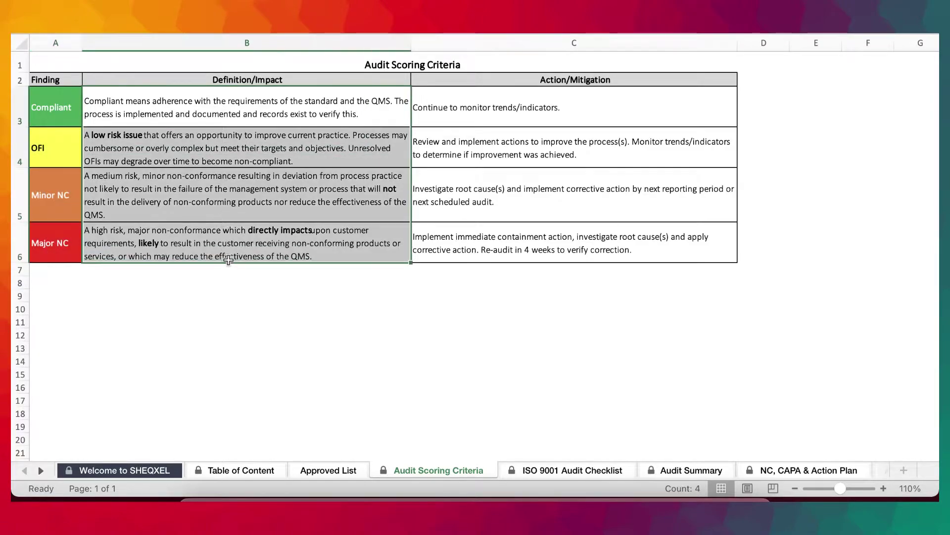
drag(535, 106, 524, 248)
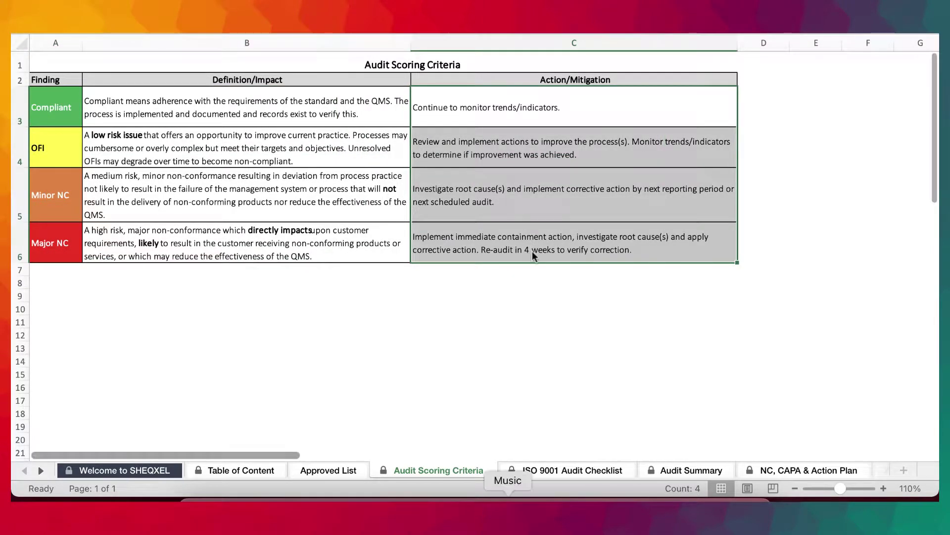
Step: Open the ISO 9001 Audit Checklist sheet and examine the Clause No., Main Clauses and ISO 9001 Audit Questions columns
click(544, 469)
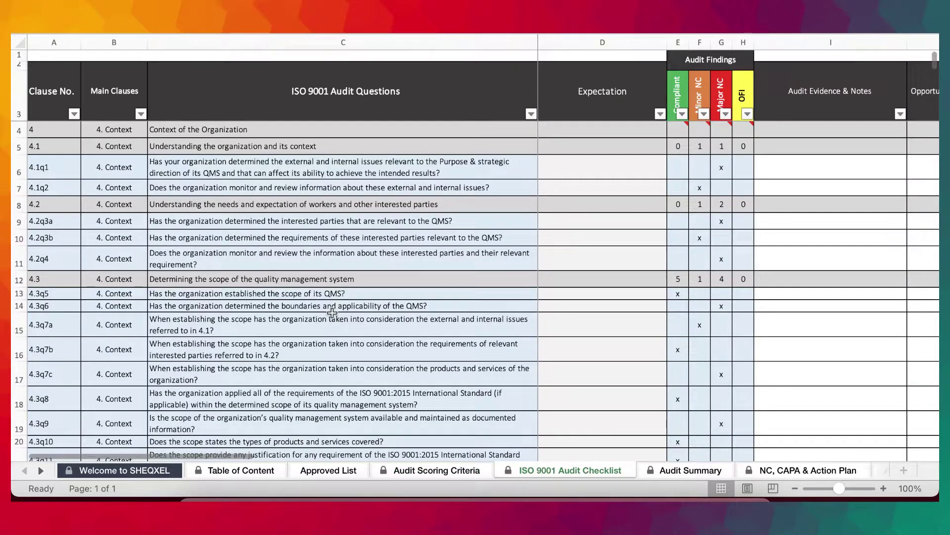
scroll(332, 312, up, 1)
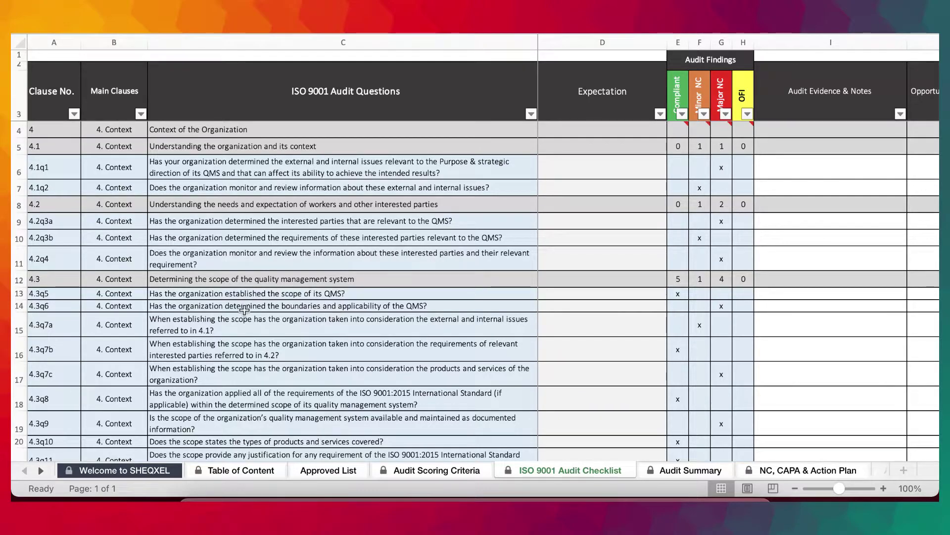
scroll(244, 310, down, 2)
scroll(244, 310, up, 2)
click(56, 106)
drag(56, 107, 55, 346)
drag(114, 106, 97, 256)
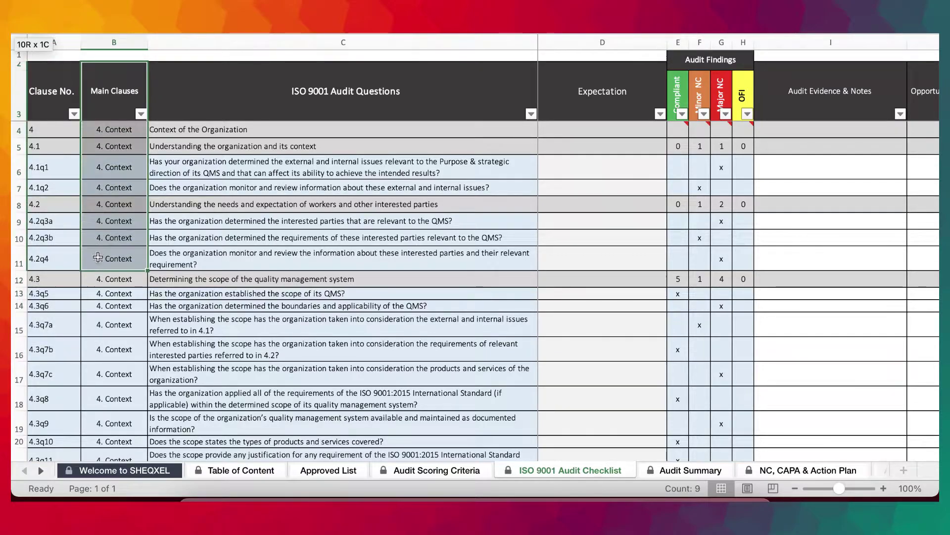
drag(343, 101, 342, 277)
click(341, 349)
Step: Review the audit questions and clause numbers listed under clauses 4.1, 4.2 and 4.3
click(230, 141)
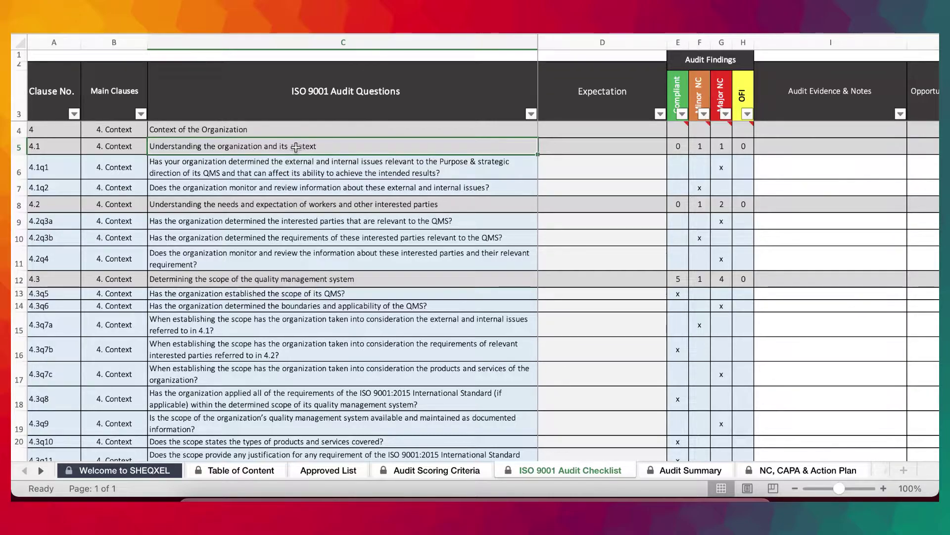
drag(317, 220, 318, 260)
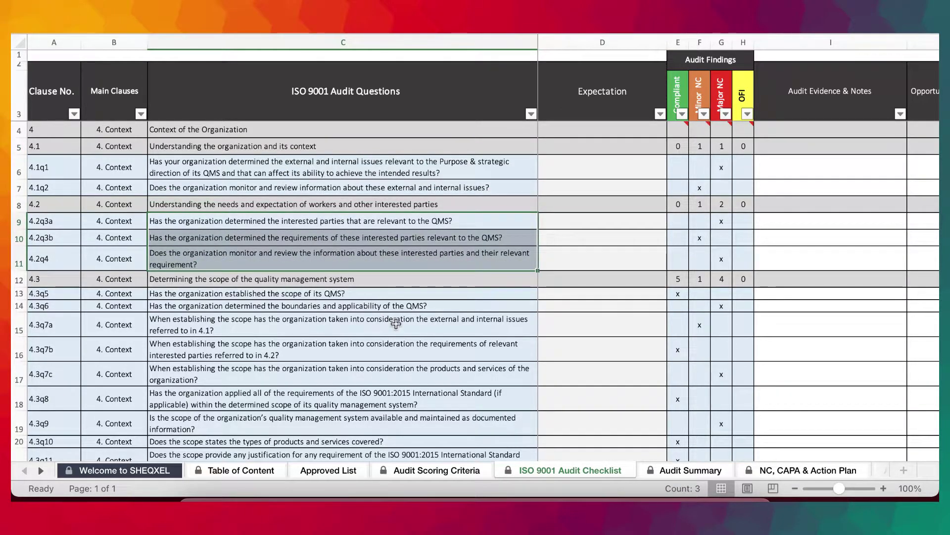
drag(44, 221, 45, 260)
drag(42, 293, 44, 425)
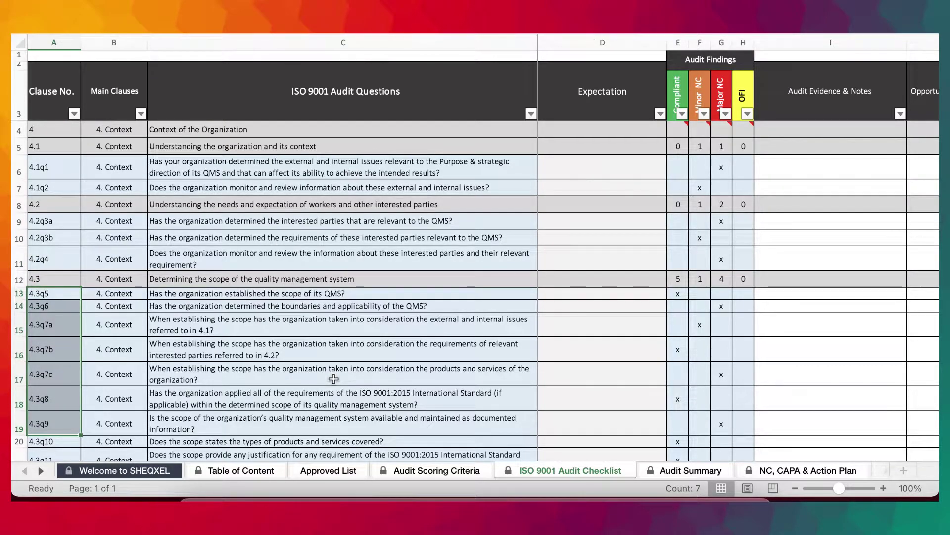
scroll(334, 379, down, 2)
drag(337, 272, 358, 371)
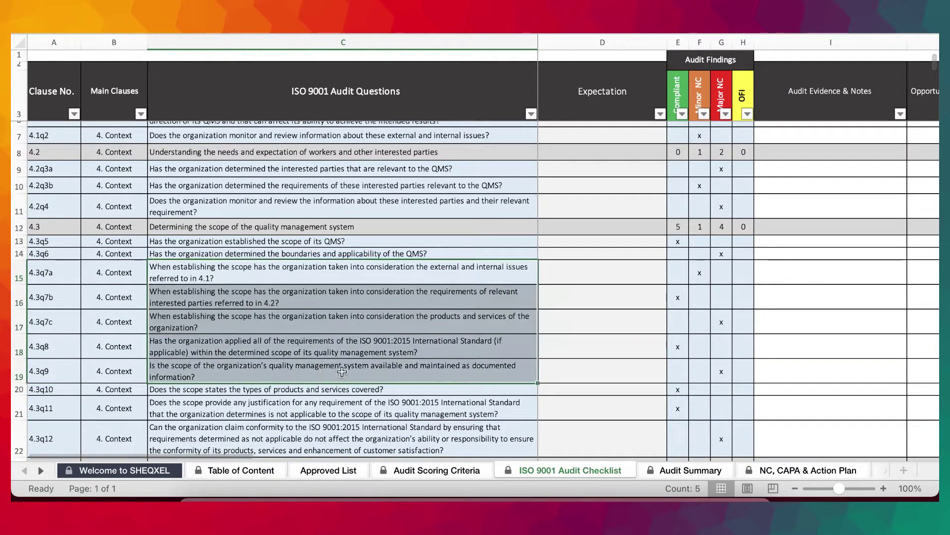
scroll(358, 371, down, 2)
scroll(358, 371, up, 3)
Step: Try to unprotect the ISO 9001 Audit Checklist sheet
click(147, 475)
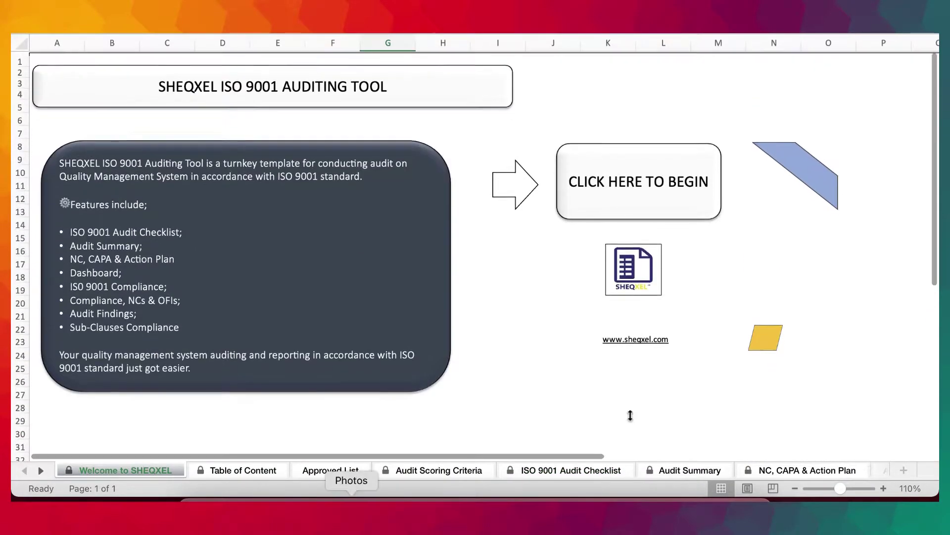
click(536, 471)
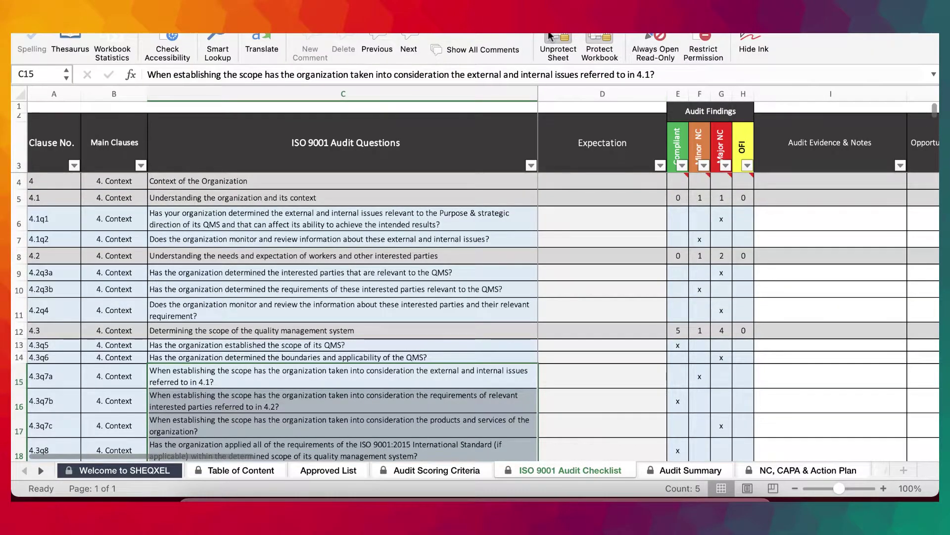
click(559, 52)
click(518, 251)
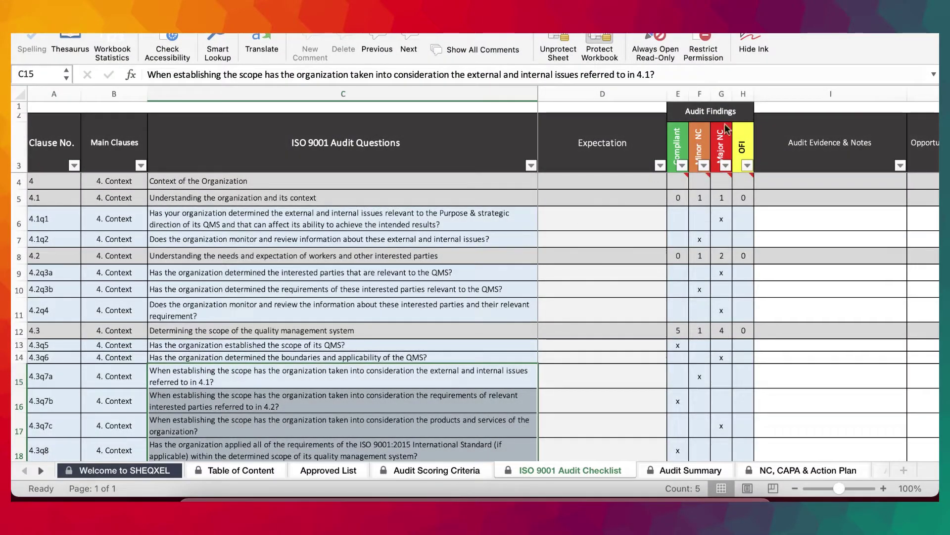
Step: Review the audit questions from 4.3q8 to 4.3q12 in the checklist, then return to its beginning
scroll(275, 319, down, 5)
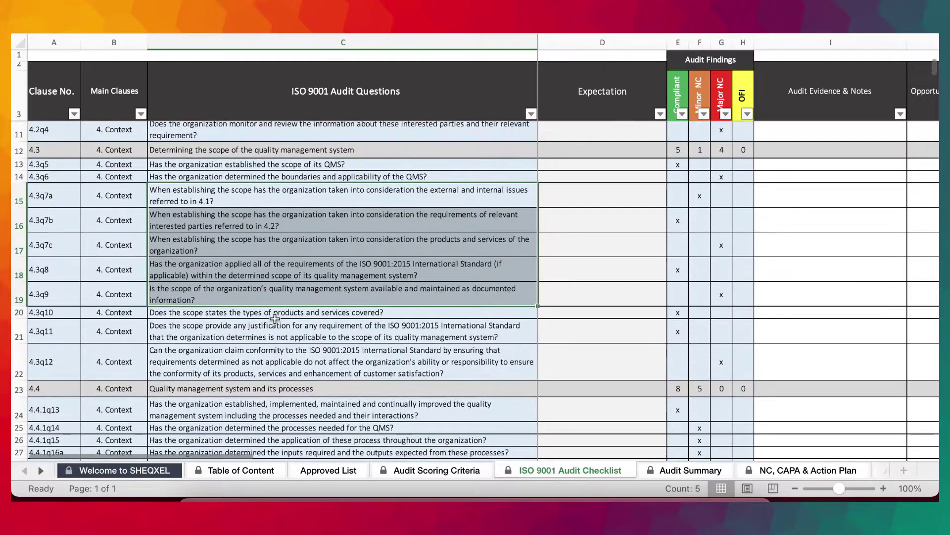
click(268, 269)
drag(268, 270, 267, 369)
scroll(297, 346, up, 5)
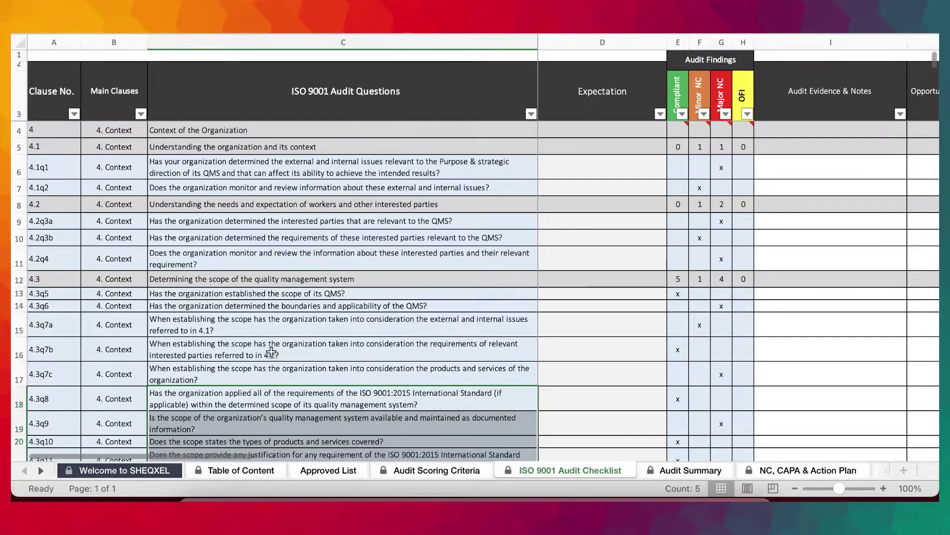
Step: Inspect the Expectation column beside the audit questions
click(609, 166)
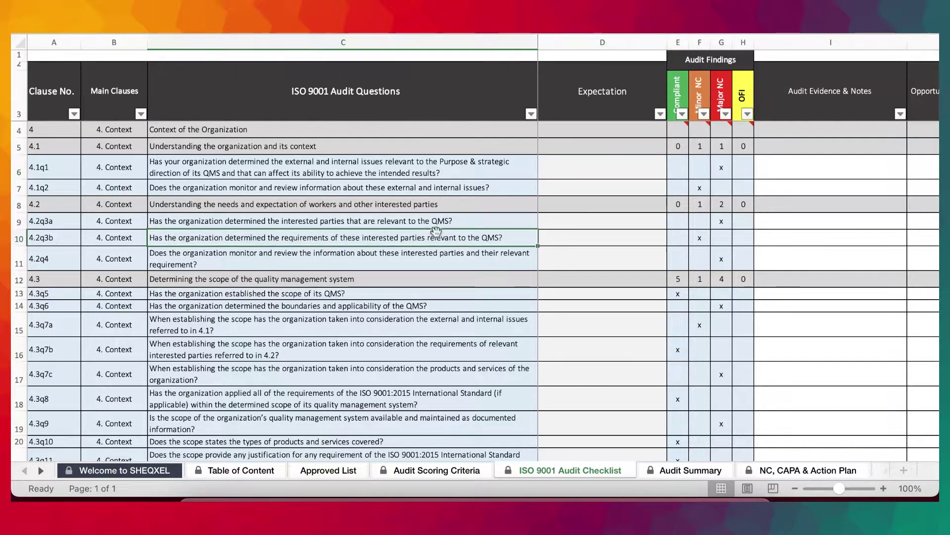
click(587, 224)
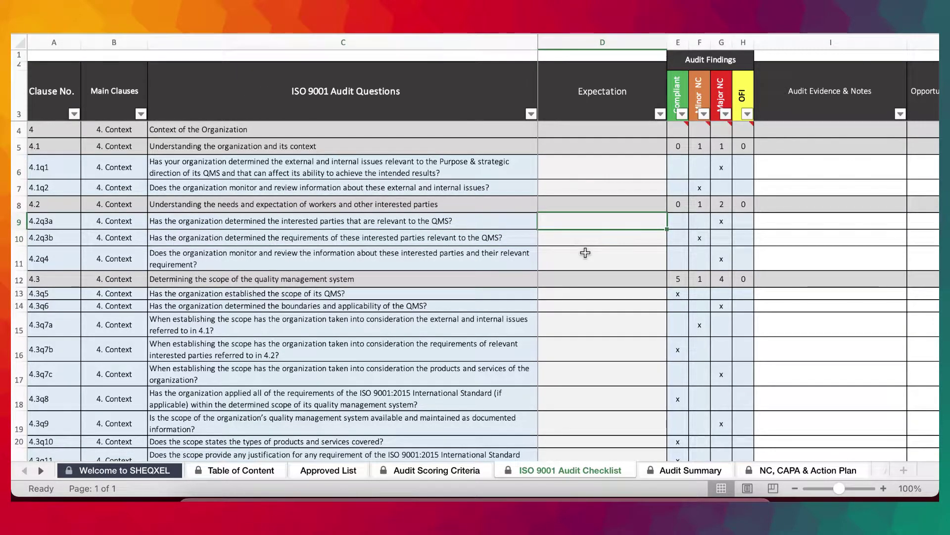
scroll(585, 253, down, 3)
scroll(585, 253, up, 3)
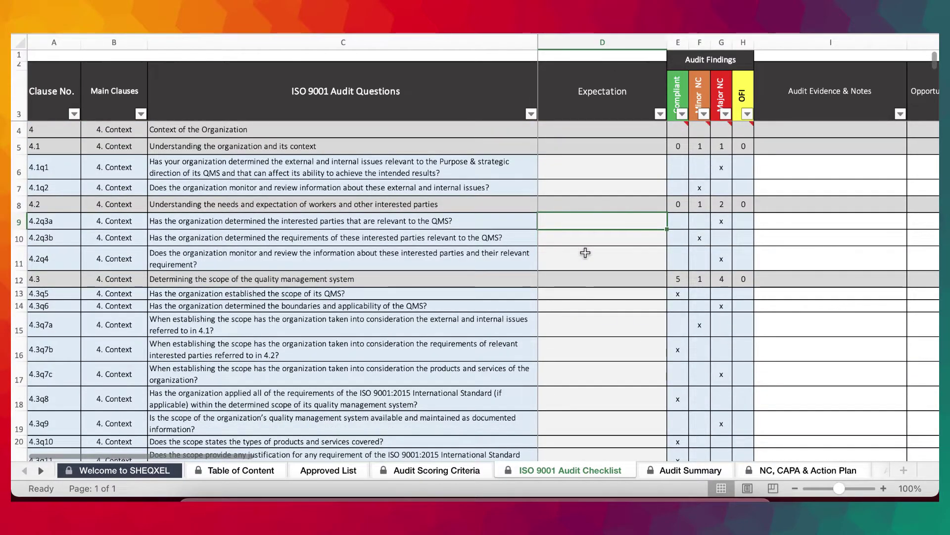
Step: Examine the Audit Findings columns, including the x entries for 4.2q3b and the summary rows of clauses 4.2 and 4.3
drag(693, 59, 731, 148)
click(686, 240)
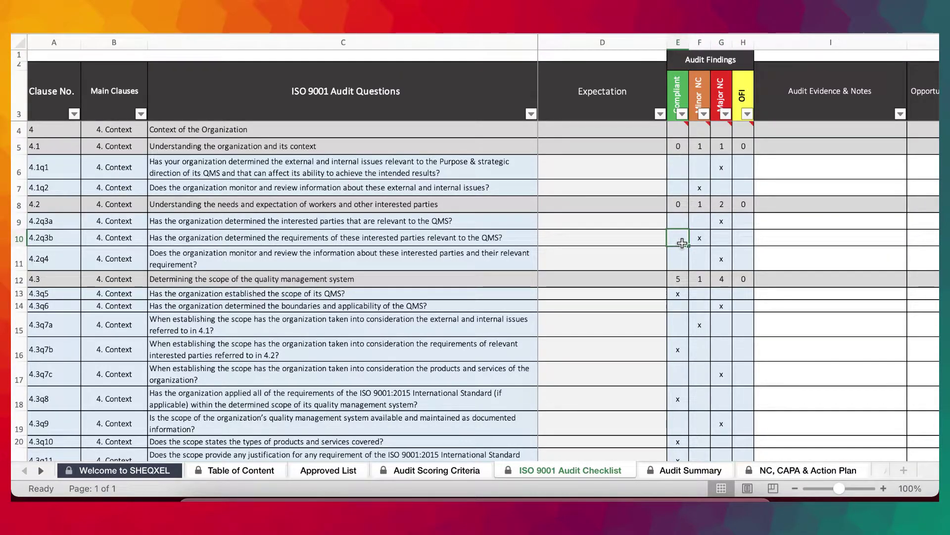
click(698, 241)
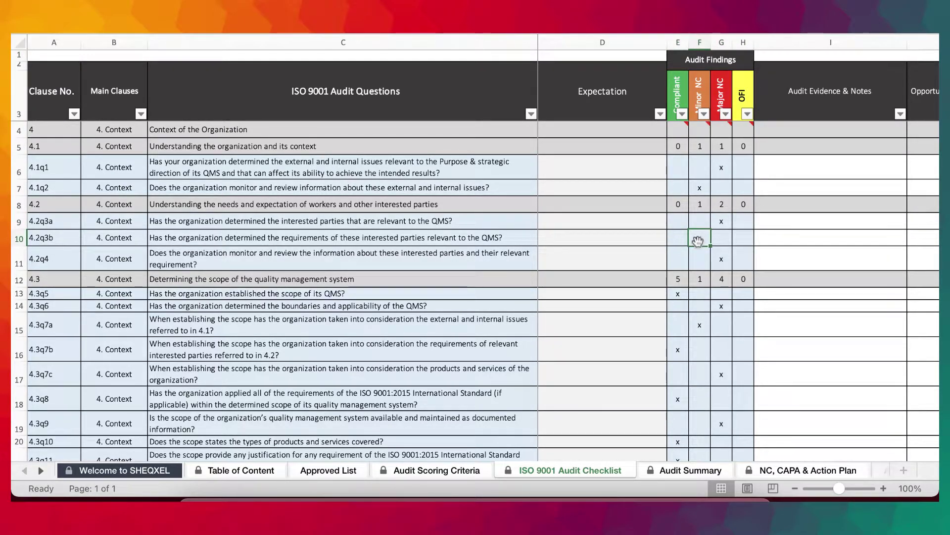
drag(676, 203, 741, 205)
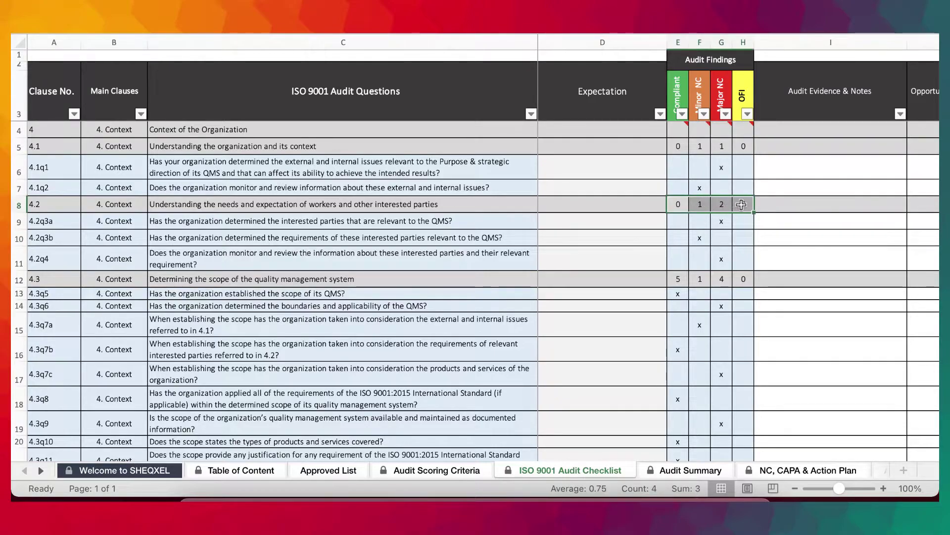
scroll(734, 287, down, 3)
drag(678, 222, 741, 225)
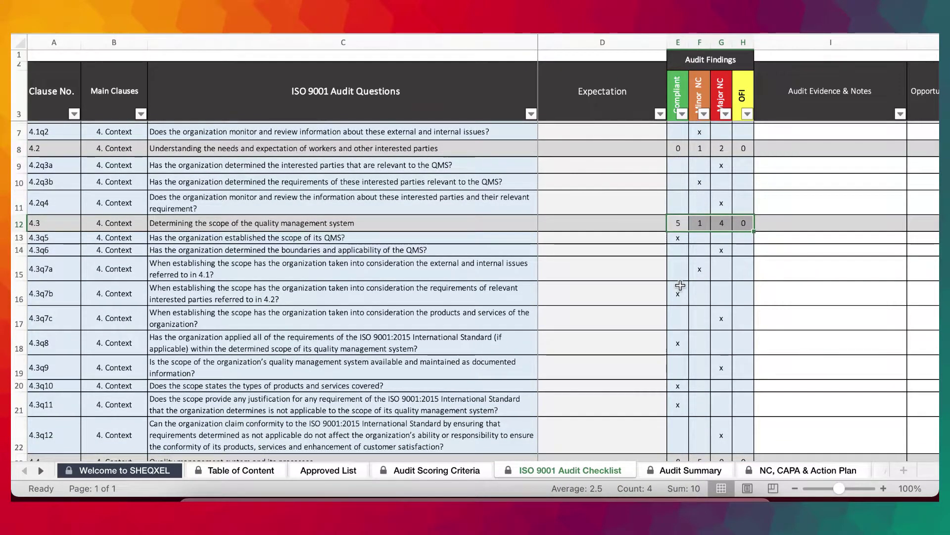
Step: Examine the Audit Findings totals of clause 4.3 and the Audit Evidence & Notes cells for questions 4.2q3b and 4.3q5
click(700, 269)
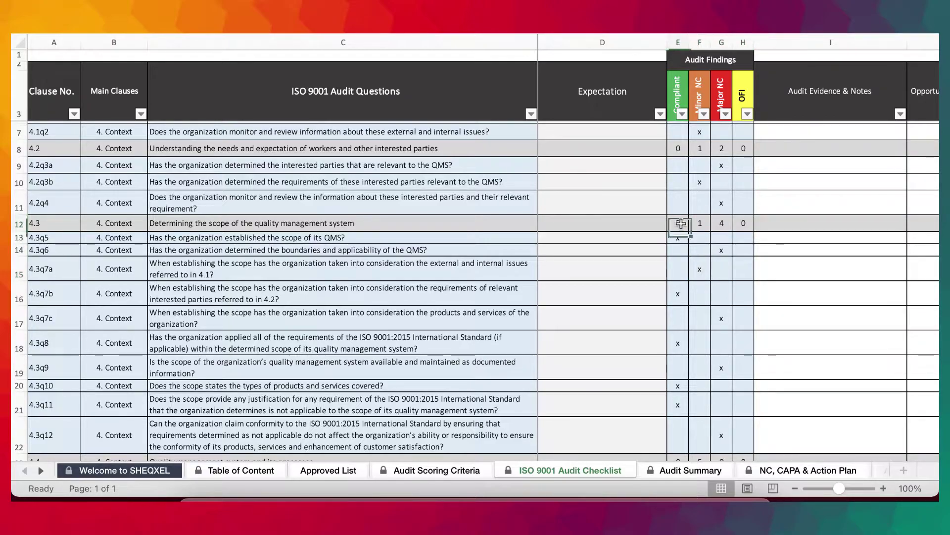
drag(678, 222, 741, 224)
scroll(740, 292, right, 5)
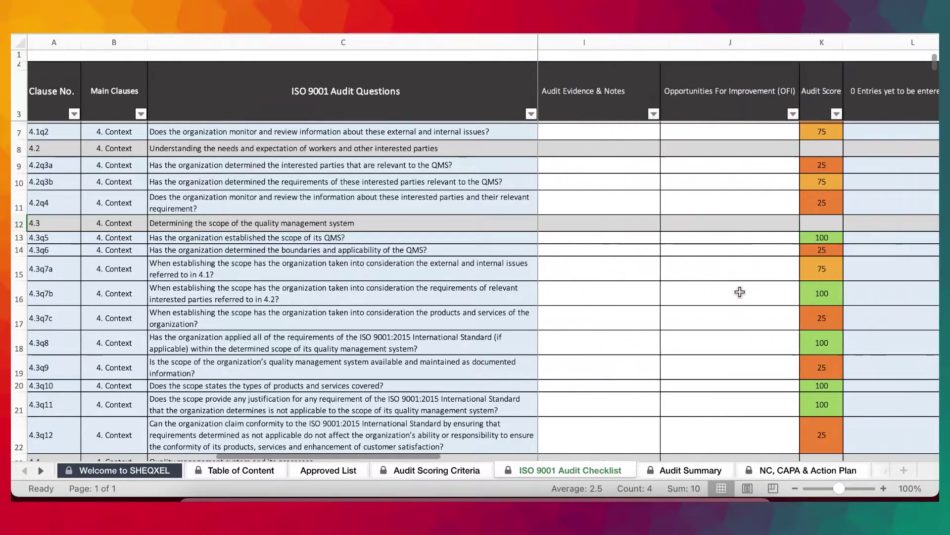
scroll(738, 290, left, 2)
click(643, 182)
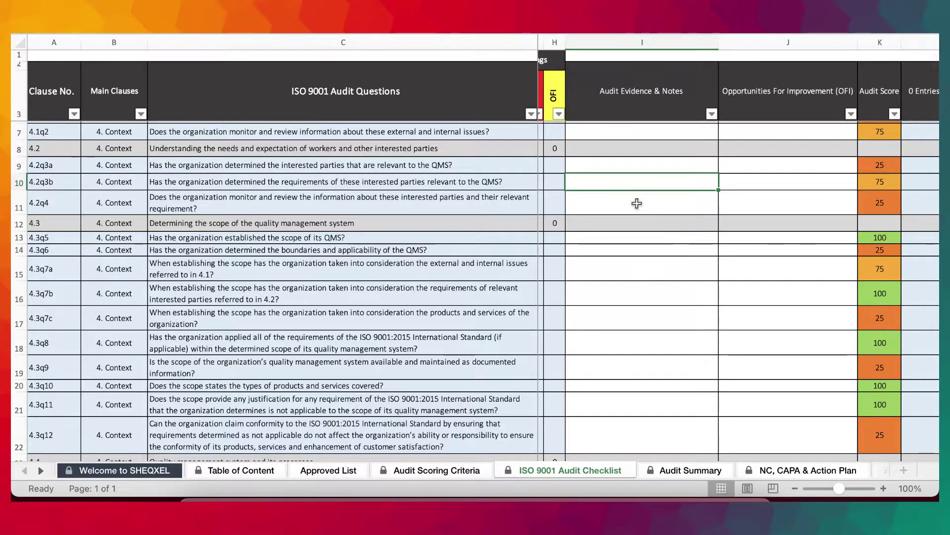
scroll(637, 204, left, 1)
scroll(637, 203, up, 1)
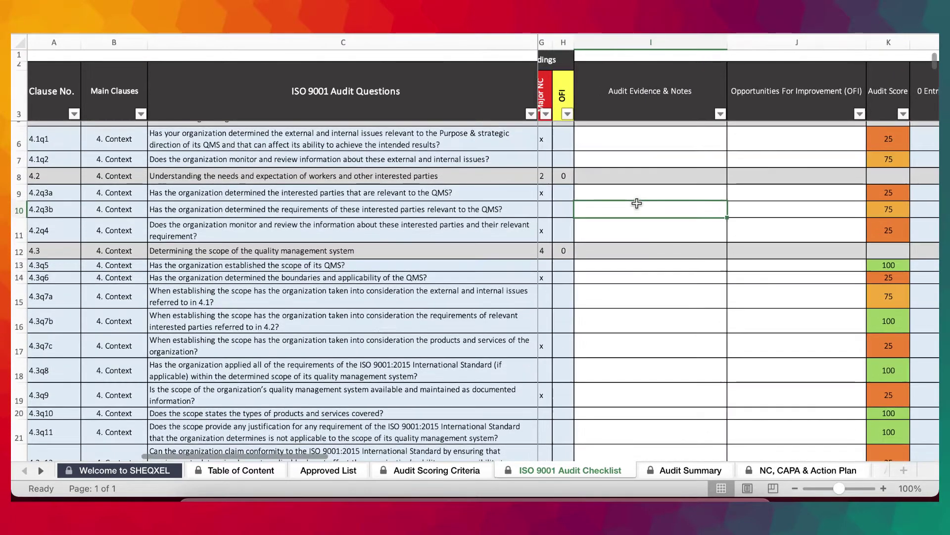
click(641, 265)
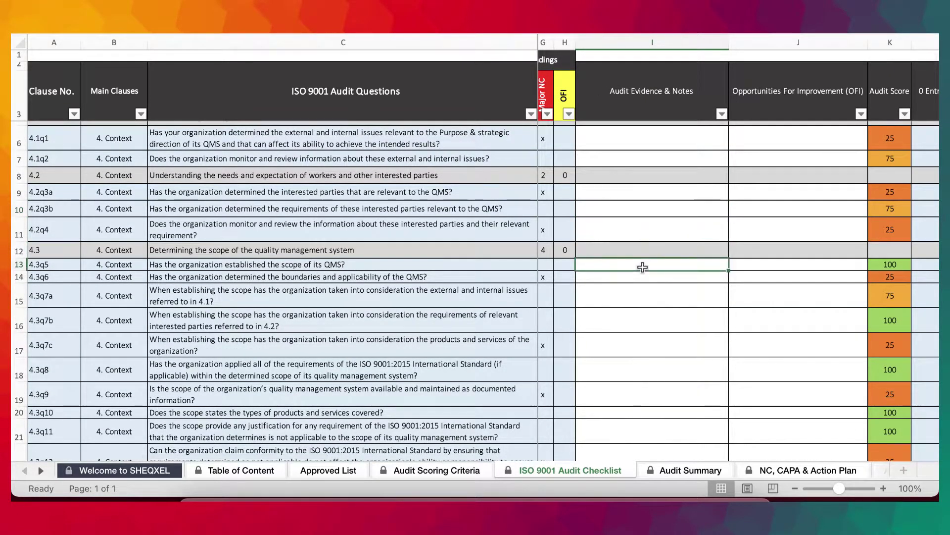
Step: Inspect the Opportunities For Improvement (OFI) column and the scoring columns from Audit Score to %
scroll(640, 265, left, 2)
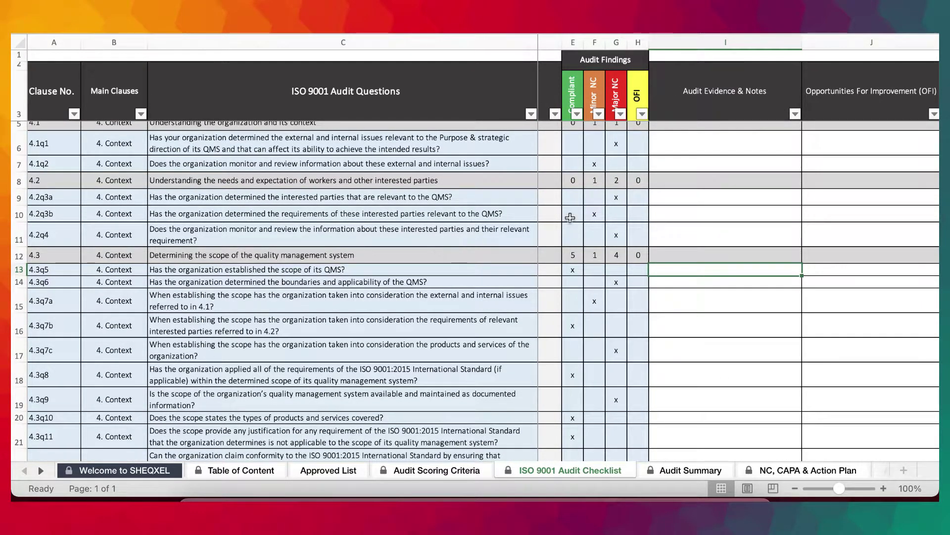
scroll(608, 219, right, 4)
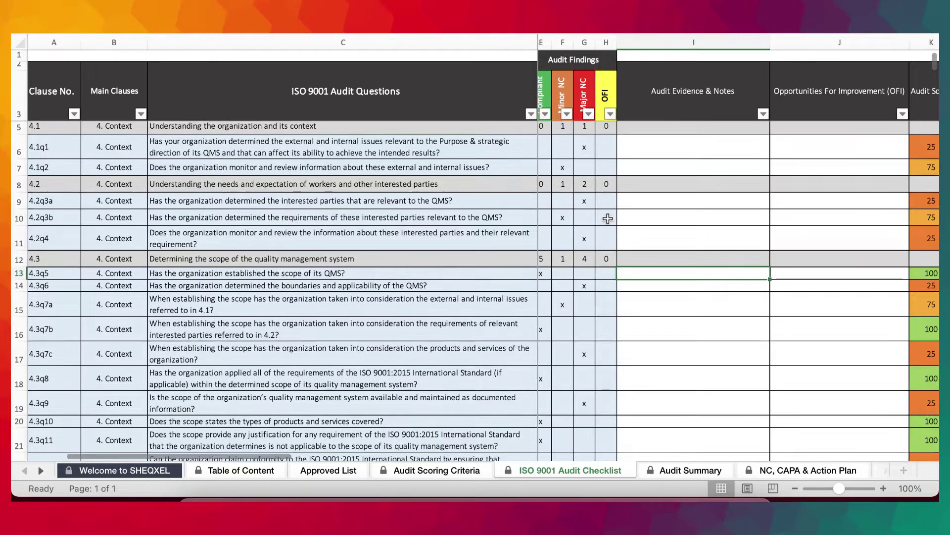
click(777, 242)
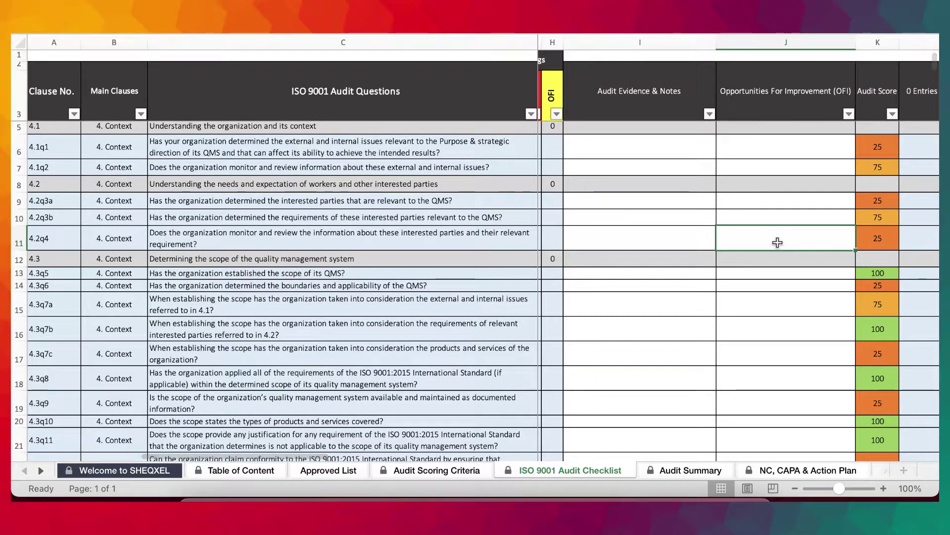
scroll(778, 242, right, 1)
scroll(777, 242, right, 2)
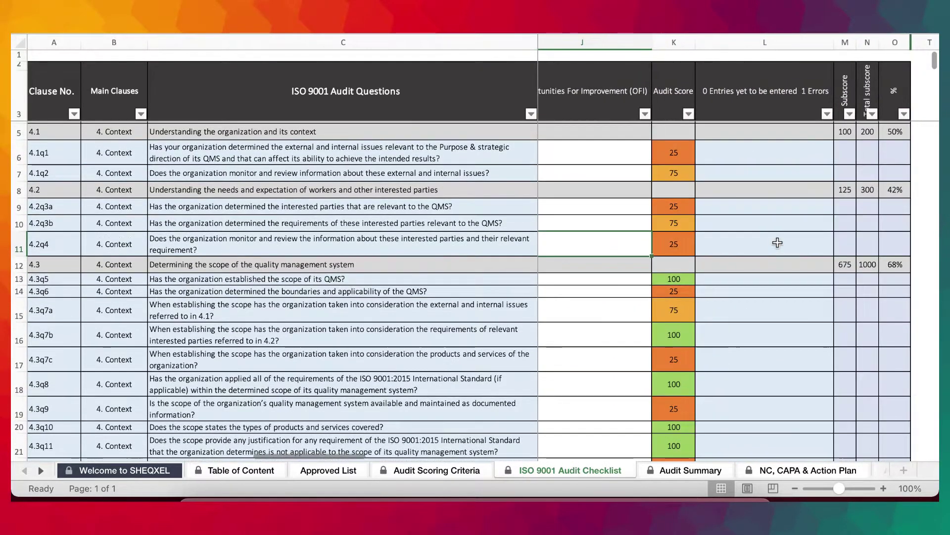
drag(674, 42, 873, 43)
Step: Try to edit the Audit Findings entry for question 4.2q3a on the protected checklist
click(667, 212)
double_click(667, 212)
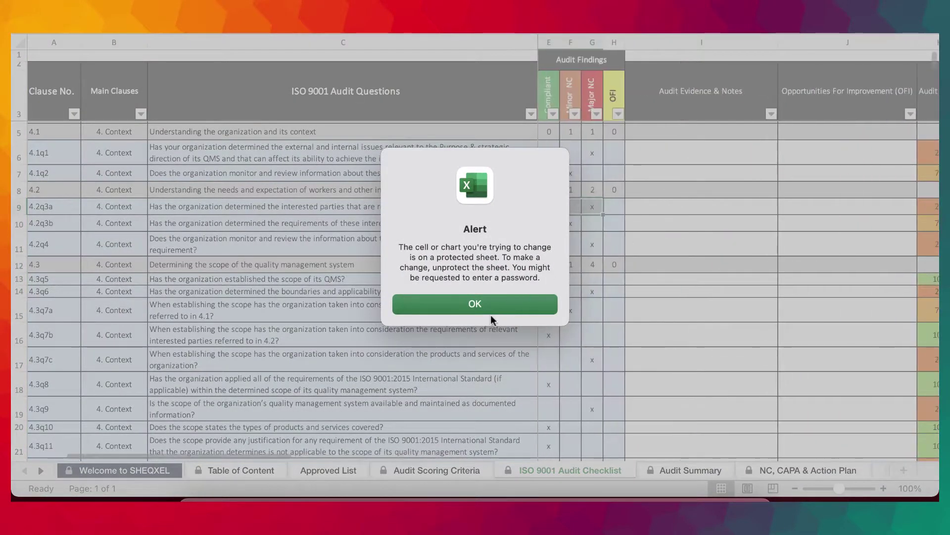
click(450, 307)
Step: Inspect the Audit Score column and the percentage of clause 4.2, then return to the Audit Findings columns
scroll(664, 297, right, 5)
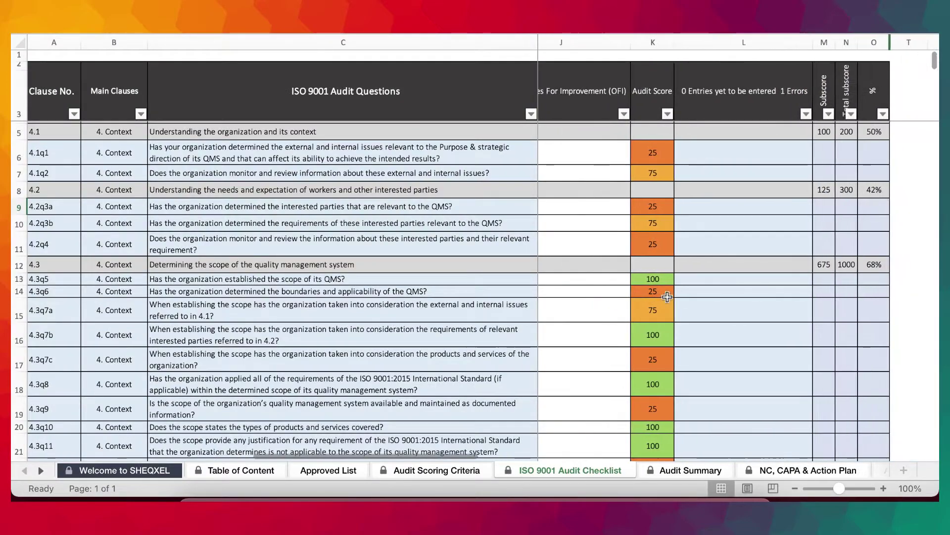
click(866, 196)
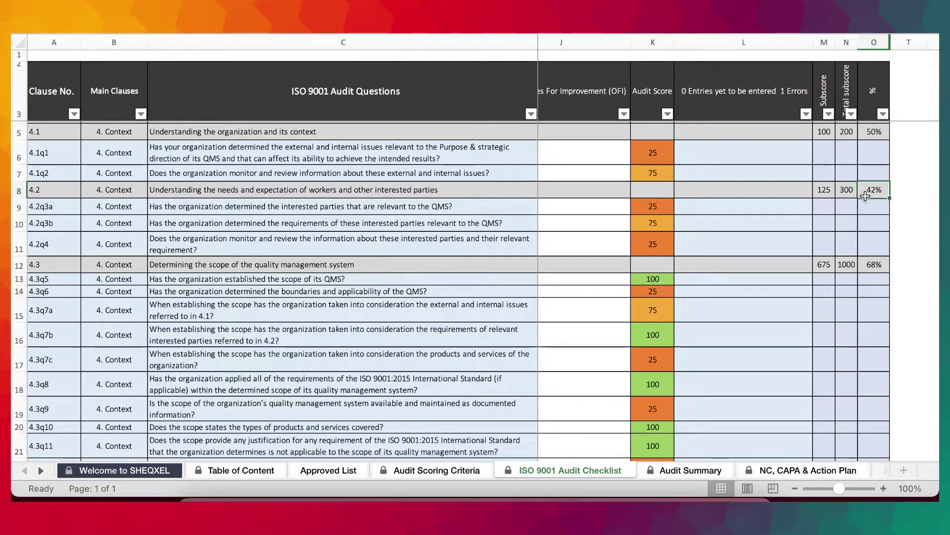
scroll(650, 289, left, 3)
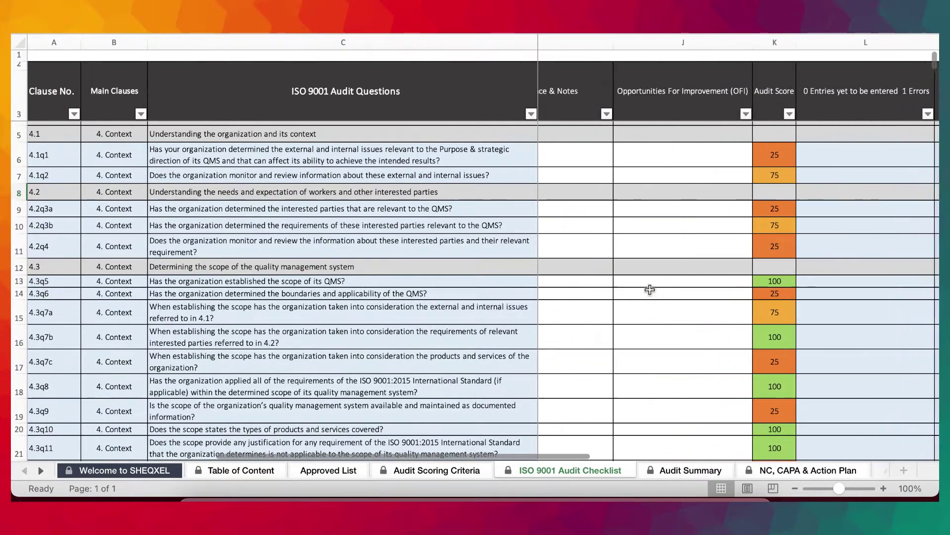
scroll(650, 290, up, 1)
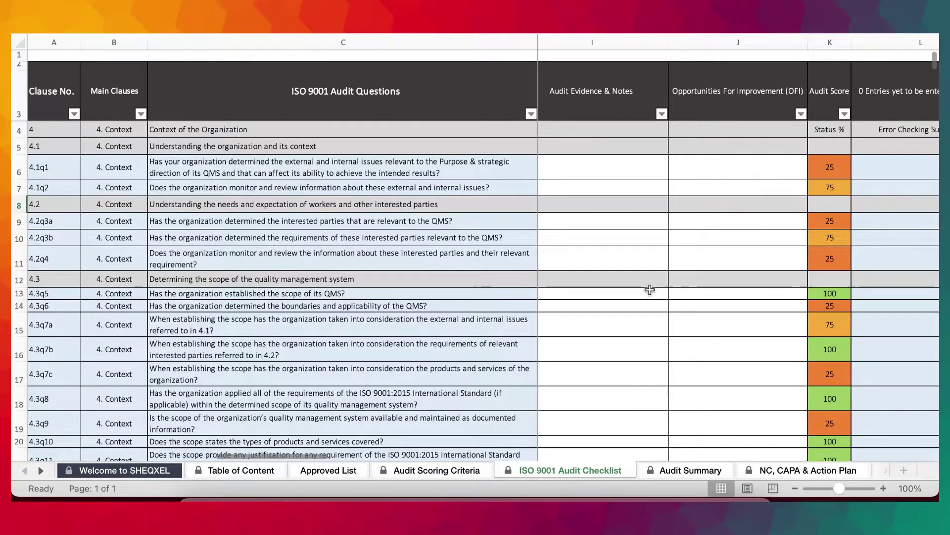
scroll(650, 290, left, 3)
Step: Compare the Audit Summary sheet with the Audit Findings totals of clause 4.2 in the ISO 9001 Audit Checklist
click(681, 473)
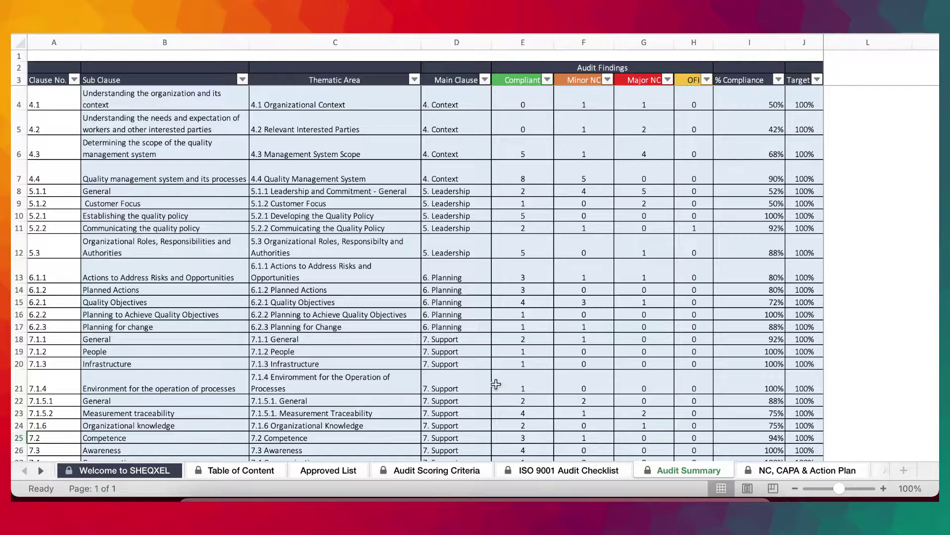
click(548, 470)
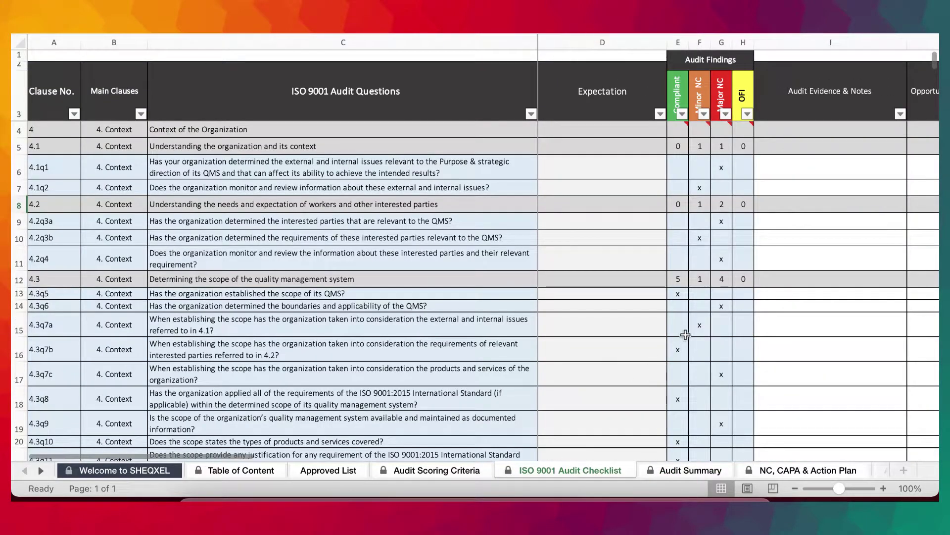
click(678, 204)
drag(678, 204, 742, 205)
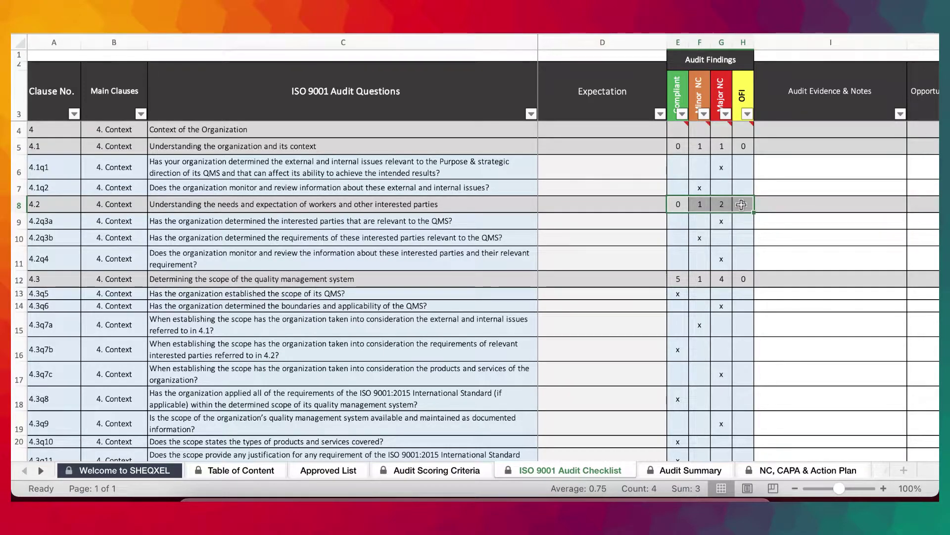
Step: Return to the Audit Summary sheet and examine the findings and % Compliance for clauses 4.2 to 7.1.4
click(684, 469)
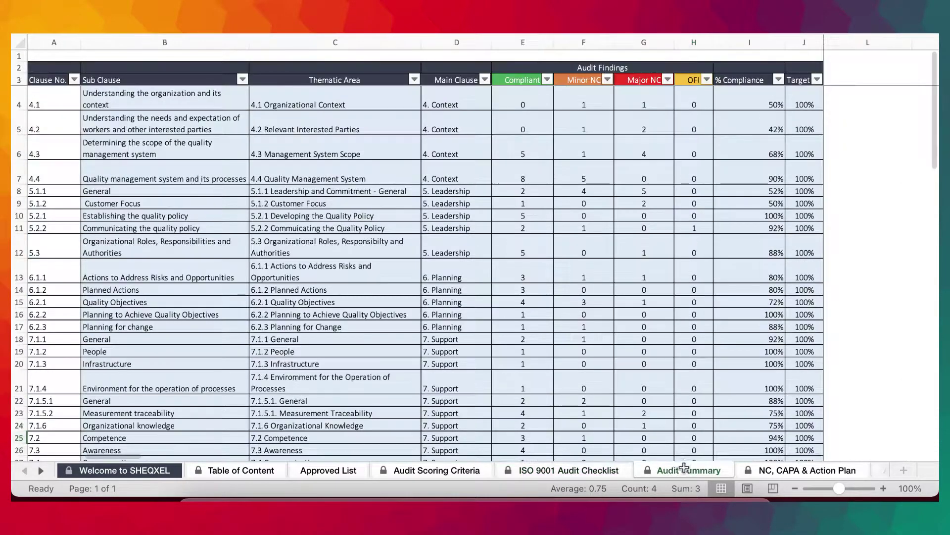
drag(526, 106, 644, 339)
drag(31, 122, 785, 383)
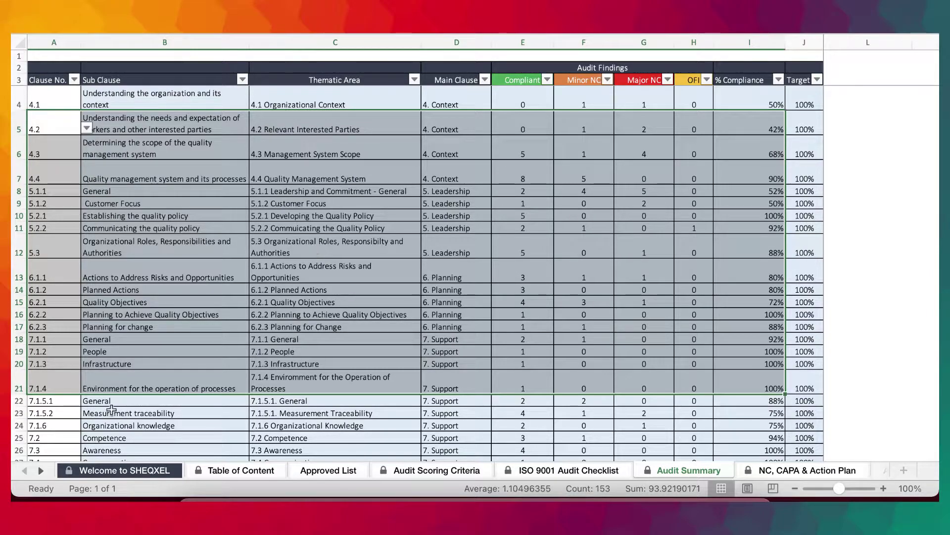
Step: Open the NC, CAPA & Action Plan sheet and review its Type of Non-compliance, Ref, Audit Question and Main Clause columns
scroll(136, 470, right, 3)
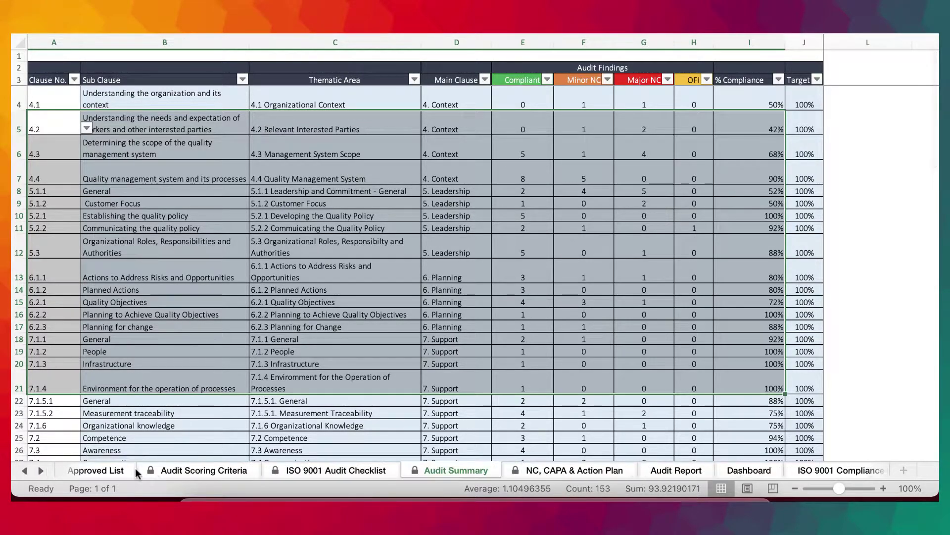
click(579, 470)
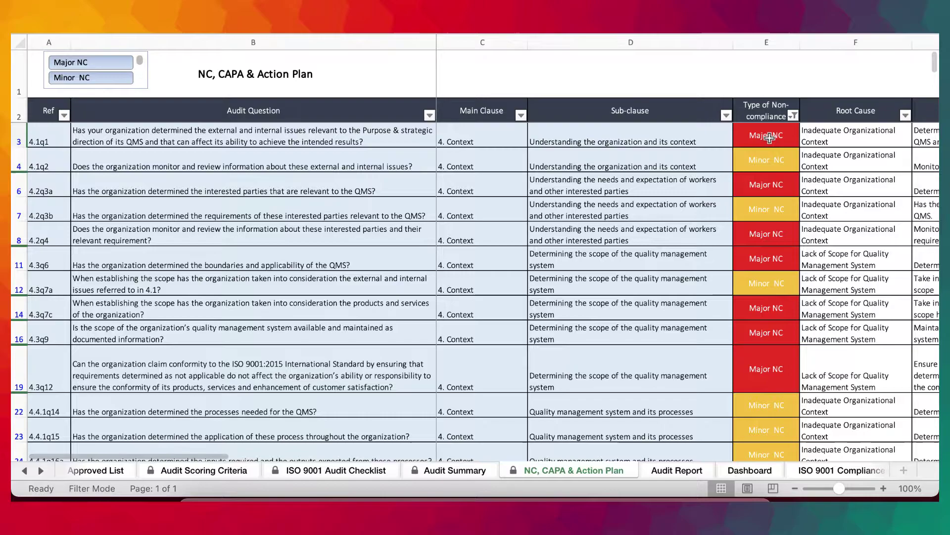
drag(770, 138, 769, 226)
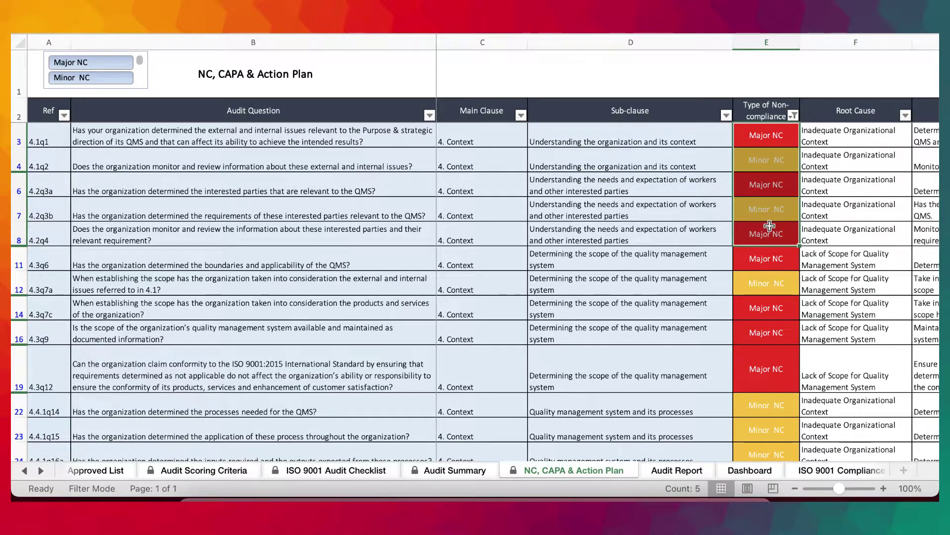
click(50, 133)
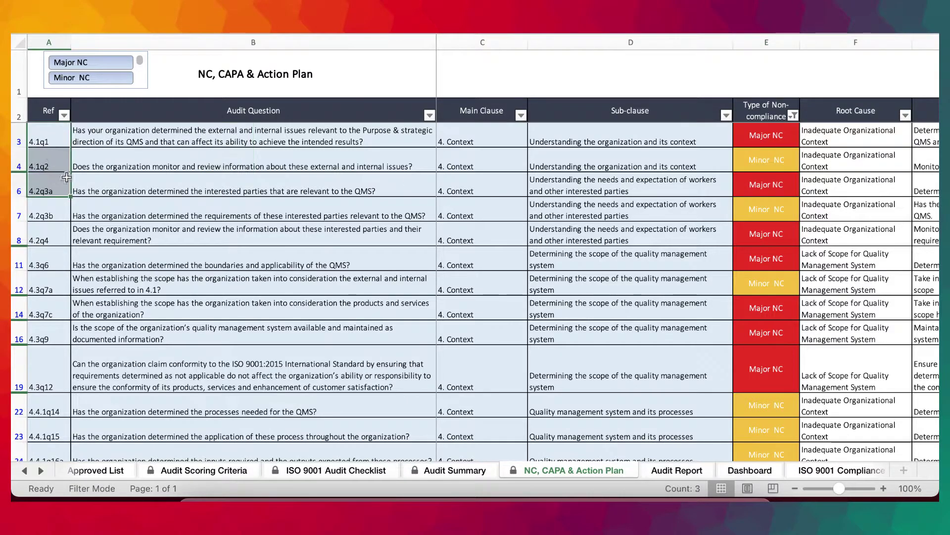
drag(240, 159, 238, 188)
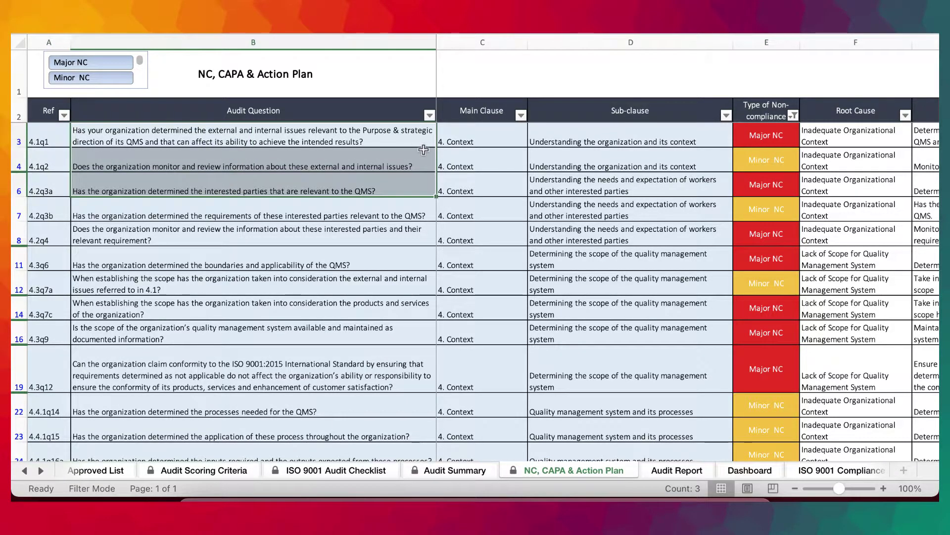
drag(504, 159, 503, 188)
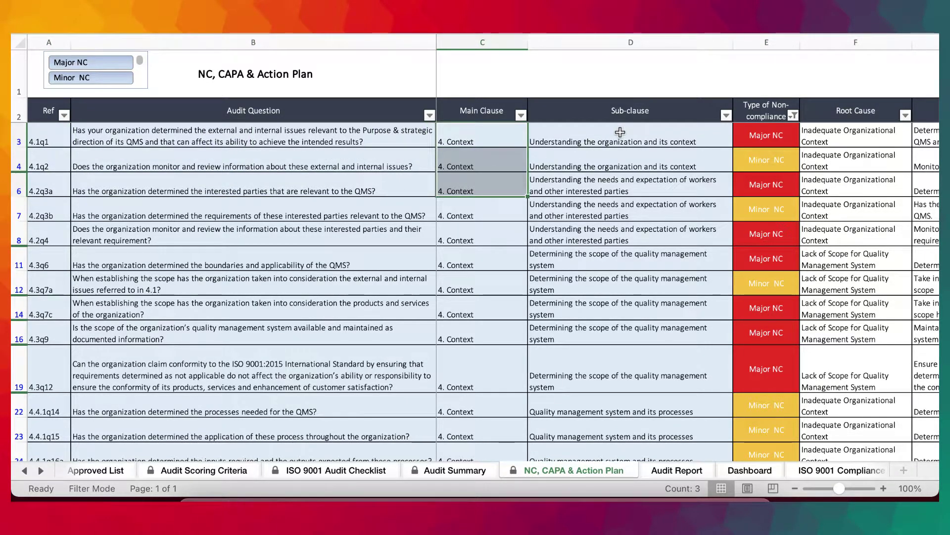
Step: Browse the available Root Cause options for question 4.1q1, leaving its selection as it is
scroll(643, 136, right, 5)
click(667, 140)
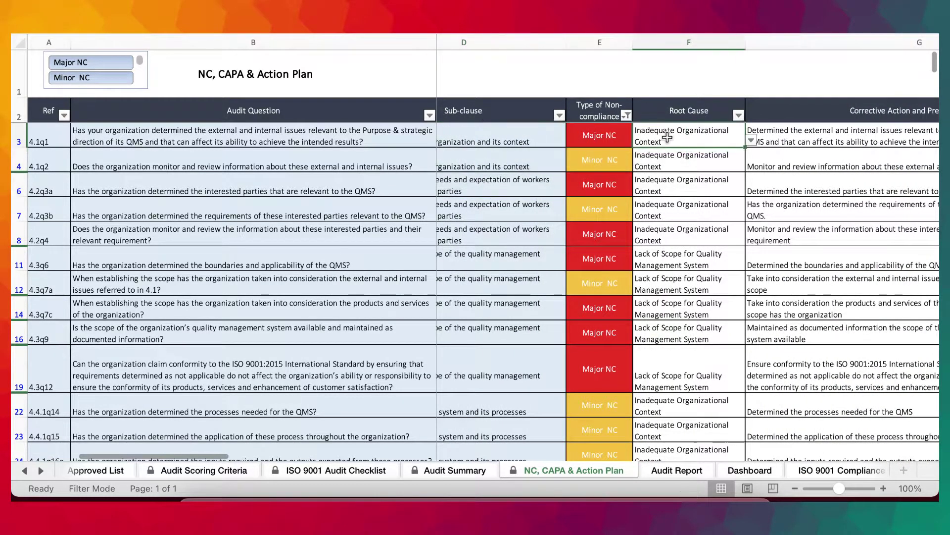
click(752, 140)
scroll(705, 268, down, 5)
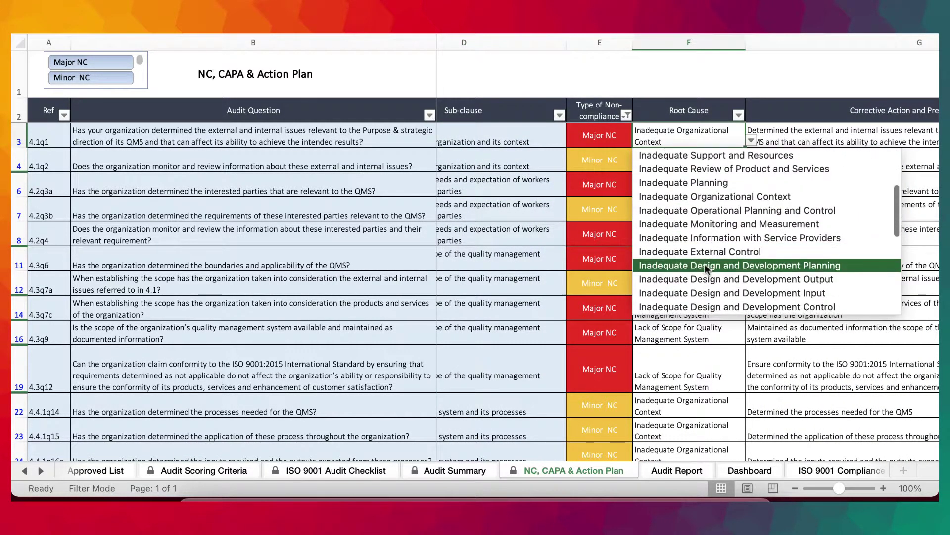
click(694, 339)
Step: Inspect the Corrective Action and Preventive Action and the responsible role for question 4.1q1
scroll(695, 339, right, 5)
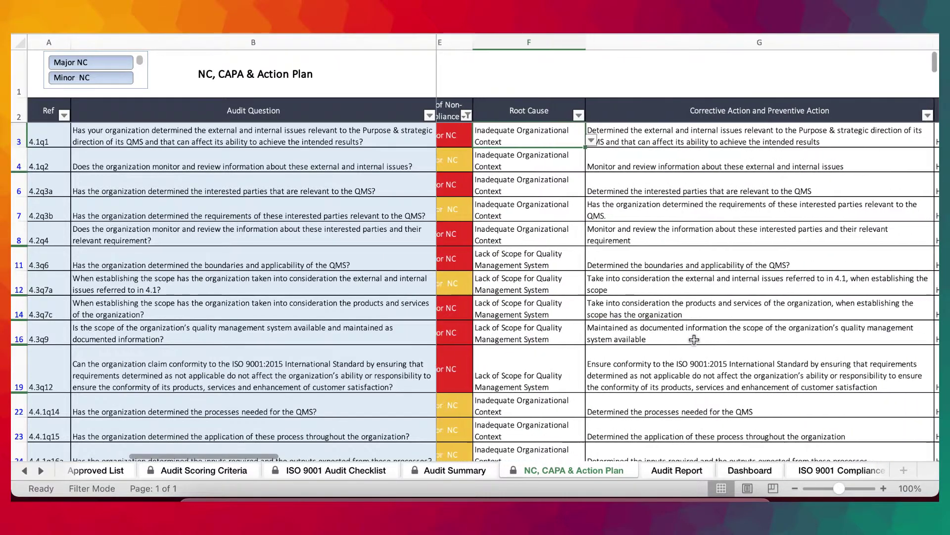
key(Right)
scroll(669, 175, right, 3)
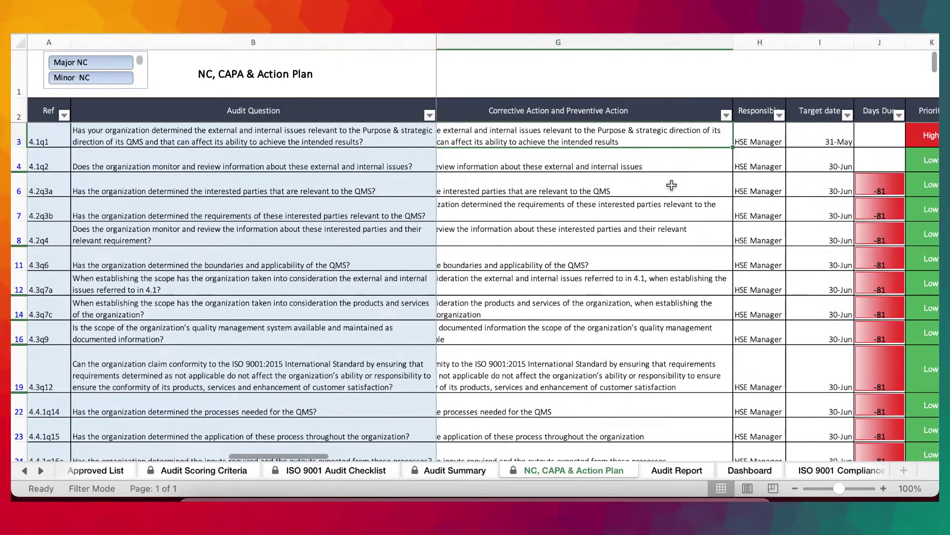
key(Right)
scroll(766, 136, right, 2)
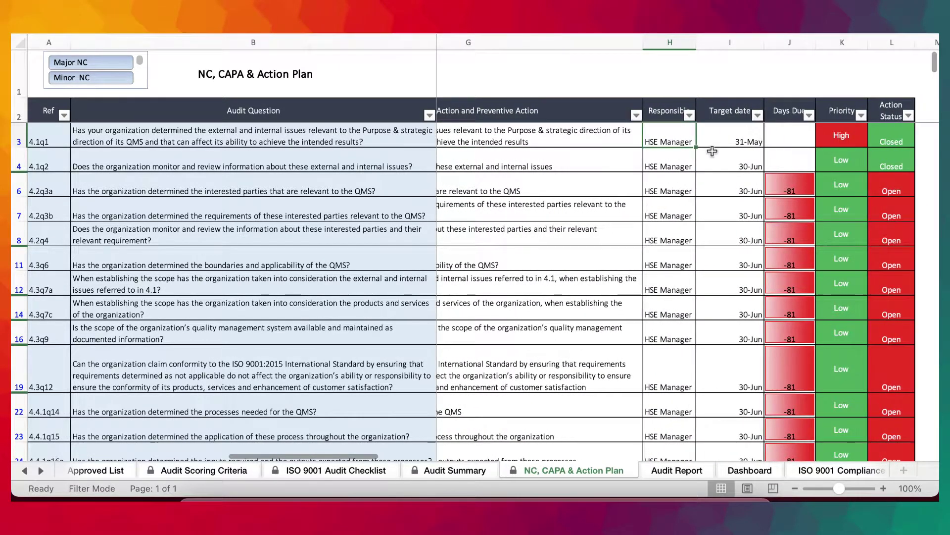
Step: Inspect the Target date, Priority and Action Status cells of question 4.1q1
scroll(765, 136, right, 2)
key(Right)
scroll(664, 134, right, 2)
scroll(664, 134, right, 2)
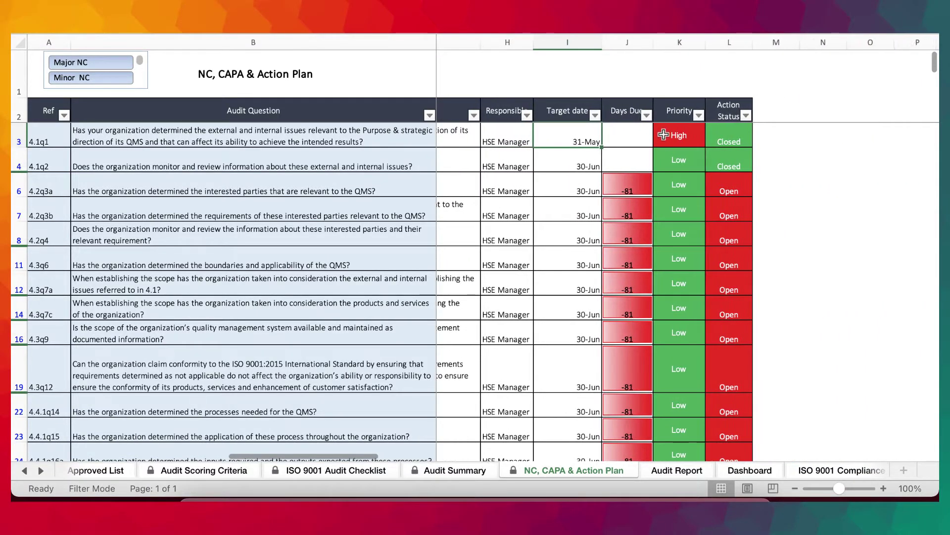
click(675, 139)
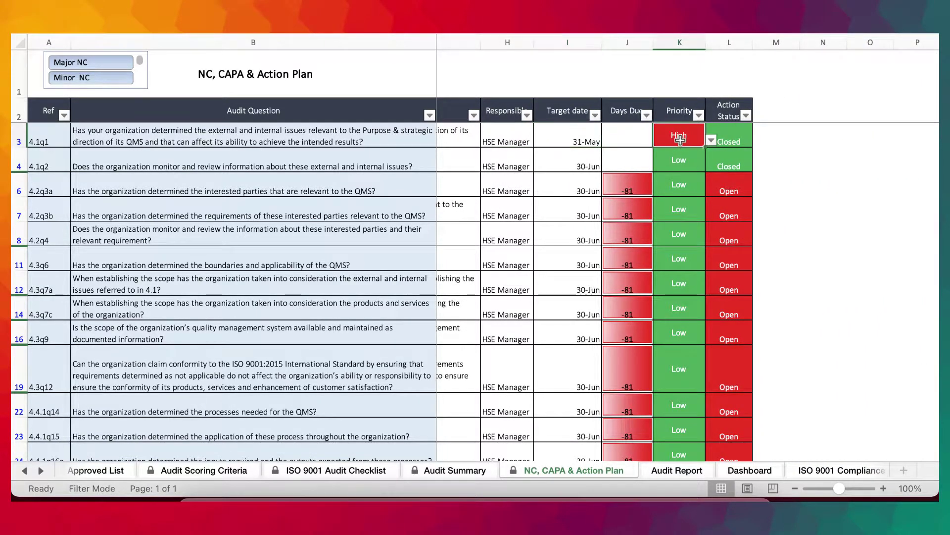
click(739, 146)
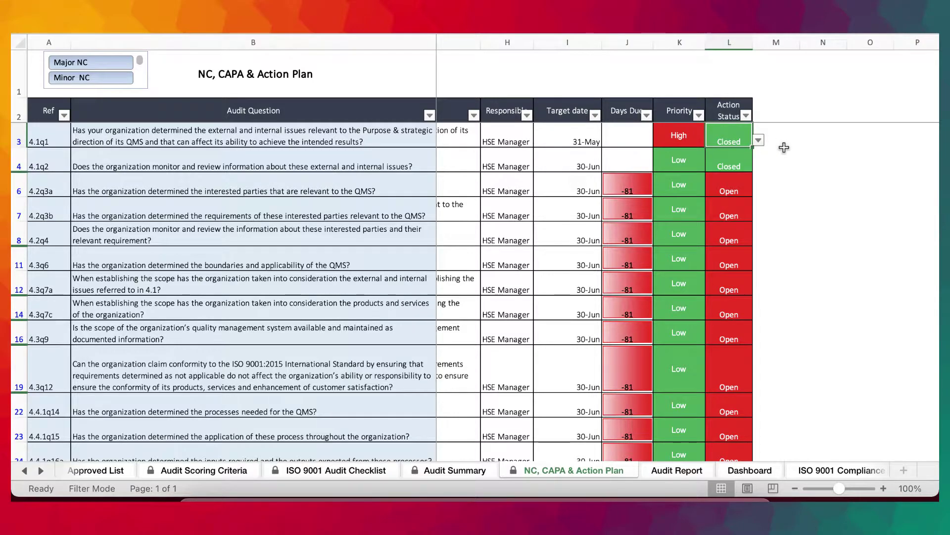
Step: Change the Target date of question 4.1q1 to 11/31/2021
scroll(784, 147, left, 2)
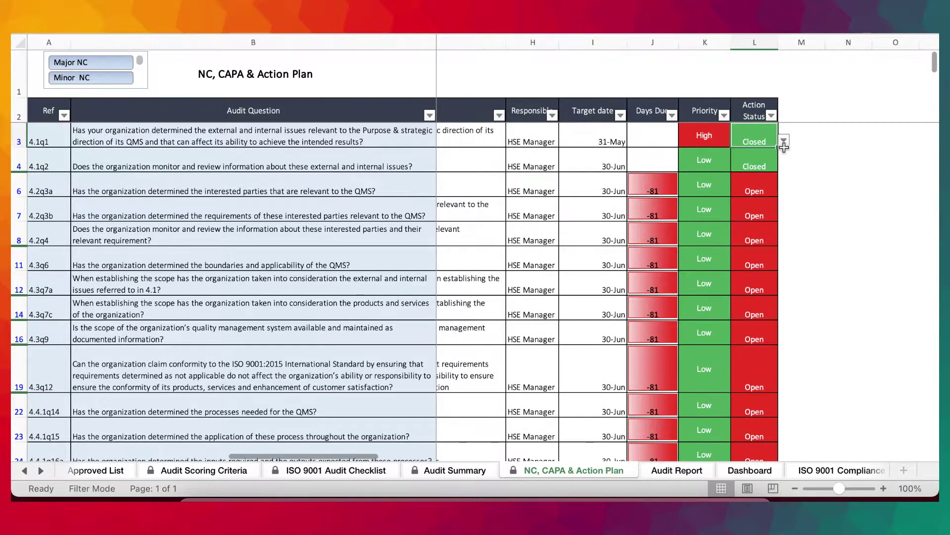
double_click(596, 137)
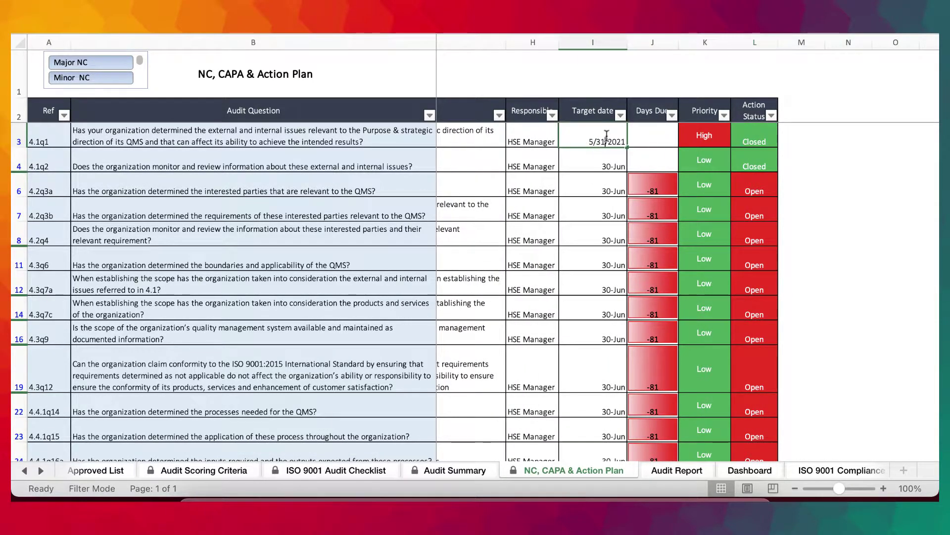
text(12)
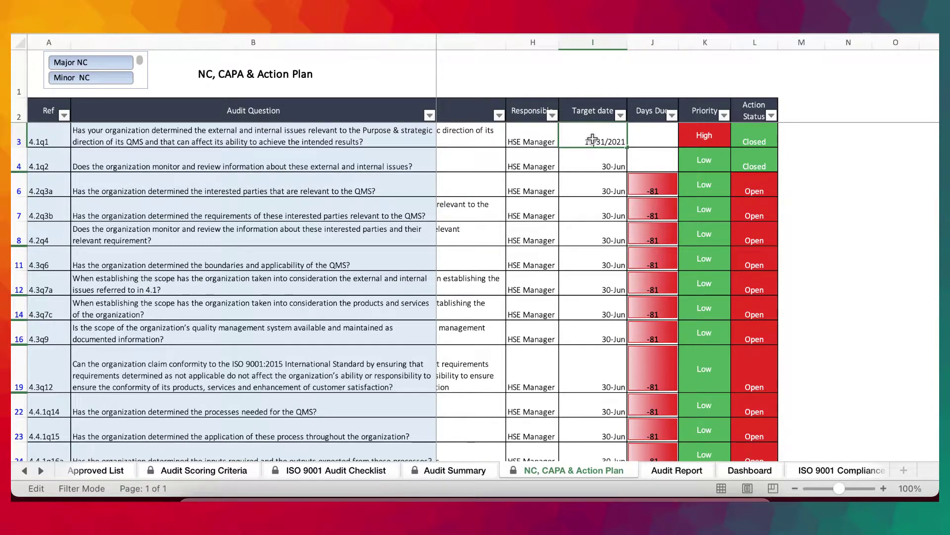
key(Return)
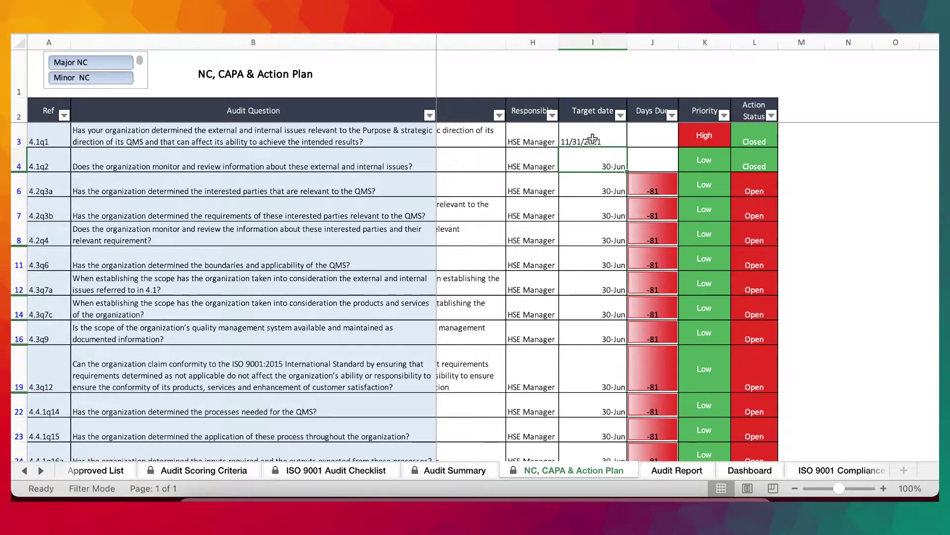
Step: Correct the Target date of question 4.1q1 to 11/30/2021
click(577, 139)
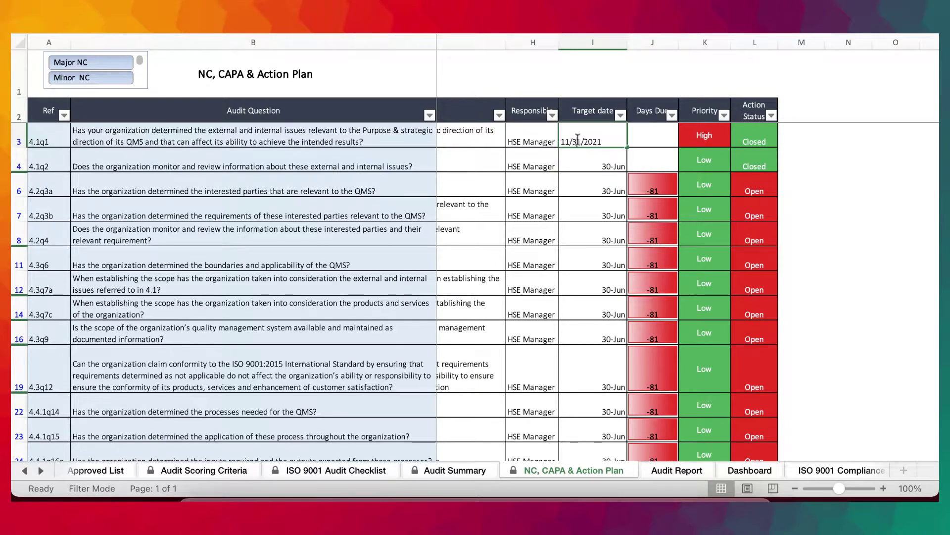
double_click(578, 139)
key(BackSpace)
text(0)
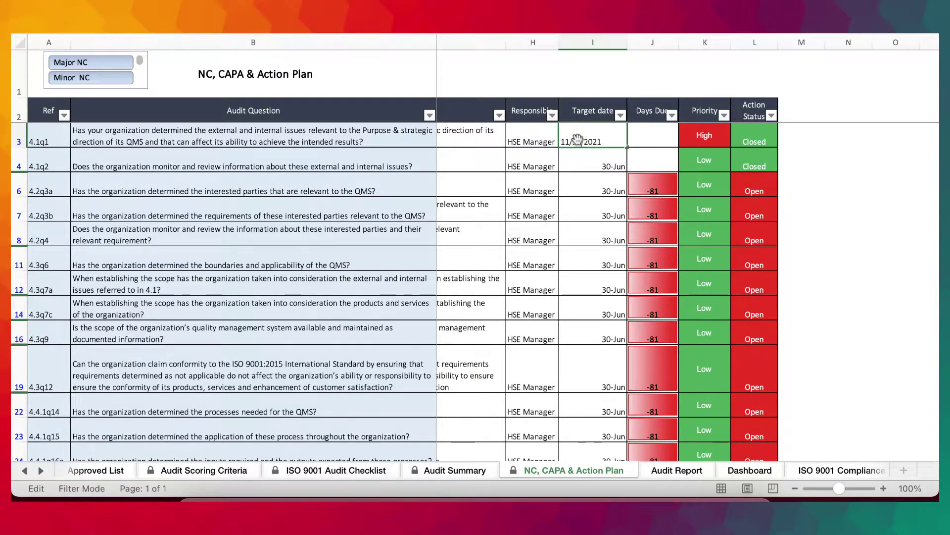
key(Return)
Step: Set the Action Status of question 4.1q1 to Open by copying it from question 4.2q3a, and check its Days Due cell
click(750, 131)
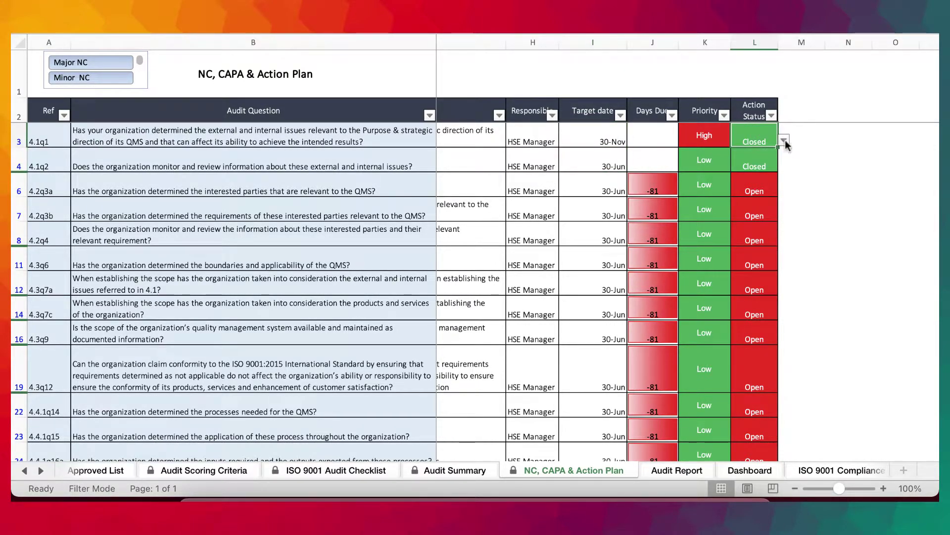
click(761, 181)
key(cmd+c)
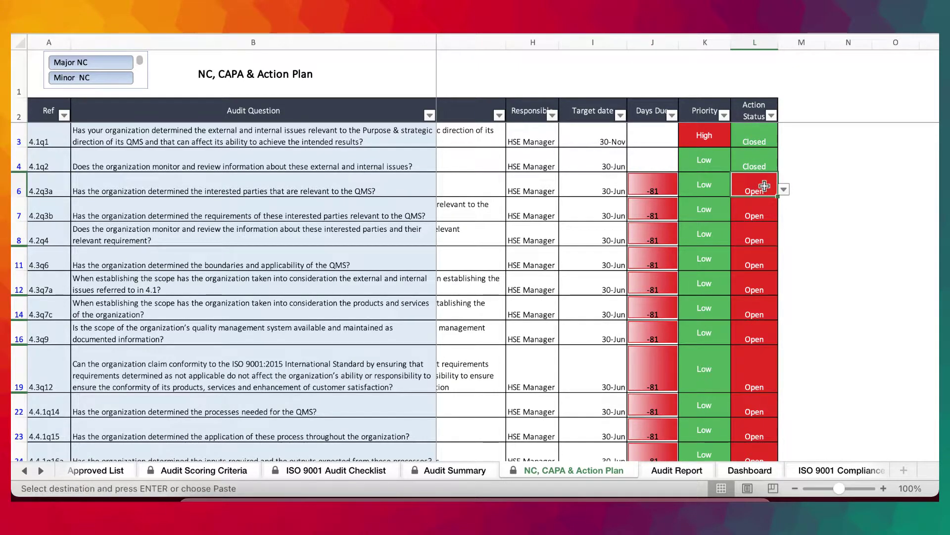
click(757, 133)
key(super+v)
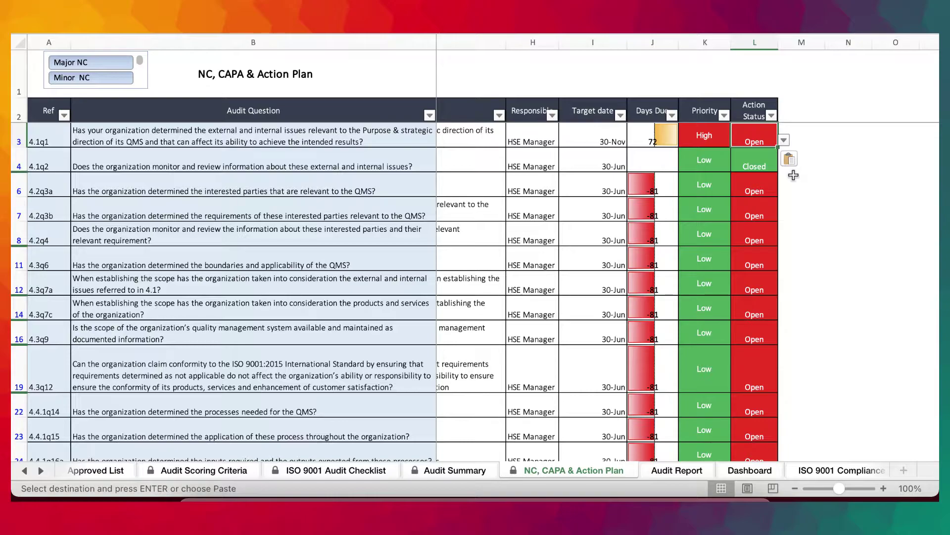
click(643, 138)
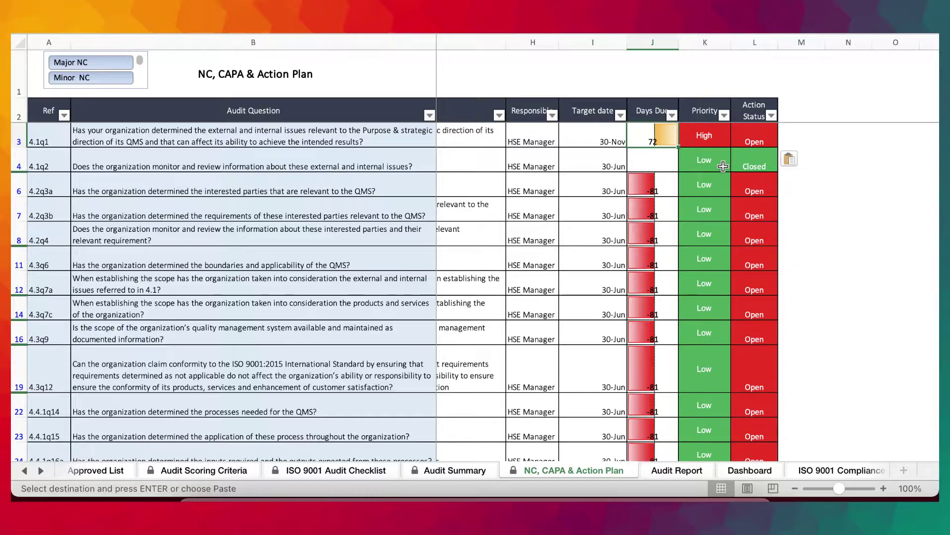
Step: Undo the Action Status change and the last Target date correction for question 4.1q1
click(754, 135)
key(ctrl+v)
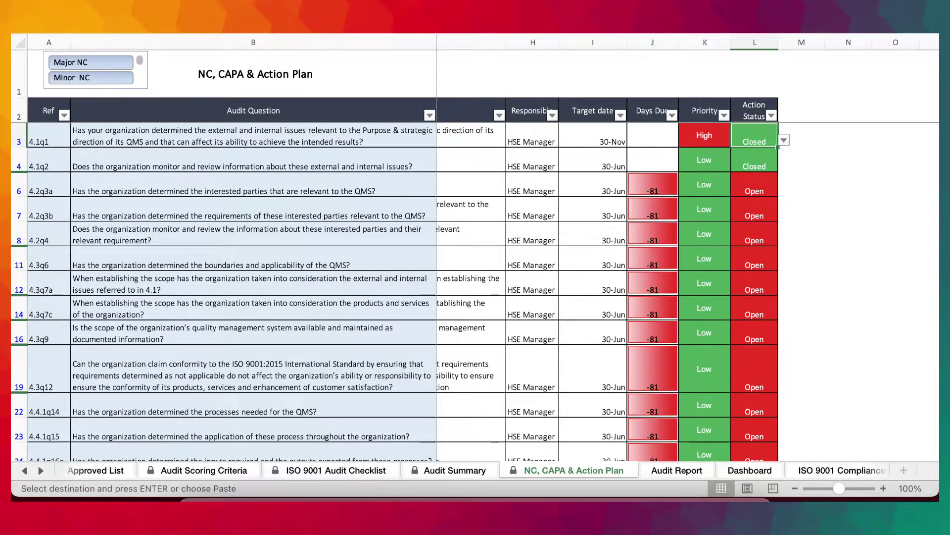
key(ctrl+z)
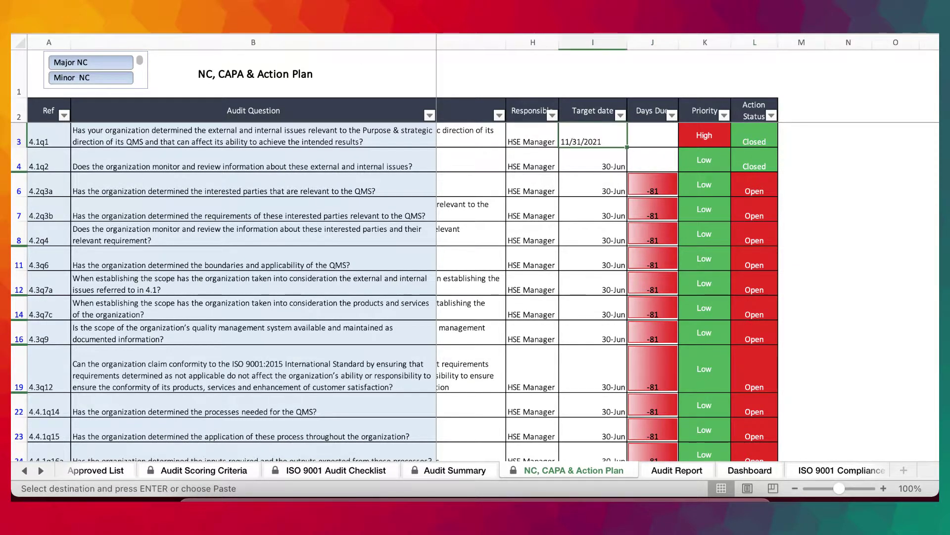
Step: Open the Audit Report sheet and review the blank report template
scroll(703, 401, left, 2)
scroll(704, 401, left, 5)
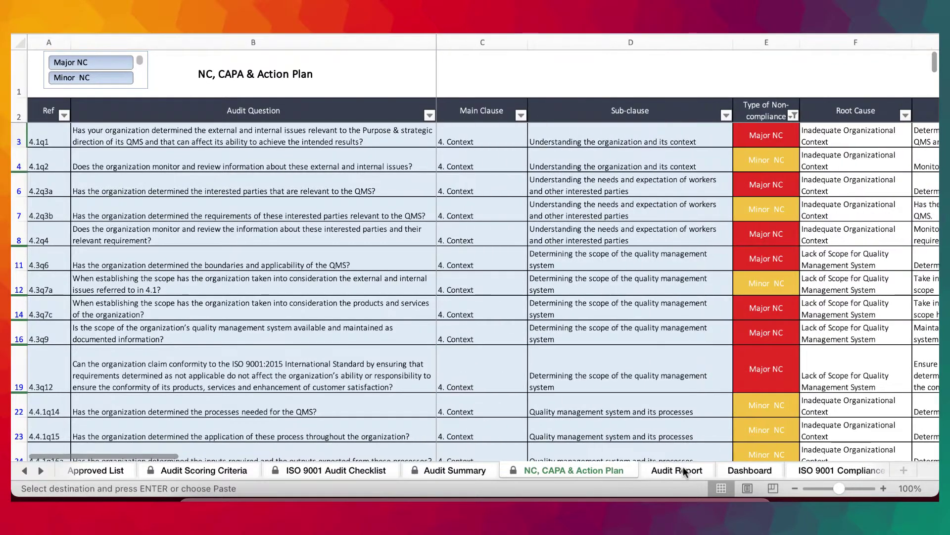
click(682, 470)
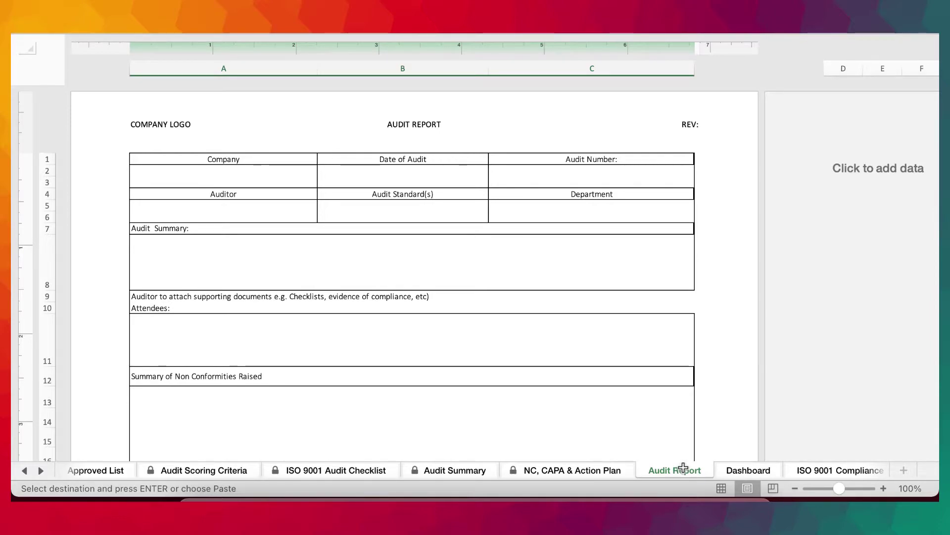
Step: Open the Dashboard sheet and review its audit counts, compliance charts and Audit Score
click(36, 472)
click(36, 472)
click(36, 472)
click(404, 472)
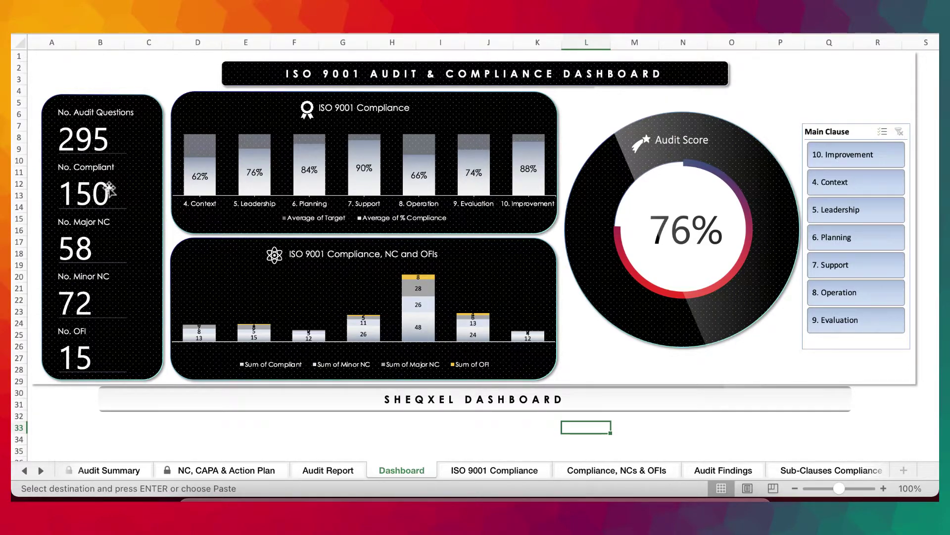
scroll(58, 237, down, 1)
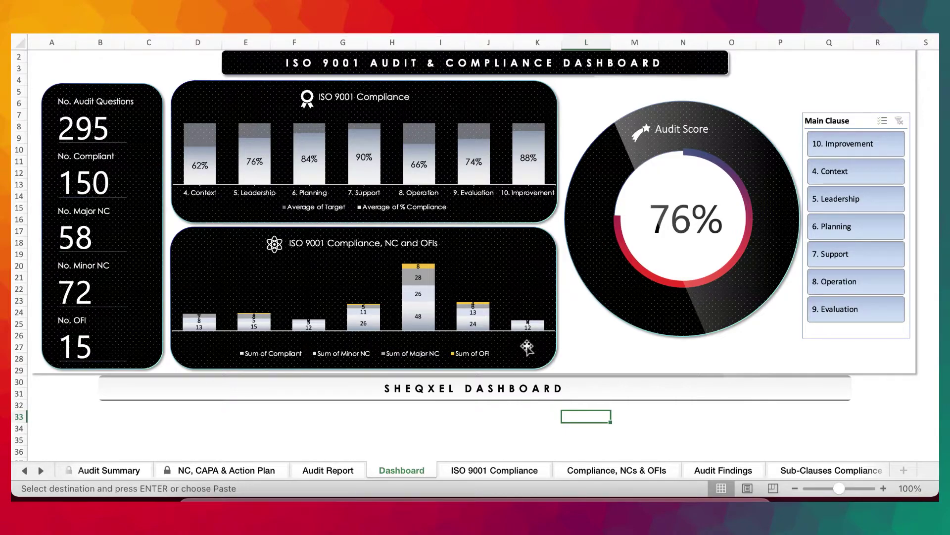
Step: Set the horizontal axis label colour to white in the ISO 9001 Compliance, NC and OFIs chart
click(238, 343)
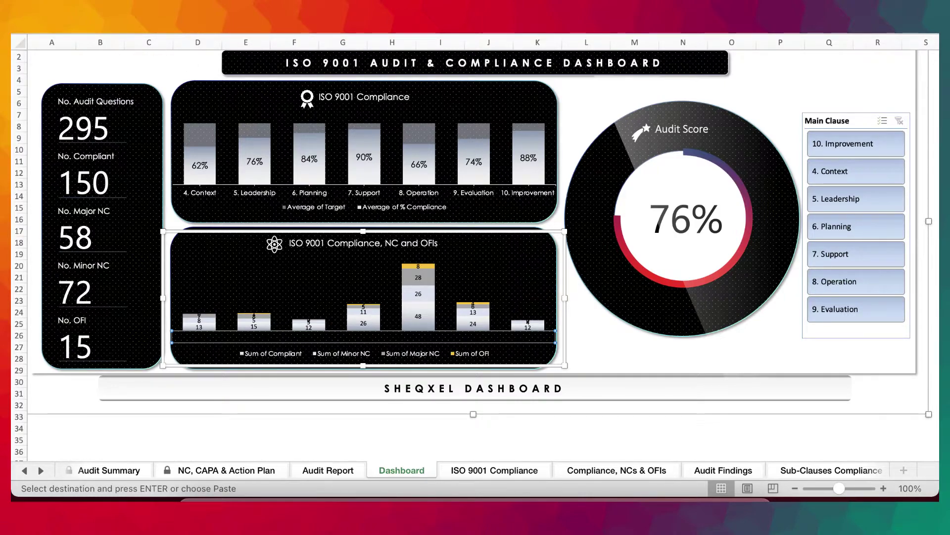
key(super+alt+r)
click(253, 50)
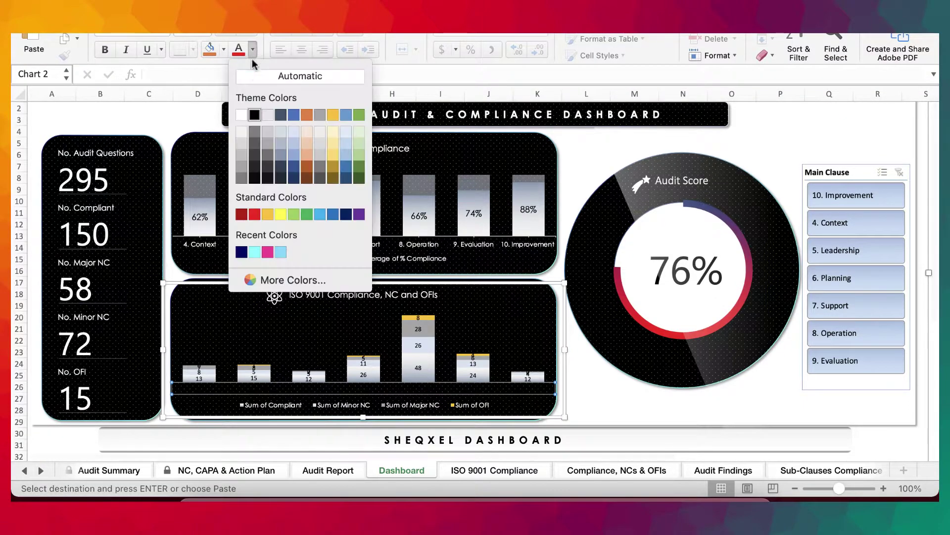
click(239, 114)
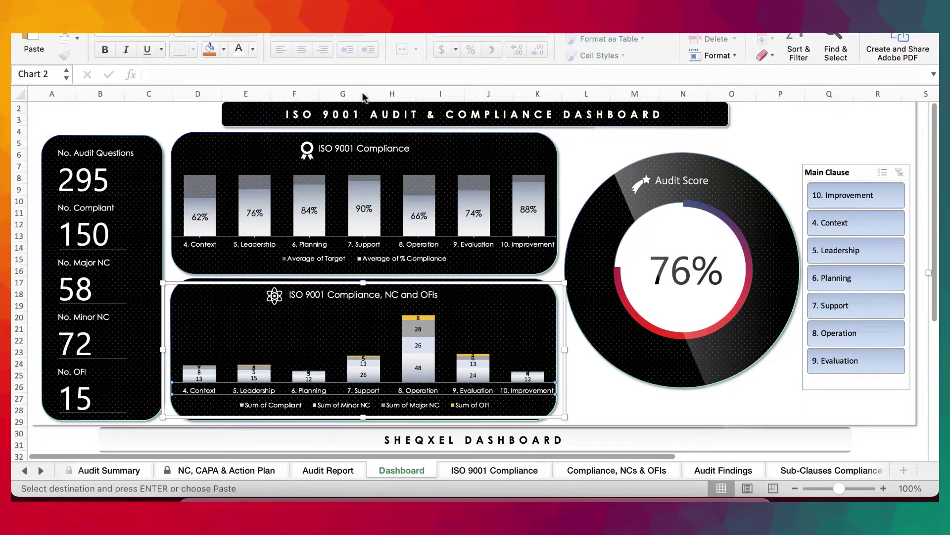
key(super+alt+r)
click(693, 429)
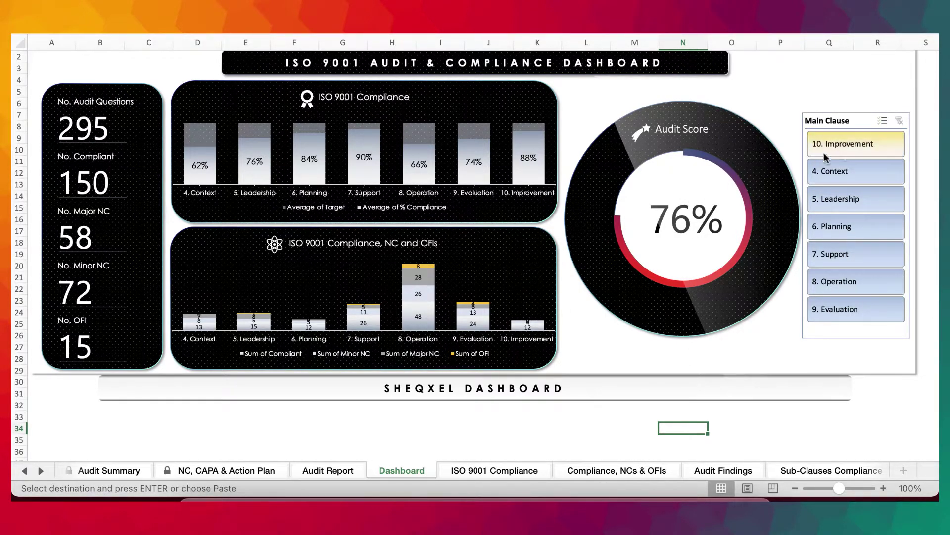
Step: Filter the dashboard by main clause, starting with 10. Improvement, and restore the view of all clauses
click(855, 145)
click(855, 171)
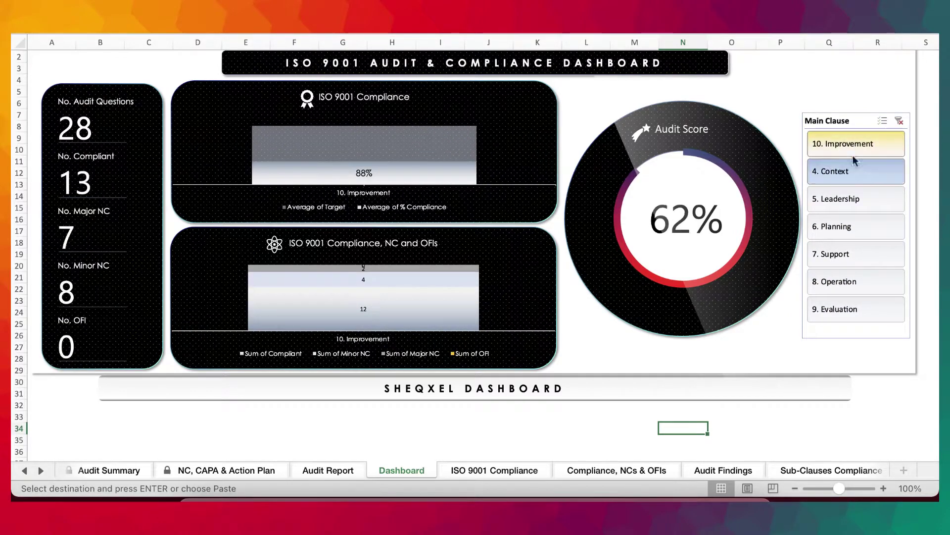
shift+click(853, 198)
drag(847, 159, 852, 317)
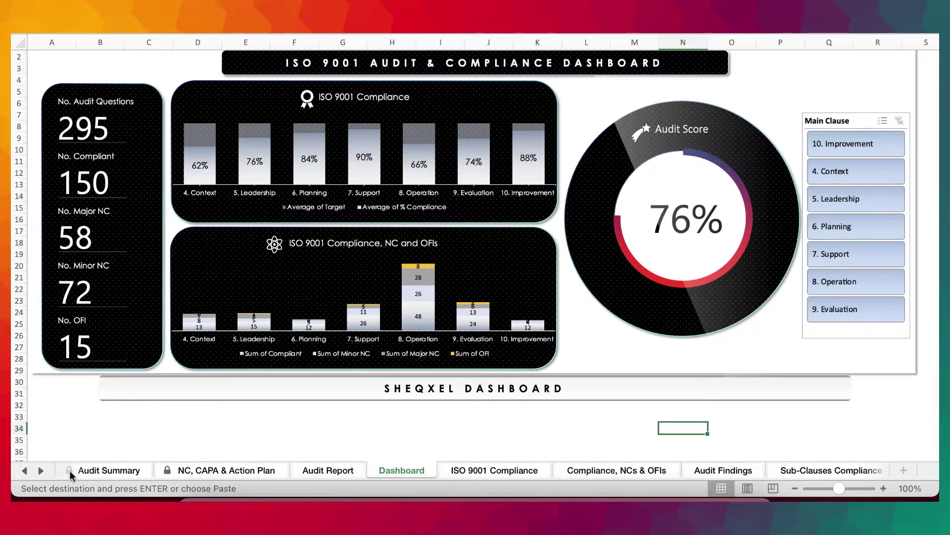
Step: Look through the ISO 9001 Compliance, Compliance, NCs & OFIs and Audit Findings sheets
click(42, 471)
click(249, 476)
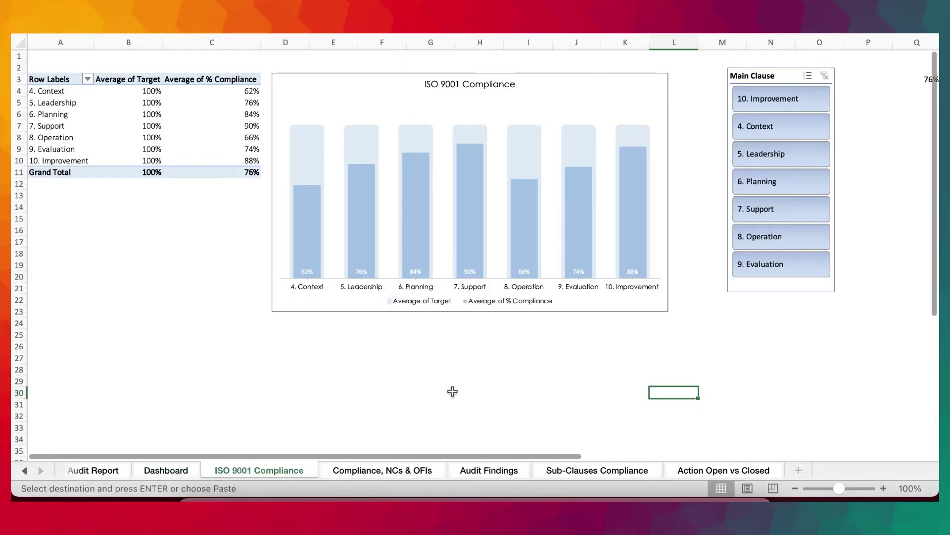
click(370, 472)
click(484, 472)
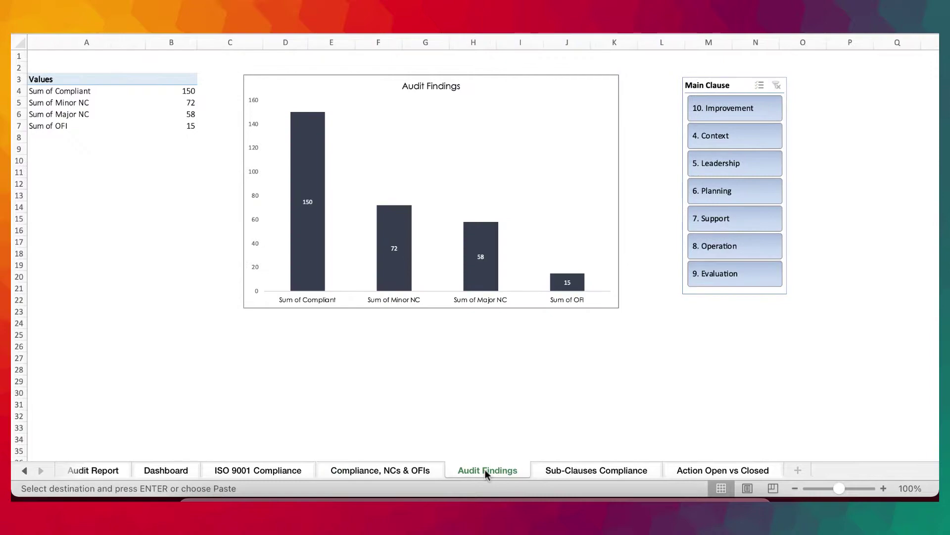
Step: Open the Sub-Clauses Compliance sheet and examine the average compliance percentage of each sub-clause down to the Grand Total
click(565, 469)
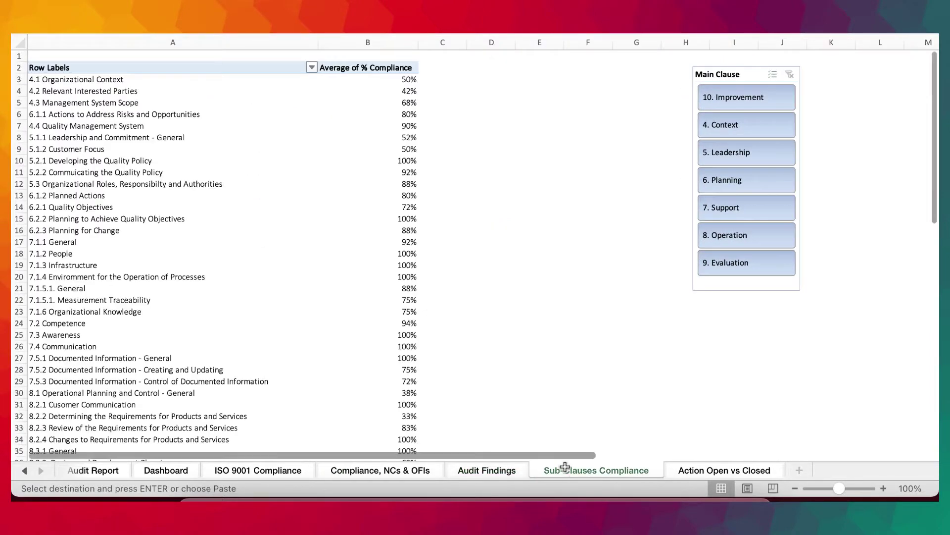
scroll(114, 105, down, 2)
scroll(143, 163, up, 2)
scroll(152, 170, down, 4)
scroll(156, 172, up, 4)
click(59, 79)
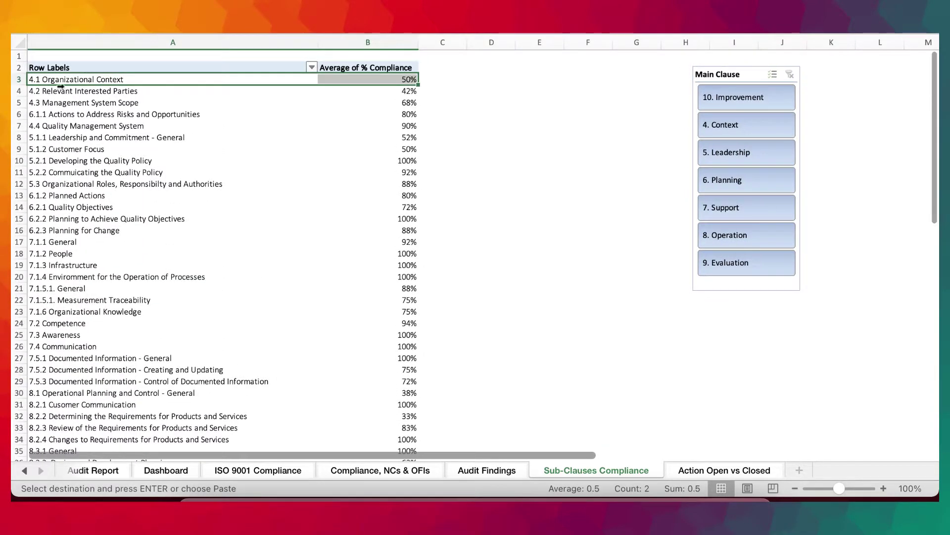
scroll(91, 130, down, 12)
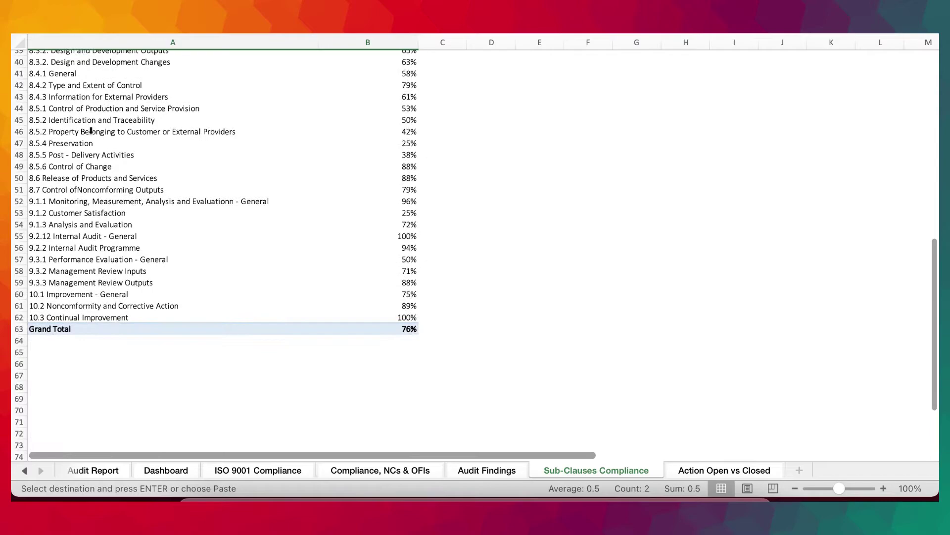
scroll(79, 300, up, 12)
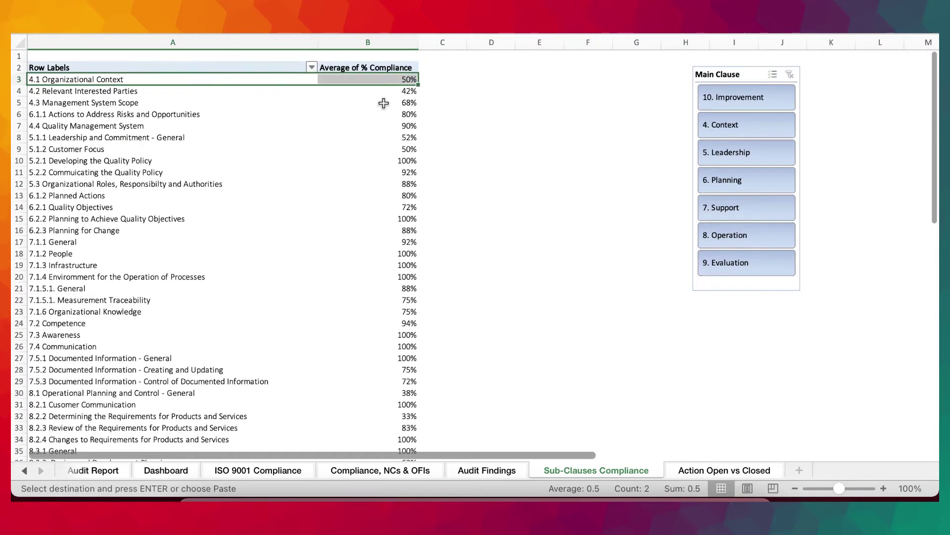
drag(401, 83, 416, 308)
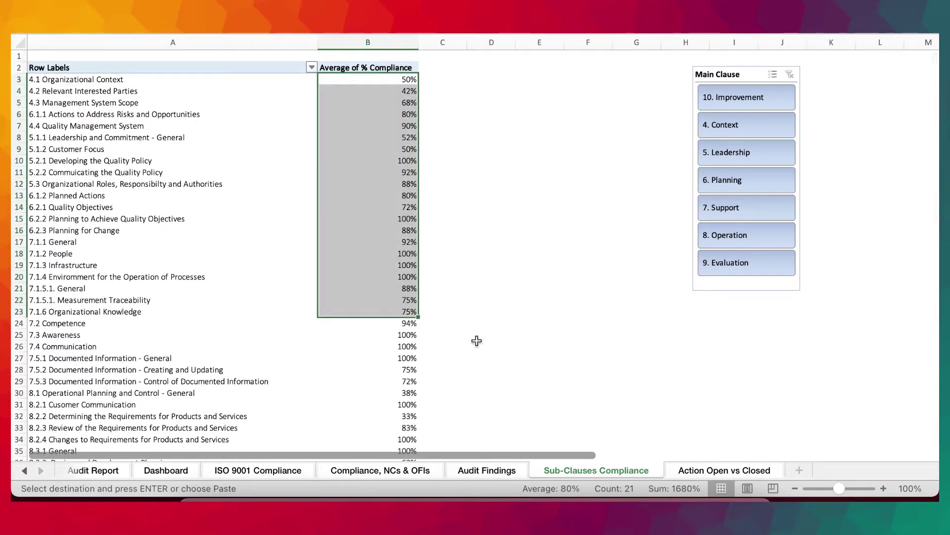
Step: View the Action Open vs Closed chart and return to the NC, CAPA & Action Plan sheet to check its Action Status column
click(727, 470)
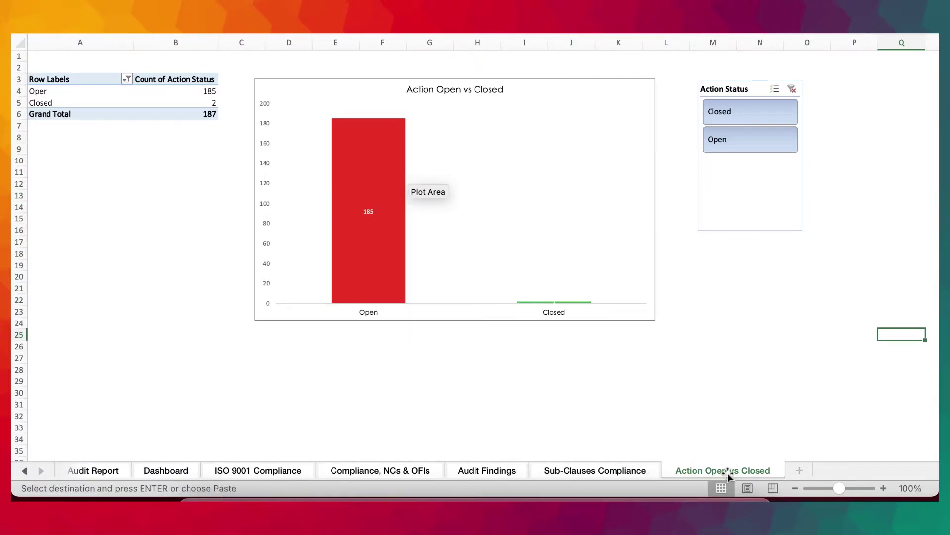
click(25, 469)
click(25, 469)
click(24, 469)
click(337, 471)
scroll(773, 220, right, 10)
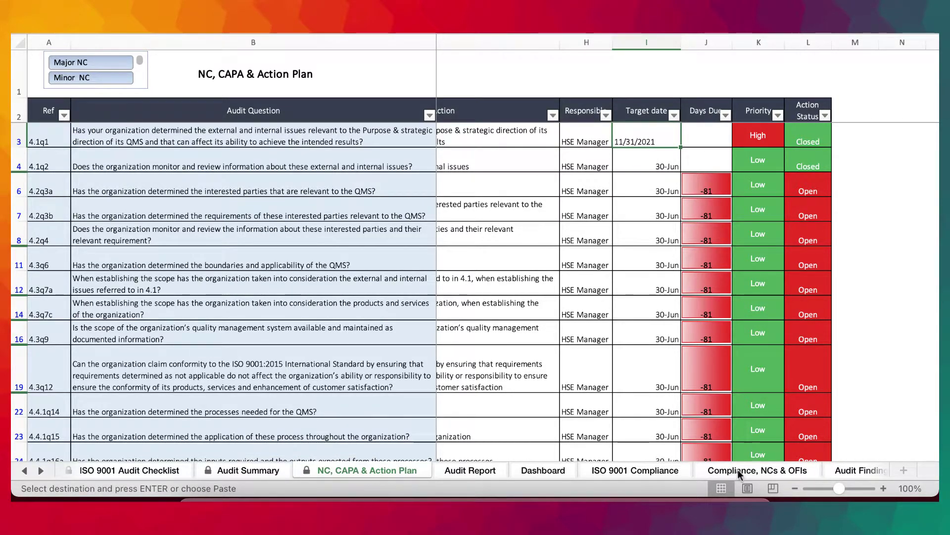
Step: Refresh all workbook data from the Action Open vs Closed sheet and inspect the chart's Closed bar
click(857, 470)
click(856, 469)
click(856, 470)
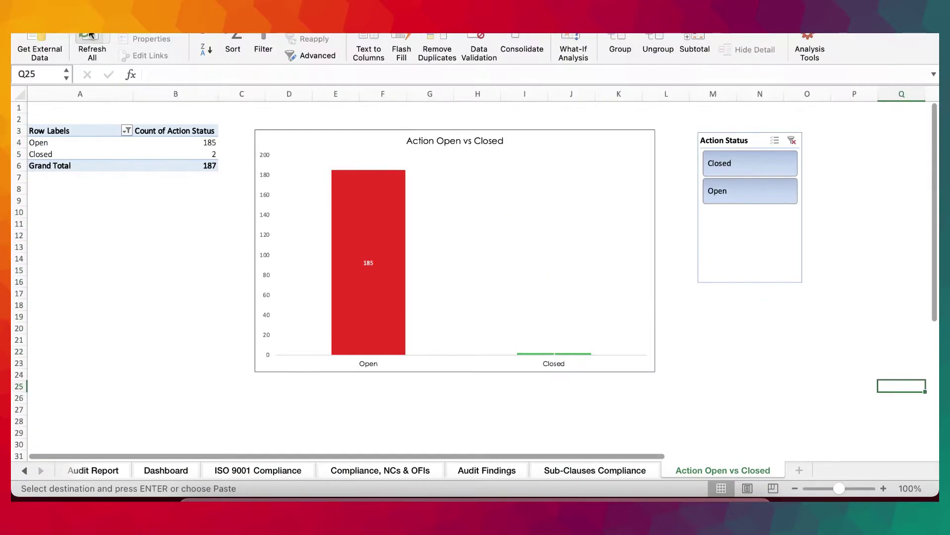
click(85, 36)
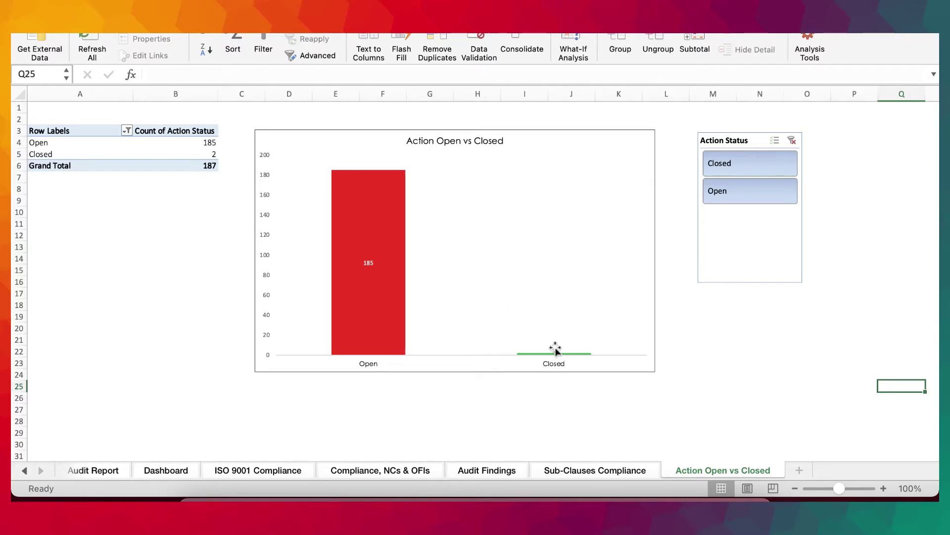
scroll(586, 325, down, 1)
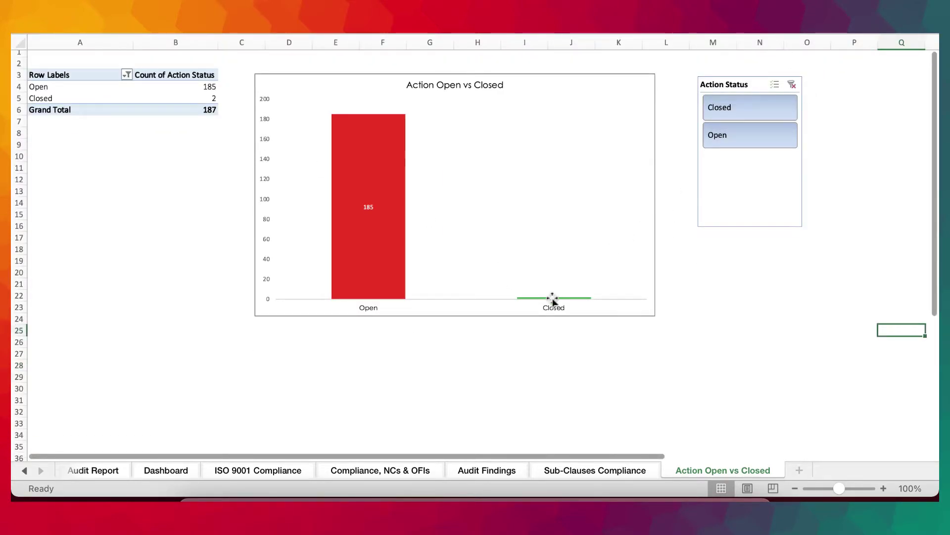
click(552, 298)
click(706, 377)
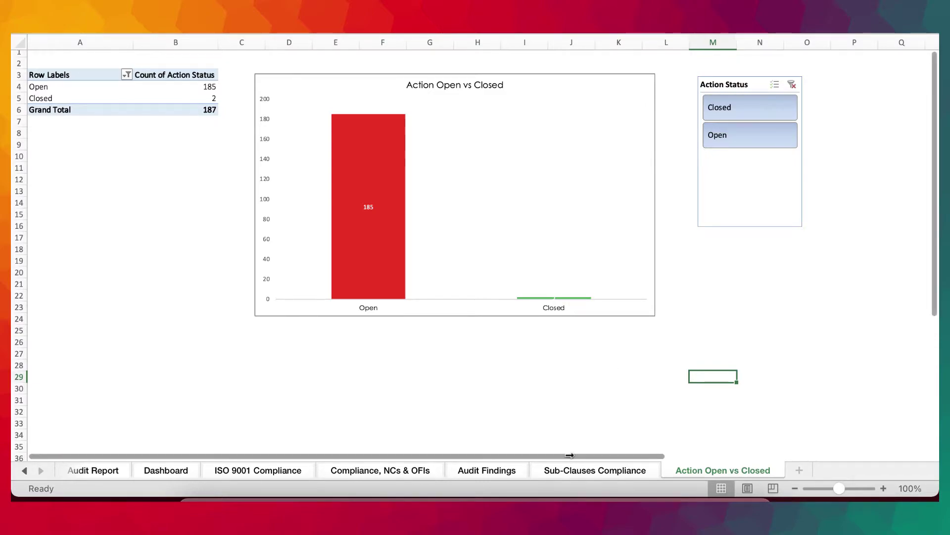
Step: Open the ISO 9001 Audit Checklist sheet and clear the audit finding marks of the Leadership questions from 5.1.2q3a through 5.3q8e
click(24, 469)
click(24, 469)
click(24, 469)
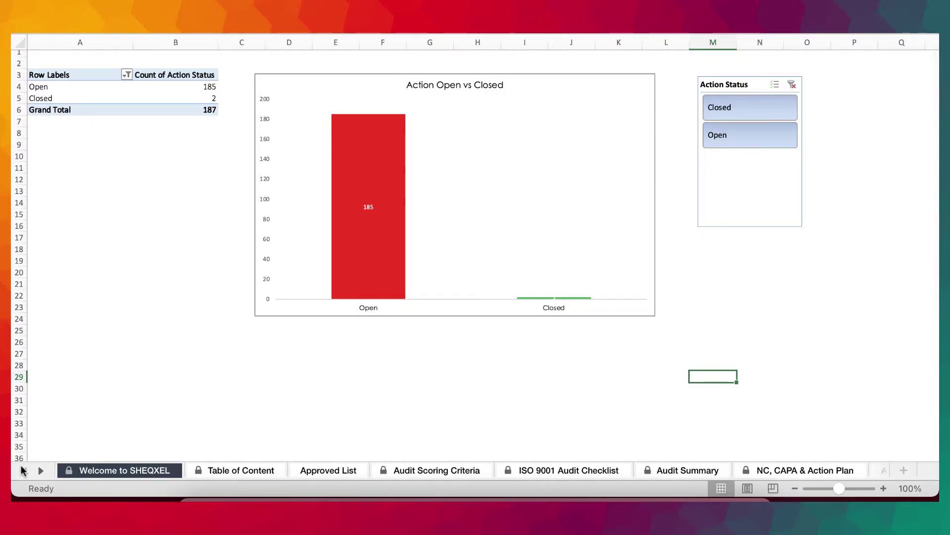
click(582, 471)
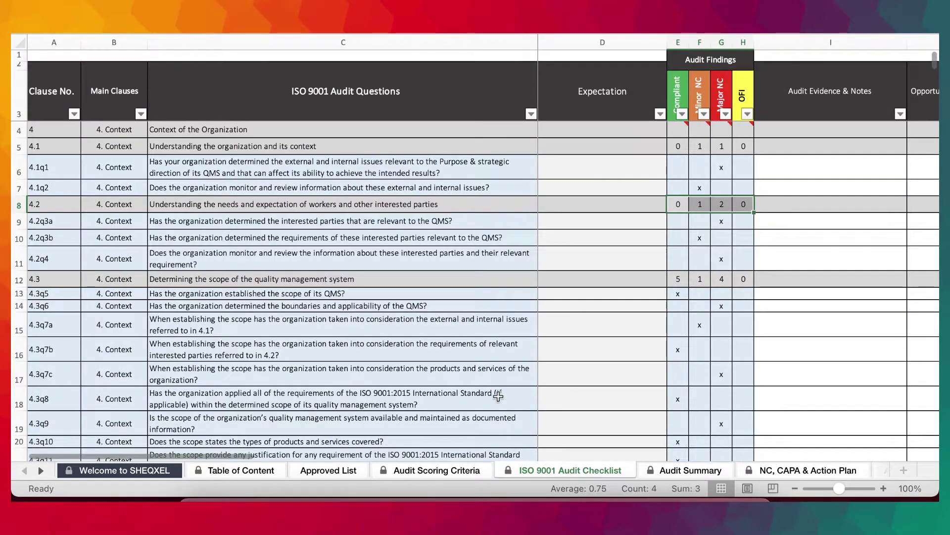
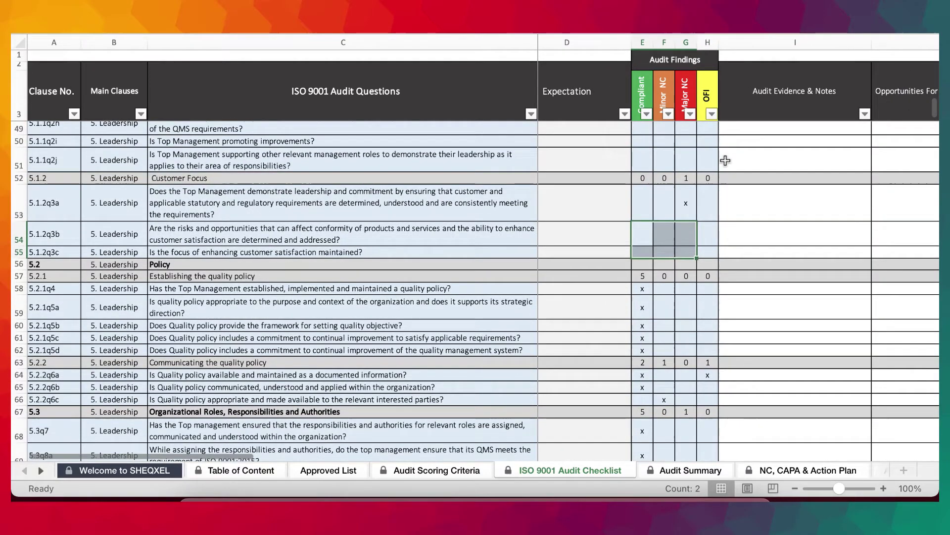
drag(643, 203, 694, 213)
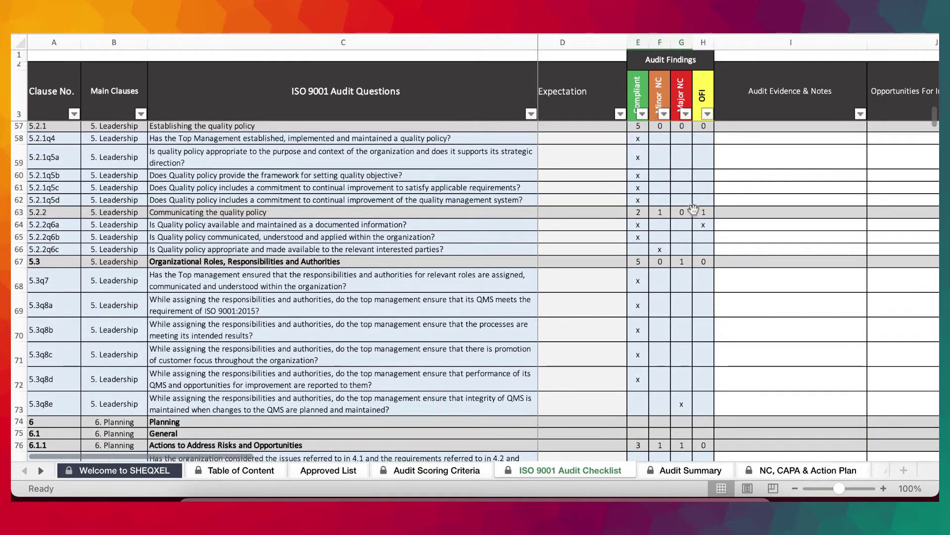
scroll(695, 223, up, 1)
drag(638, 166, 695, 233)
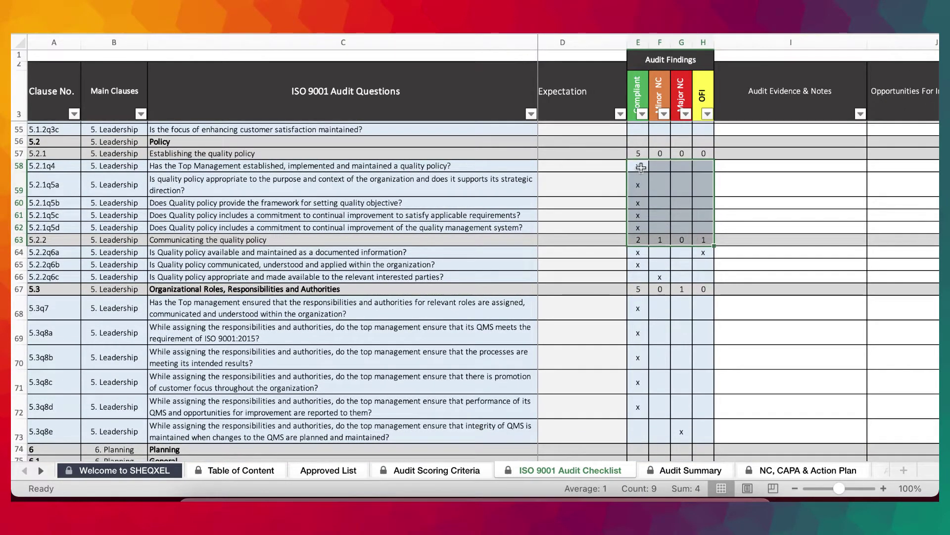
drag(641, 167, 686, 222)
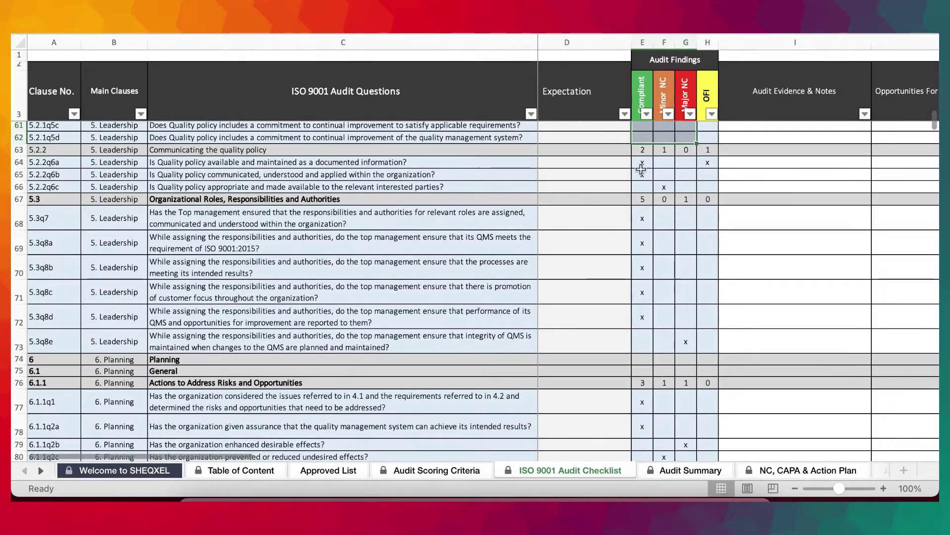
drag(641, 156, 705, 182)
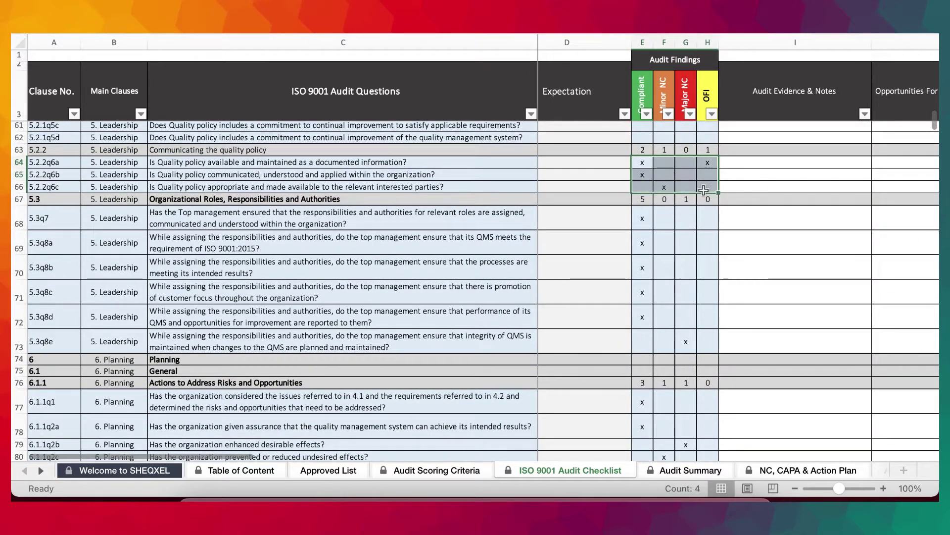
scroll(704, 192, down, 3)
drag(650, 160, 700, 272)
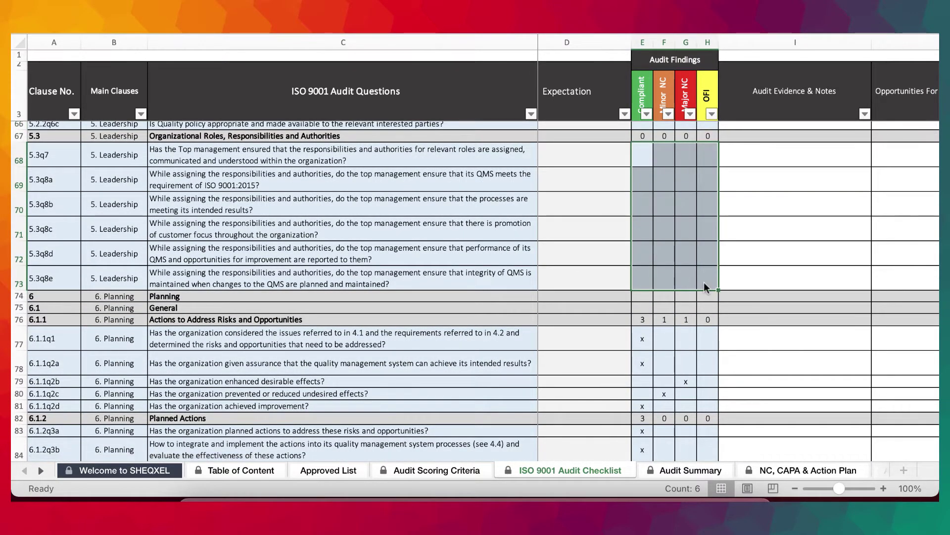
Step: Clear the audit finding marks of the Planning questions under sub-clauses 6.1.1, 6.1.2 and 6.2.1
scroll(700, 275, down, 3)
drag(642, 182, 693, 231)
scroll(702, 248, down, 3)
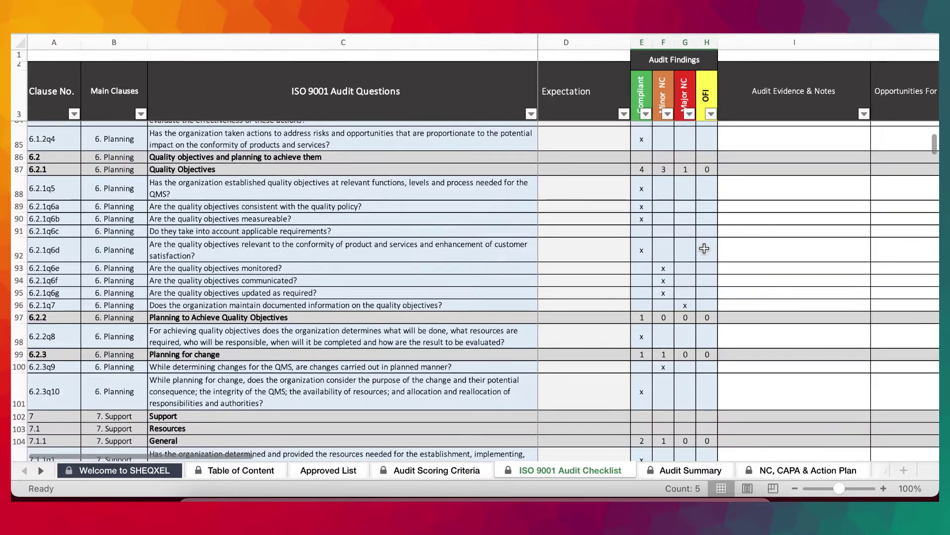
scroll(730, 248, up, 1)
drag(641, 152, 642, 198)
scroll(642, 198, down, 3)
drag(641, 163, 707, 282)
Step: Clear the audit finding marks of questions 6.2.2q8, 6.2.3q9 and 6.2.3q10
scroll(707, 287, down, 3)
click(642, 213)
key(Delete)
scroll(643, 214, down, 1)
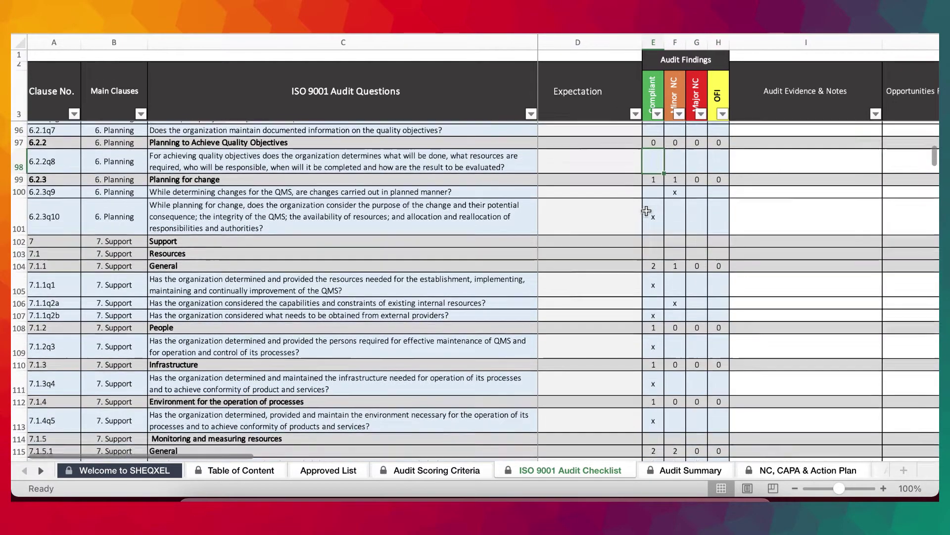
drag(692, 246, 685, 198)
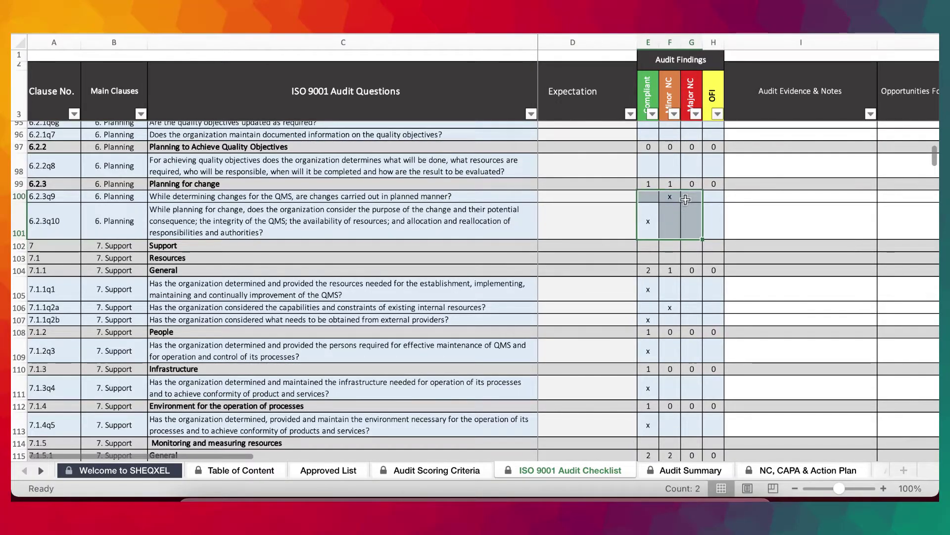
key(Delete)
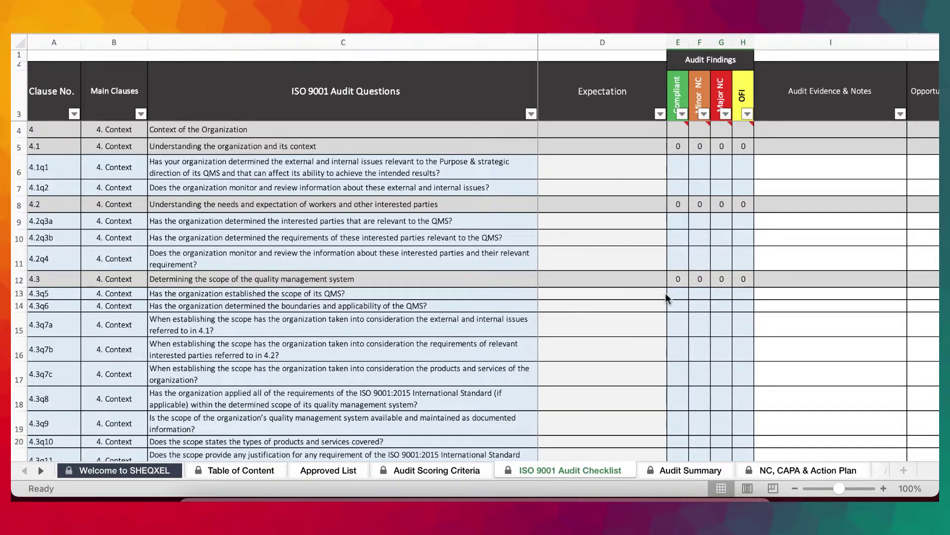
Step: Open the Dashboard sheet and refresh all workbook data to reflect the emptied audit checklist
scroll(40, 470, right, 6)
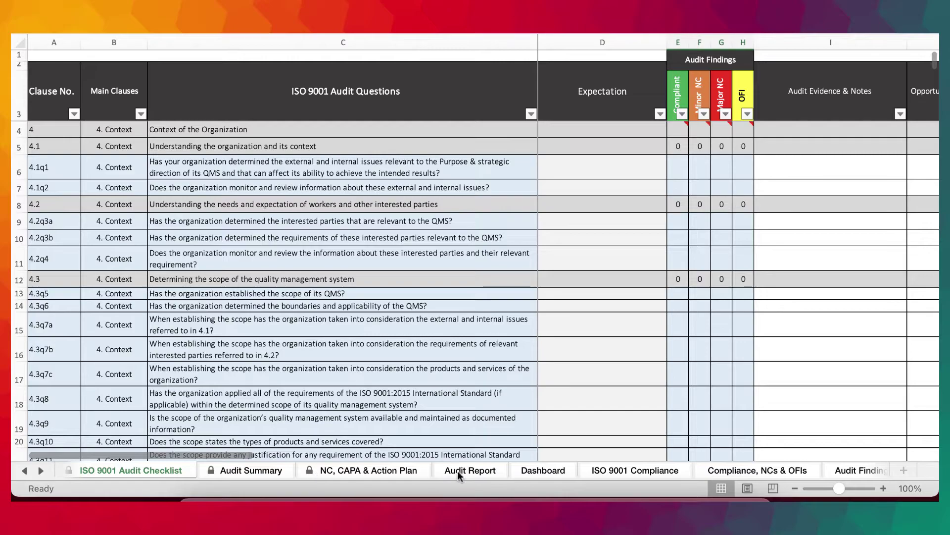
click(527, 470)
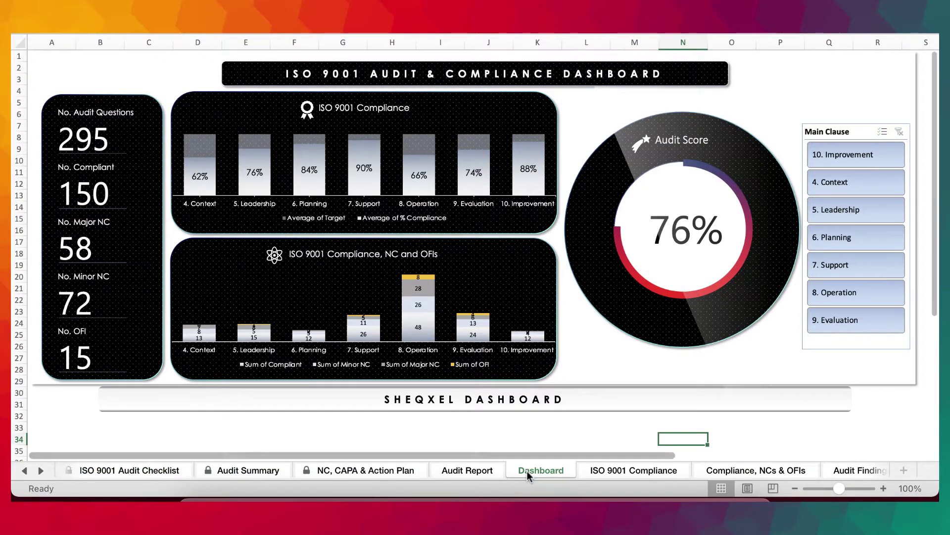
mouse_move(475, 33)
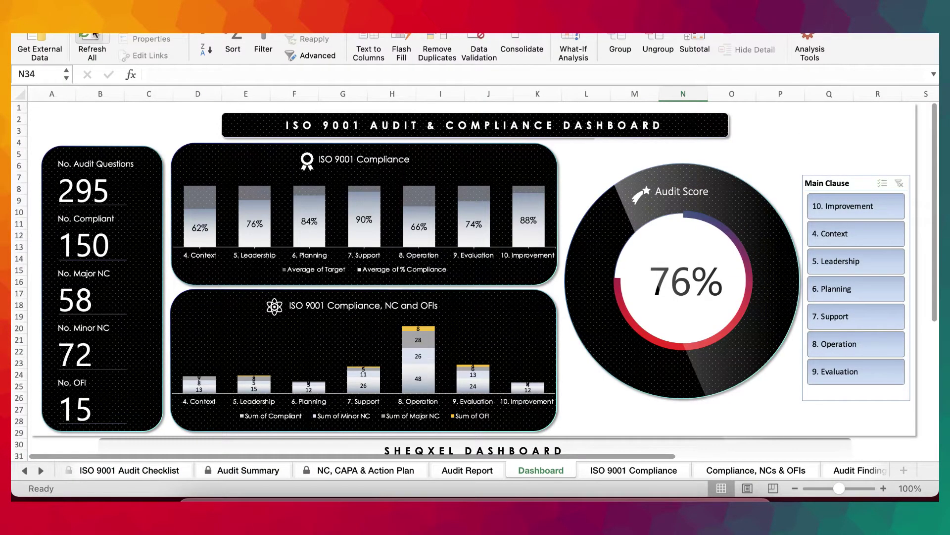
click(92, 42)
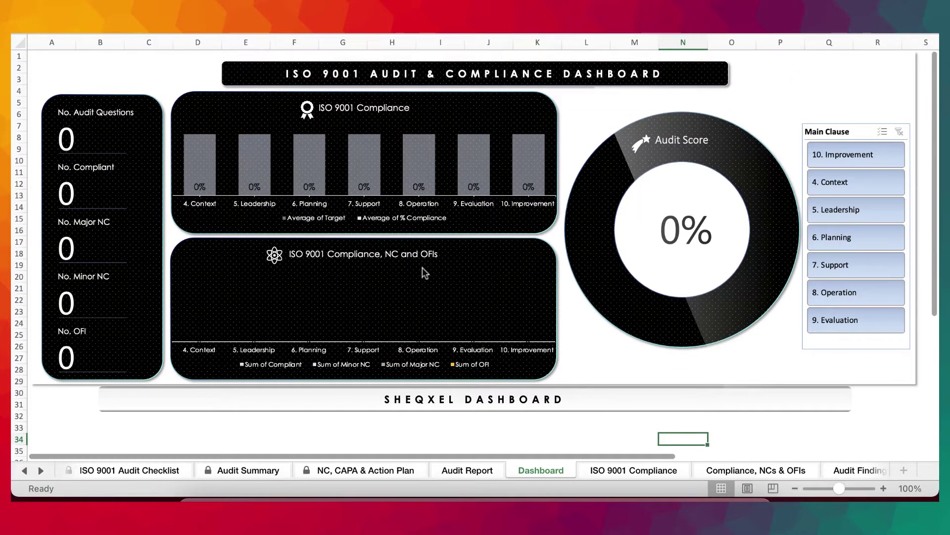
Step: Look through the pivot chart sheets from ISO 9001 Compliance to Action Open vs Closed to check their refreshed figures
click(40, 470)
click(41, 471)
click(388, 473)
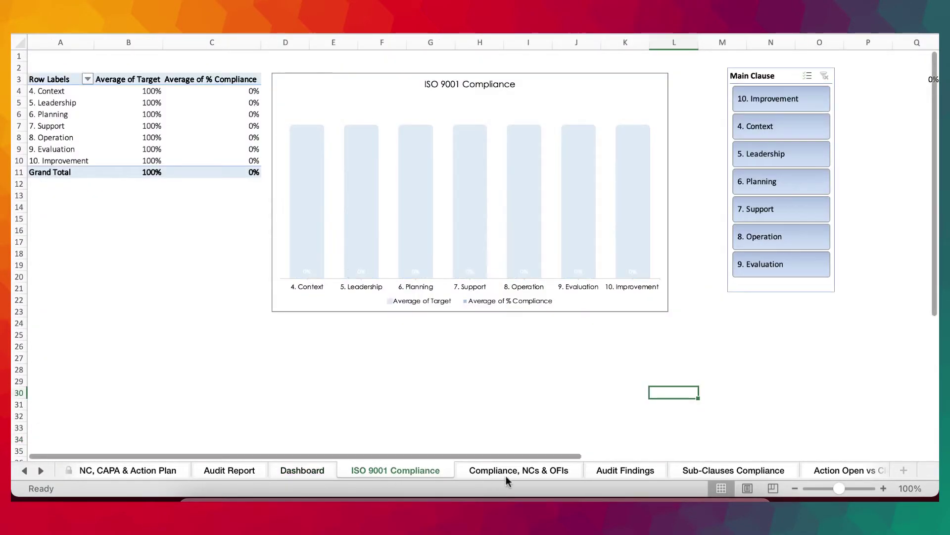
click(544, 474)
click(623, 473)
click(711, 471)
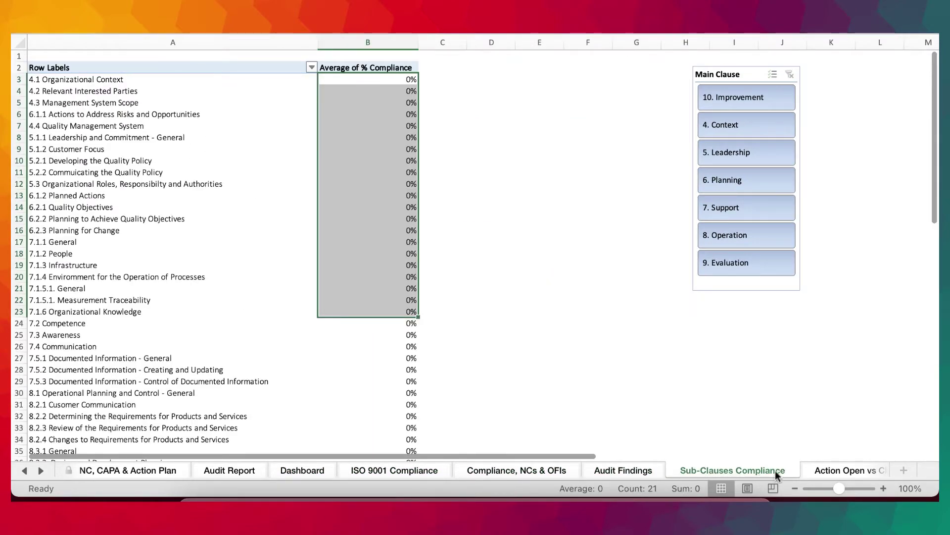
click(825, 471)
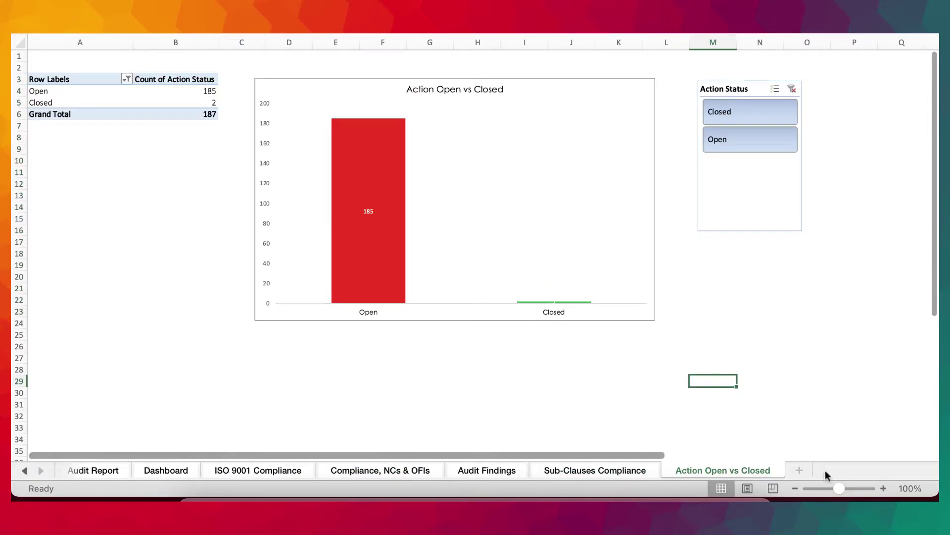
Step: On the NC, CAPA & Action Plan sheet, clear all Root Cause, Corrective Action and Preventive Action, Responsible and Target date entries
click(24, 470)
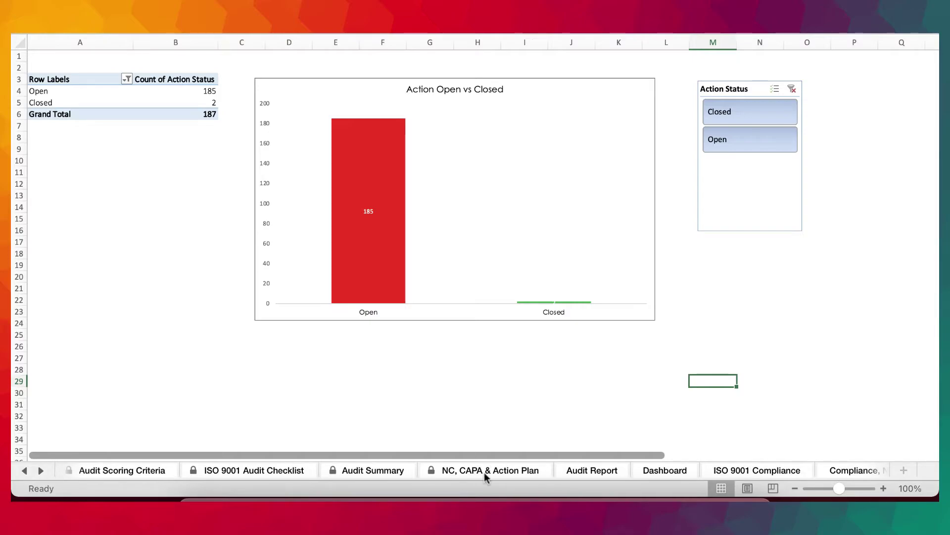
click(486, 472)
scroll(555, 334, left, 10)
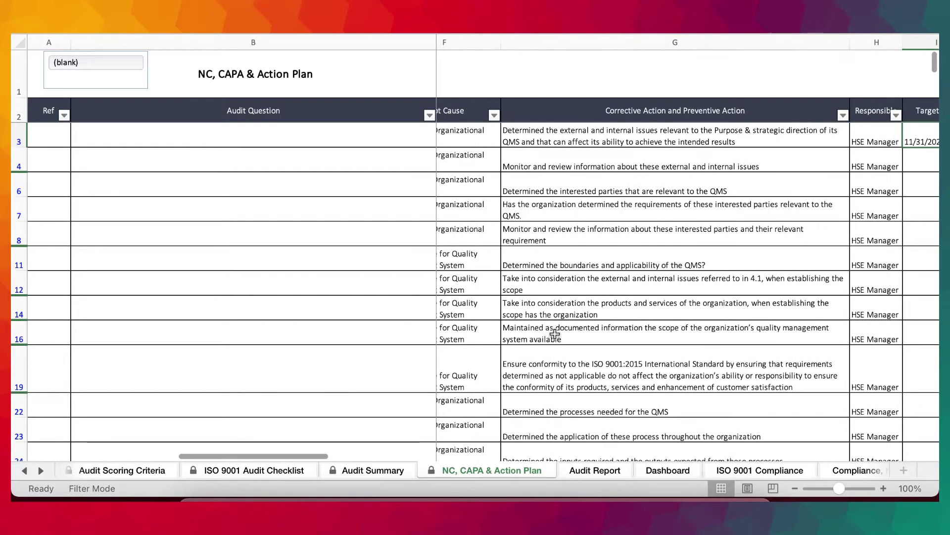
scroll(555, 334, right, 6)
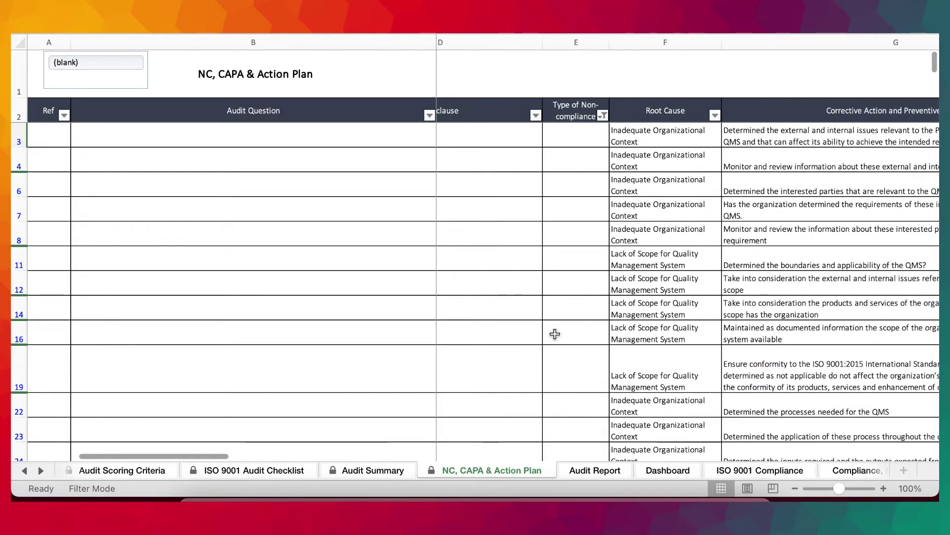
scroll(573, 317, right, 2)
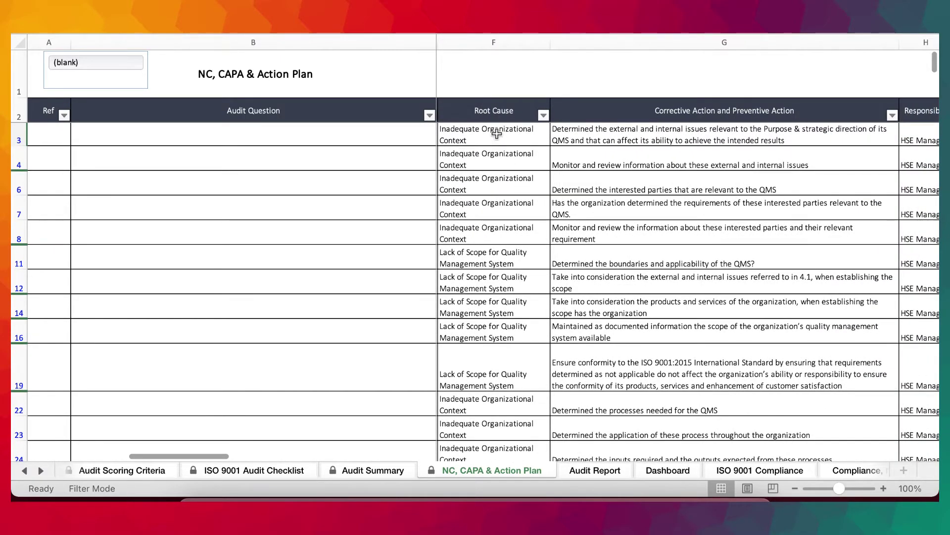
drag(496, 133, 924, 422)
scroll(891, 416, right, 10)
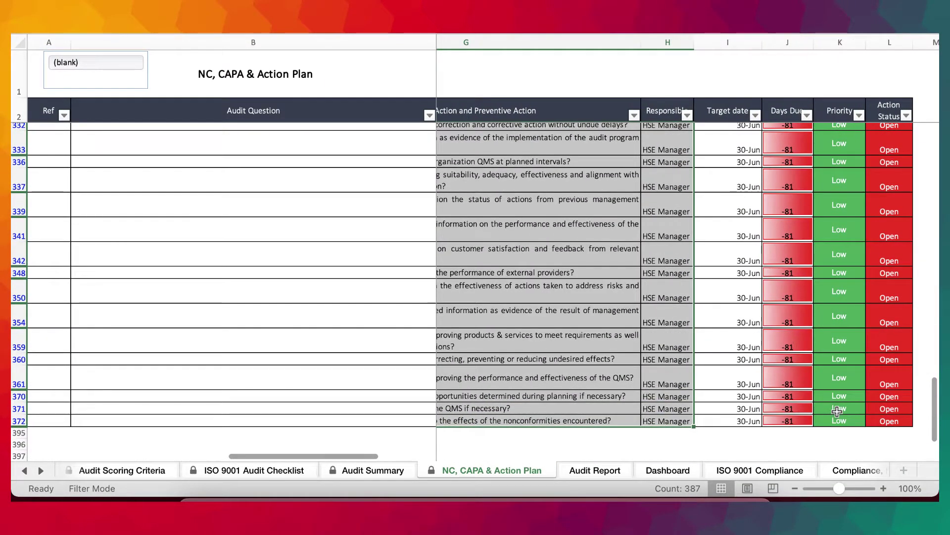
key(shift+Right)
key(Delete)
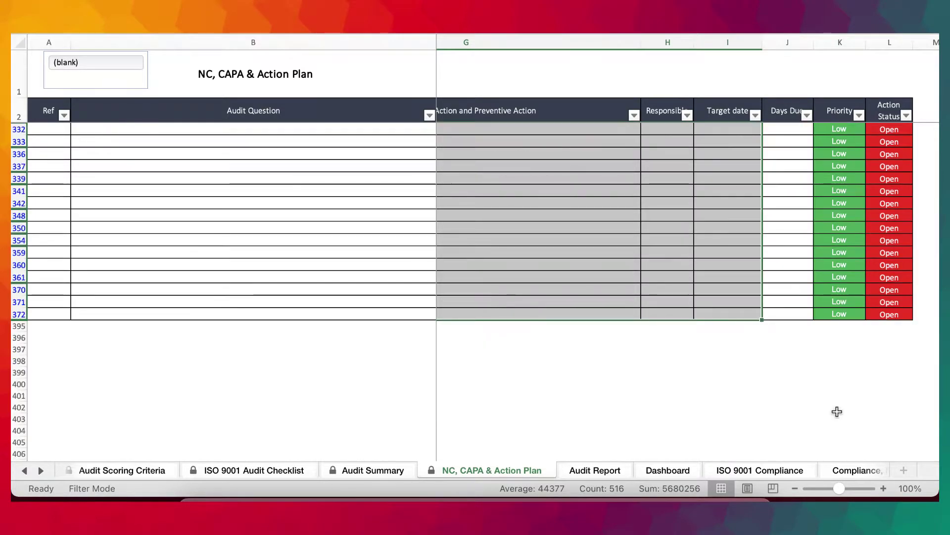
Step: Clear all visible Priority and Action Status entries in the action plan and check its columns from the first row
scroll(838, 411, right, 5)
scroll(837, 411, up, 20)
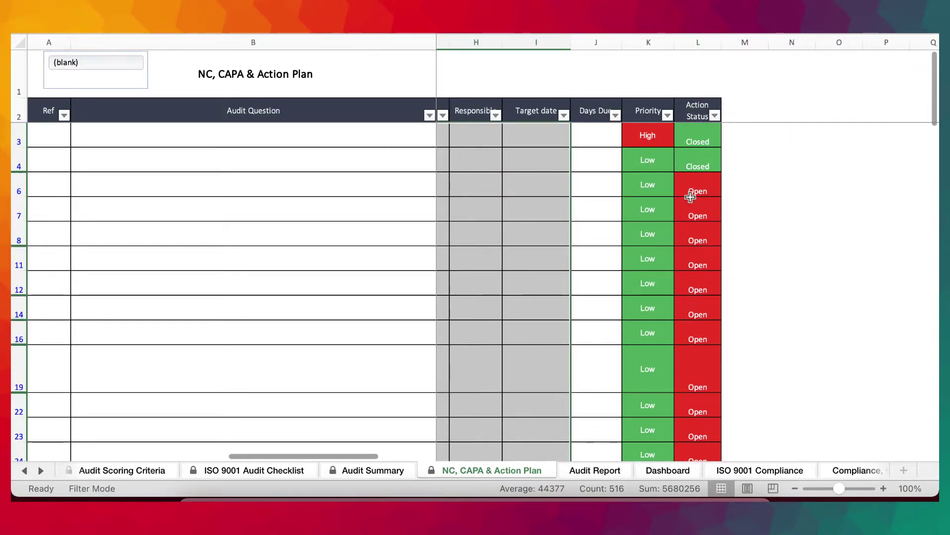
scroll(691, 197, left, 13)
drag(699, 159, 711, 361)
scroll(710, 360, right, 15)
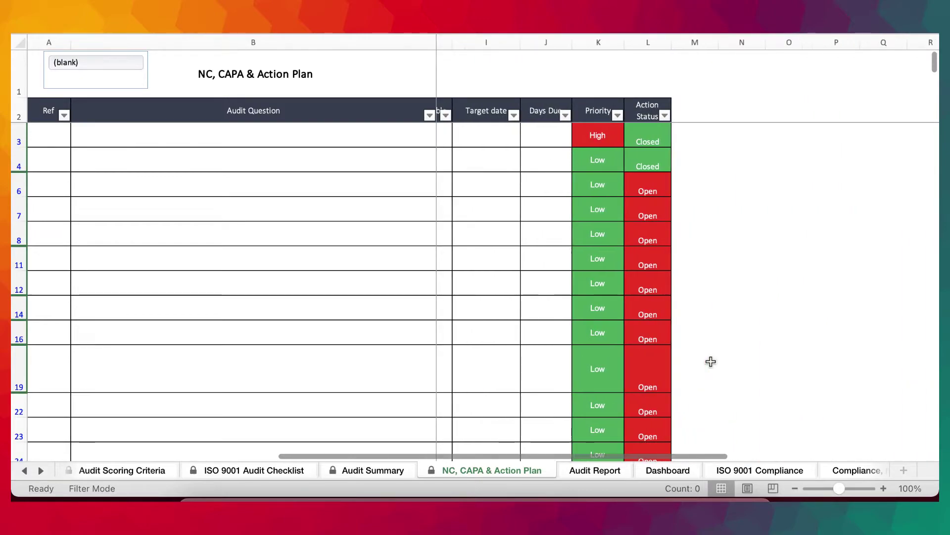
drag(613, 136, 652, 456)
scroll(623, 330, down, 5)
key(Delete)
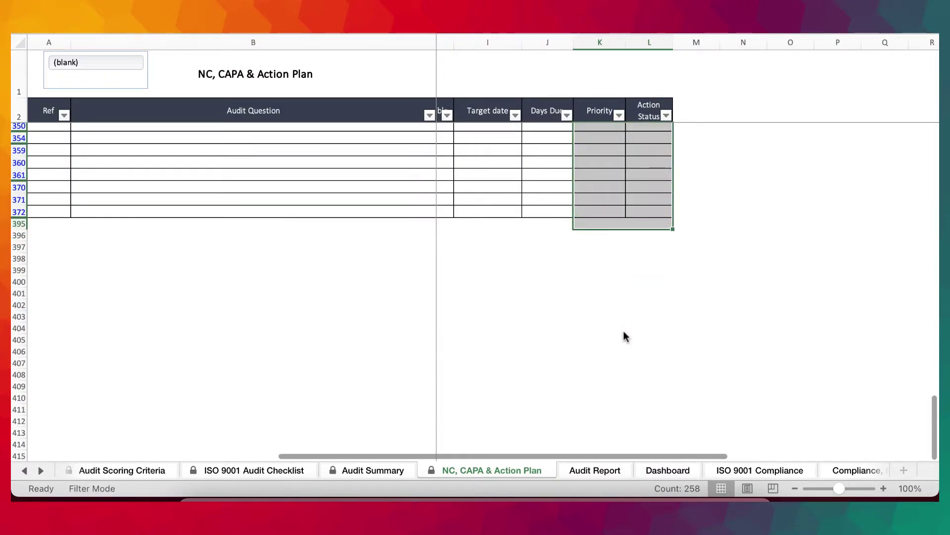
scroll(624, 332, up, 15)
scroll(624, 332, left, 5)
scroll(623, 332, right, 6)
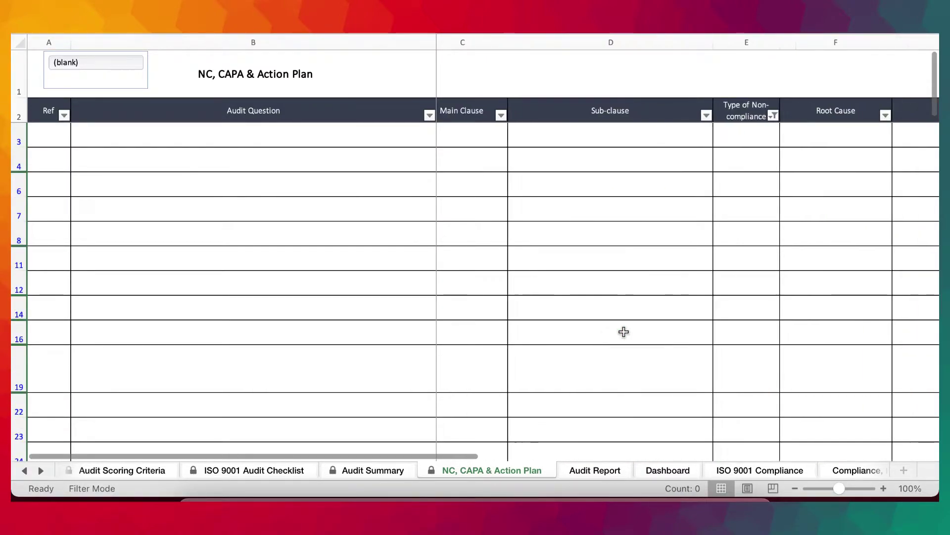
scroll(624, 332, left, 5)
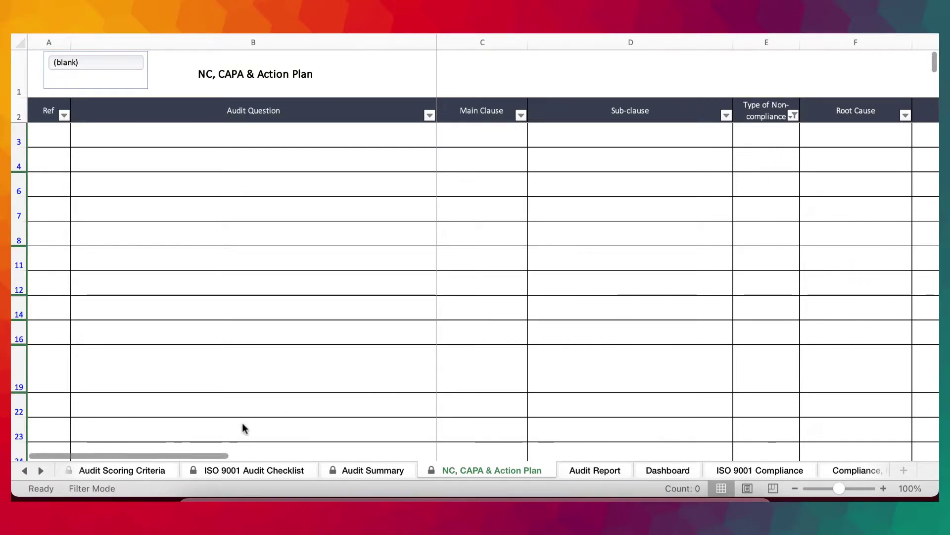
Step: Open the Action Open vs Closed sheet and refresh all workbook data
click(41, 470)
click(40, 470)
click(40, 470)
click(40, 470)
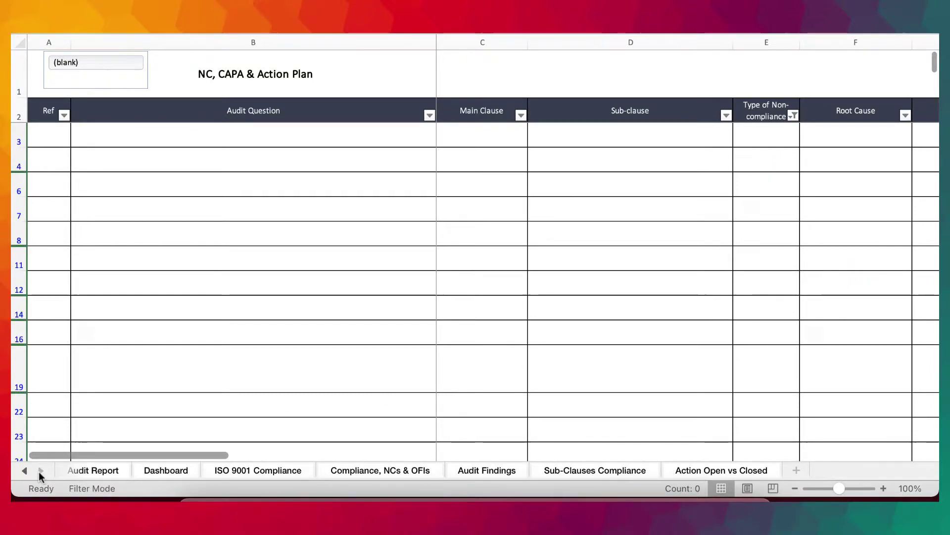
click(734, 471)
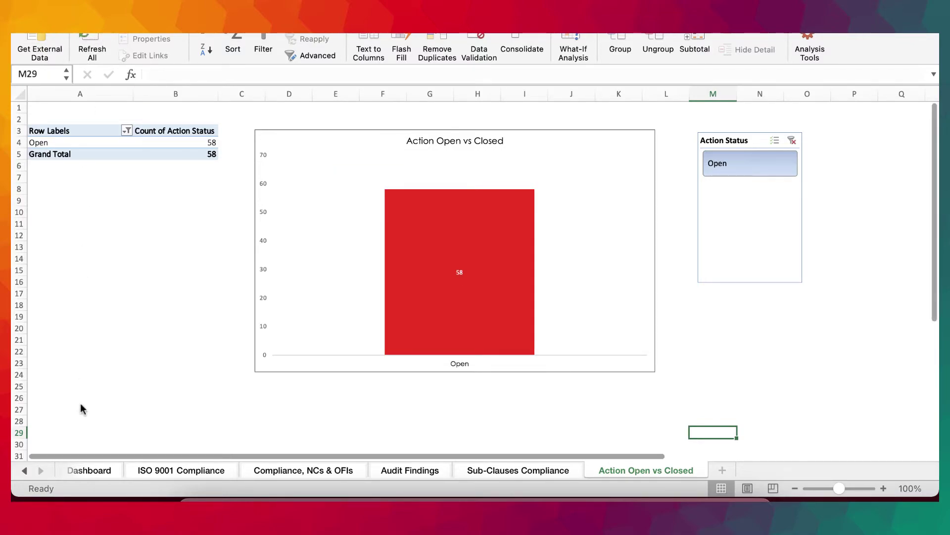
Step: On the NC, CAPA & Action Plan sheet, reapply the (blank) non-compliance filter to show every row and clear the leftover Priority and Action Status entries
click(22, 471)
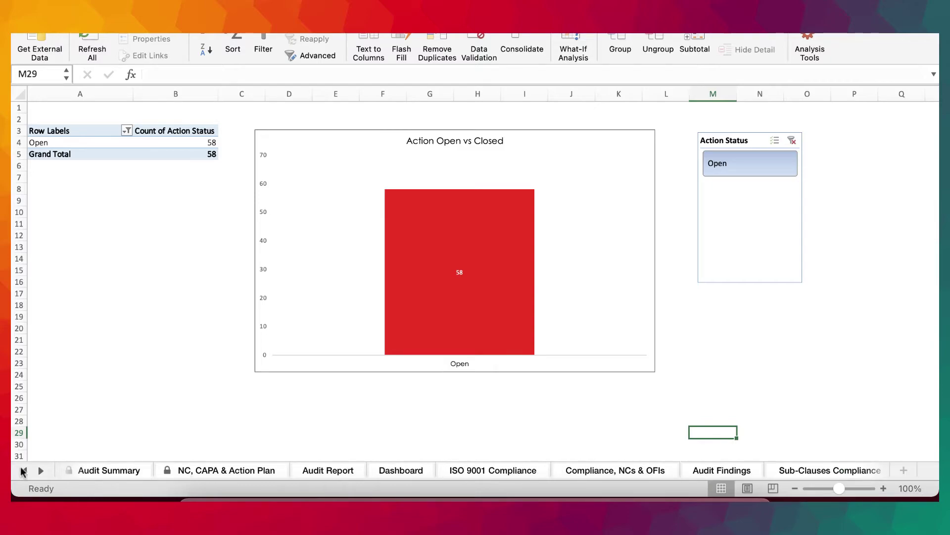
click(211, 471)
scroll(633, 356, right, 5)
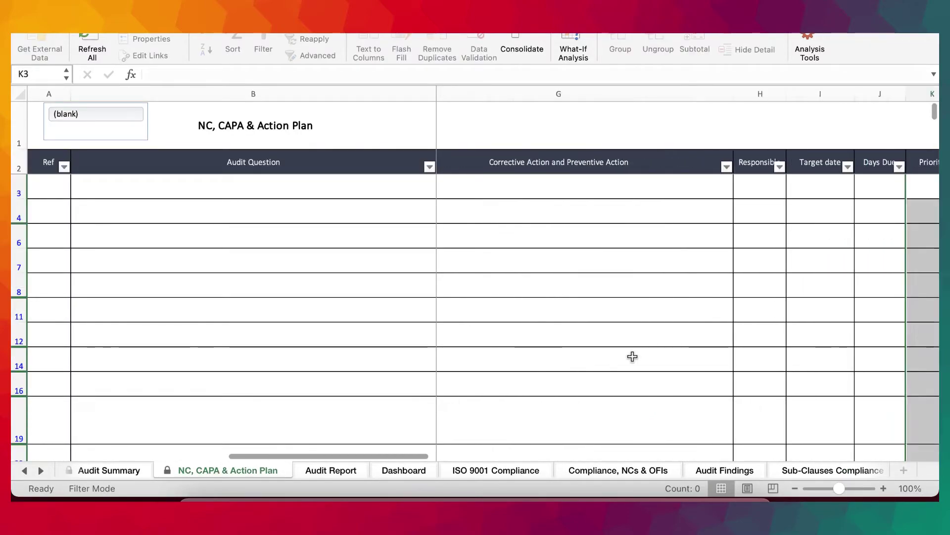
scroll(632, 357, down, 20)
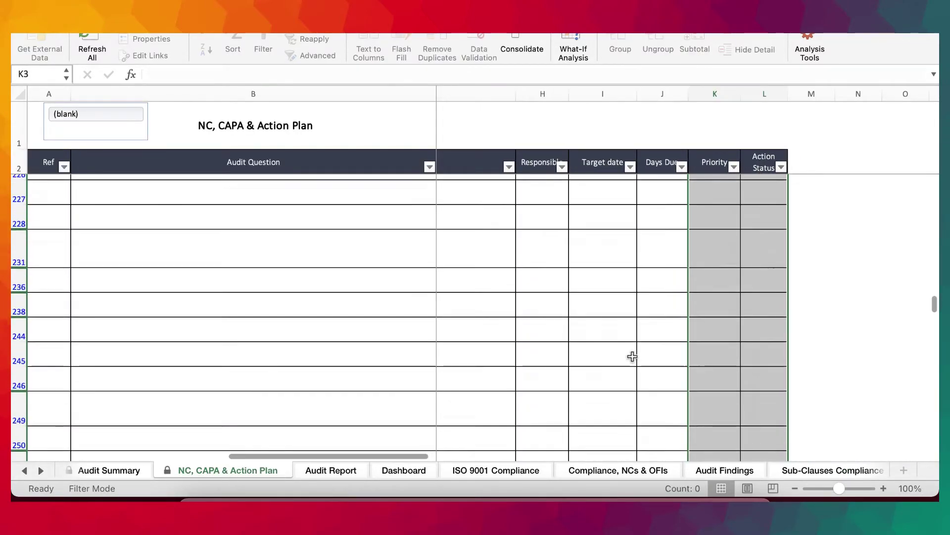
scroll(632, 357, up, 20)
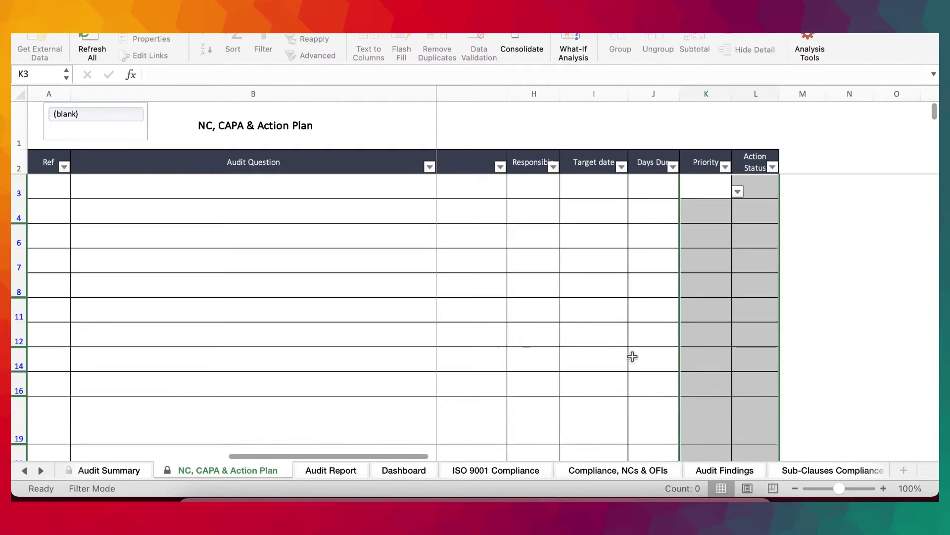
scroll(632, 357, left, 2)
scroll(167, 157, left, 8)
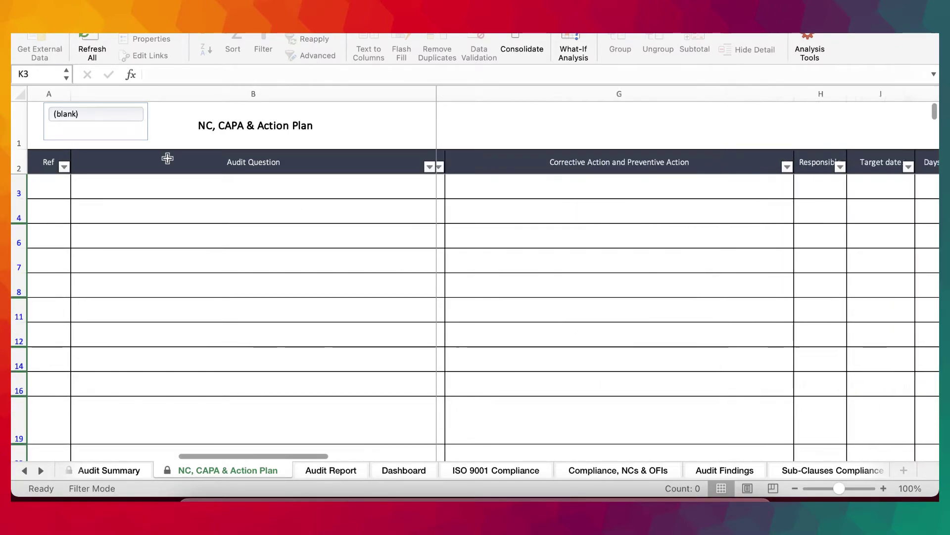
click(106, 112)
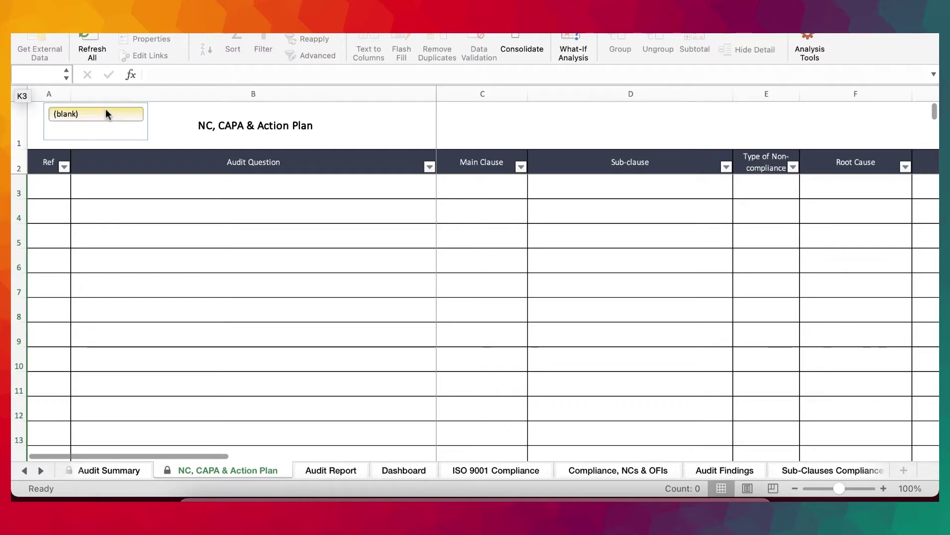
scroll(725, 254, right, 8)
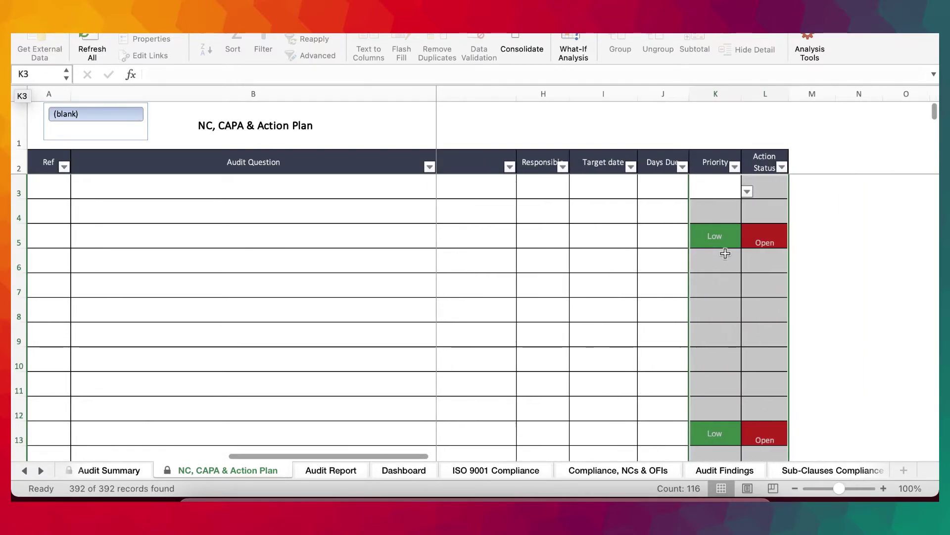
scroll(726, 252, down, 7)
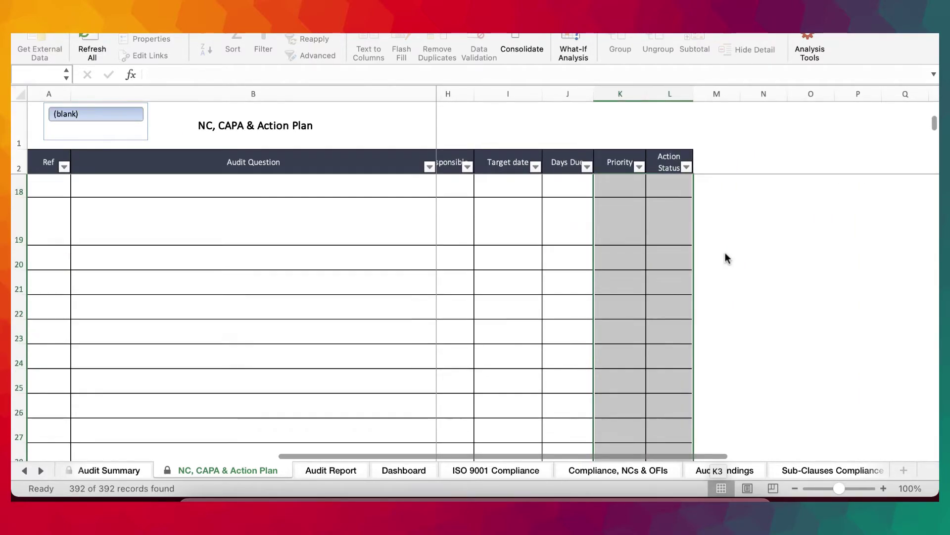
scroll(726, 252, up, 7)
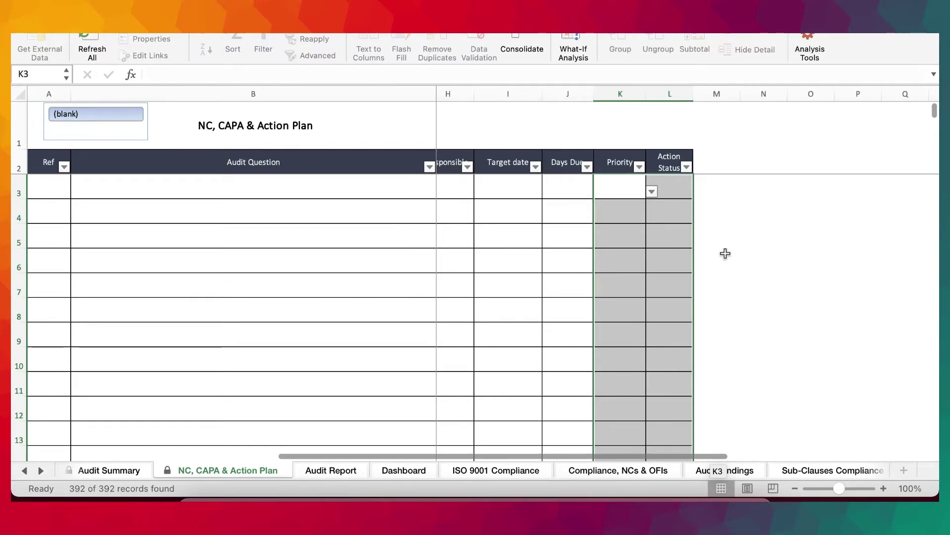
Step: Return to the Action Open vs Closed sheet and refresh its pivot table and chart with the cleared action plan data
click(40, 471)
click(40, 470)
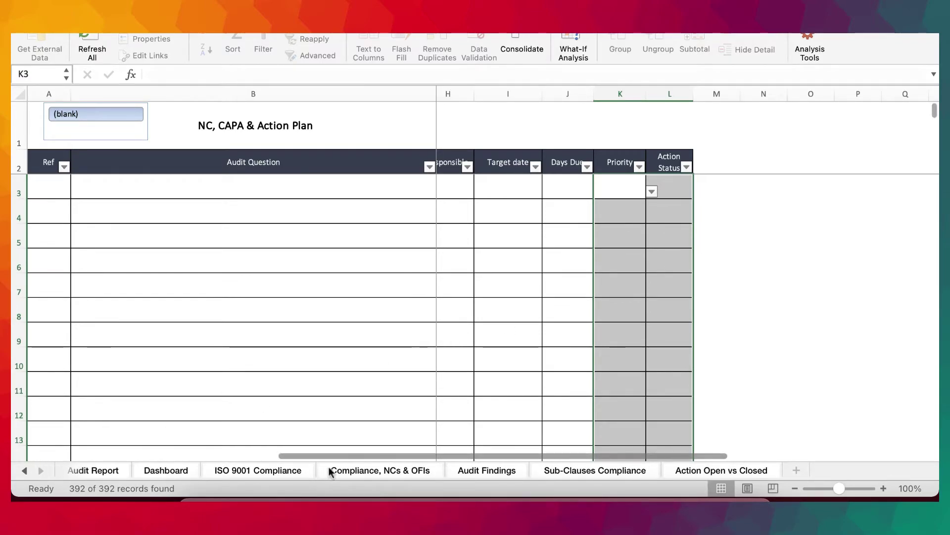
click(702, 470)
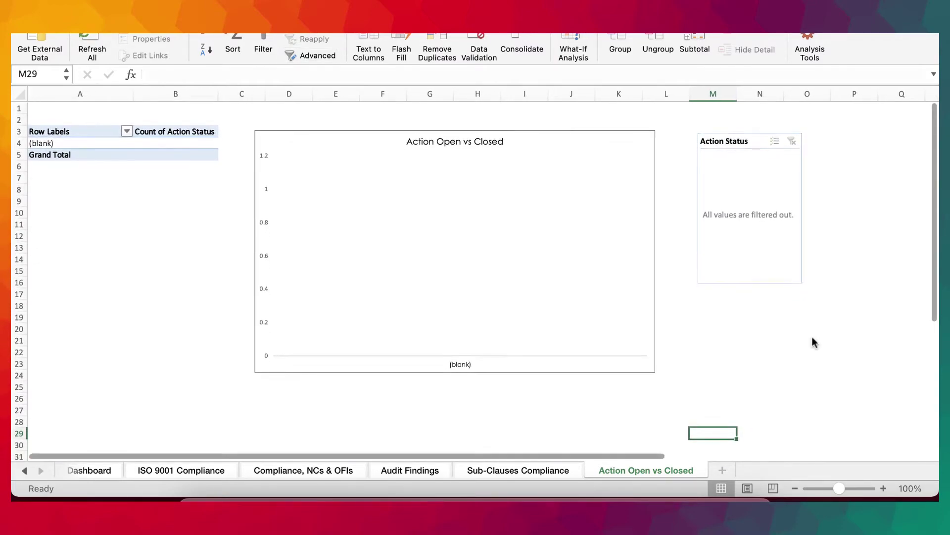
Step: On the ISO 9001 Audit Checklist sheet, mark question 4.1q1 as Minor NC and 4.1q2 as Major NC with an x
click(24, 470)
click(22, 469)
click(22, 469)
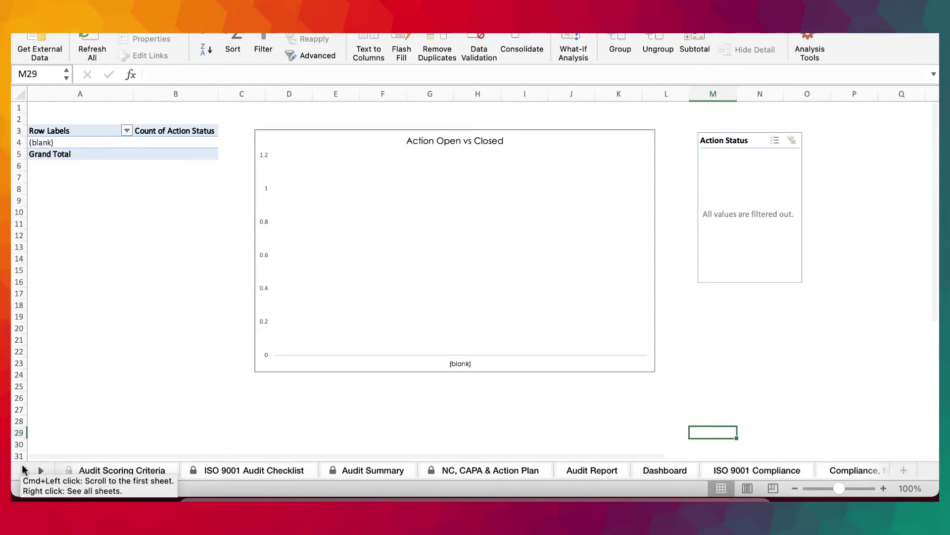
click(22, 469)
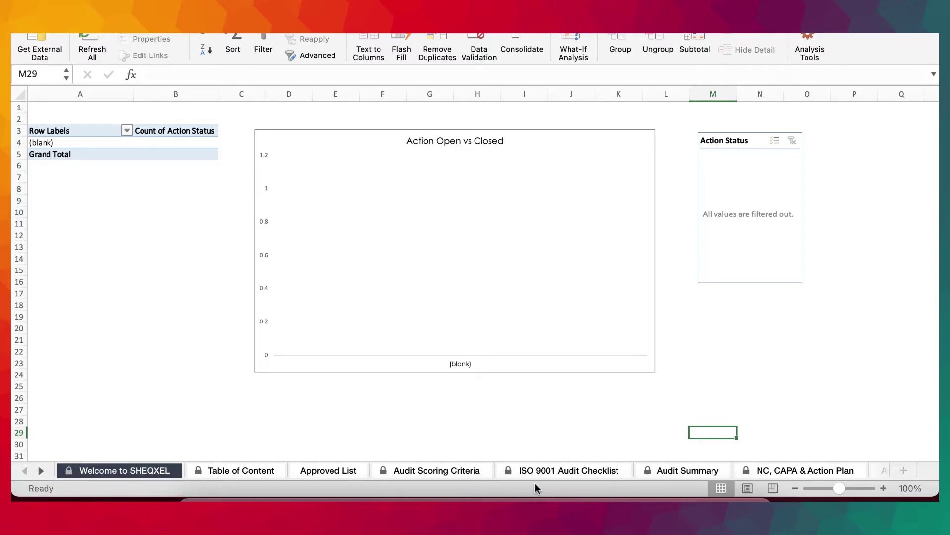
click(568, 469)
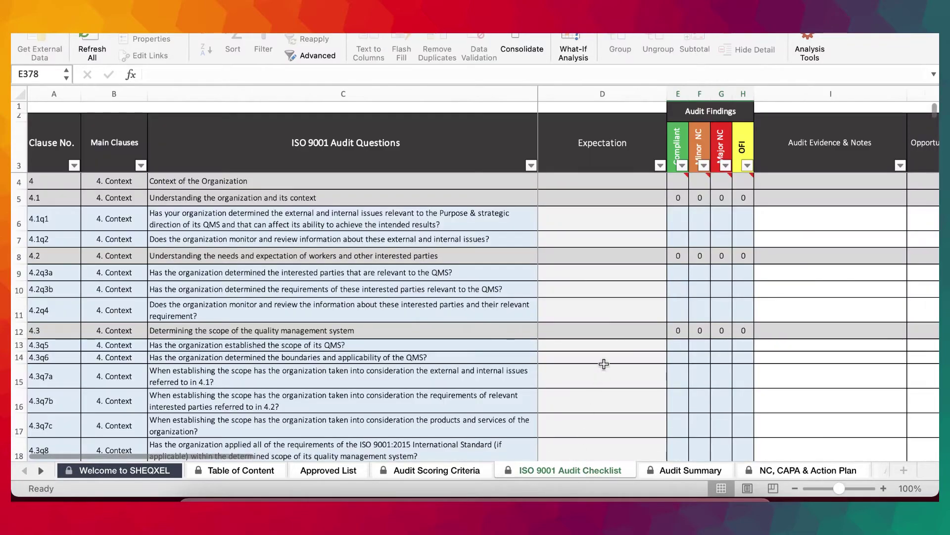
click(706, 223)
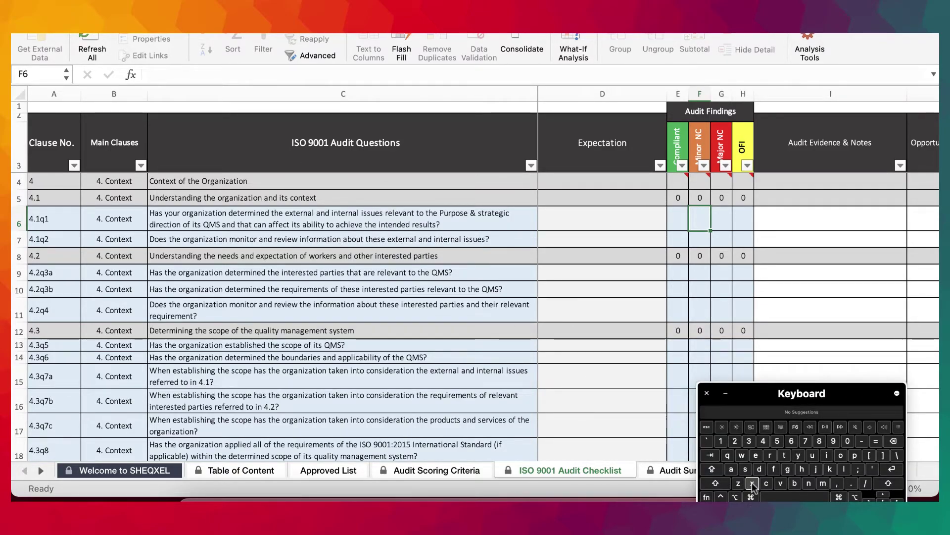
text(x)
key(Return)
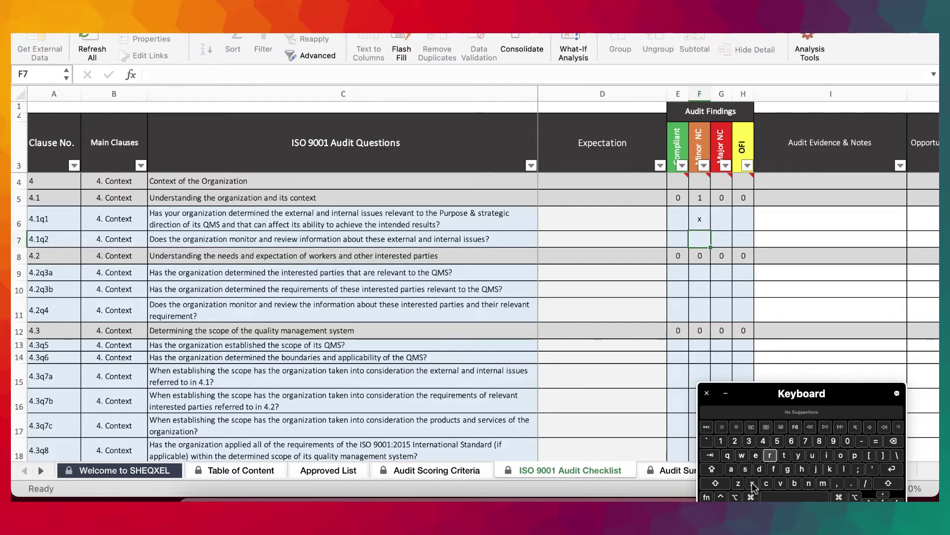
key(Right)
text(x)
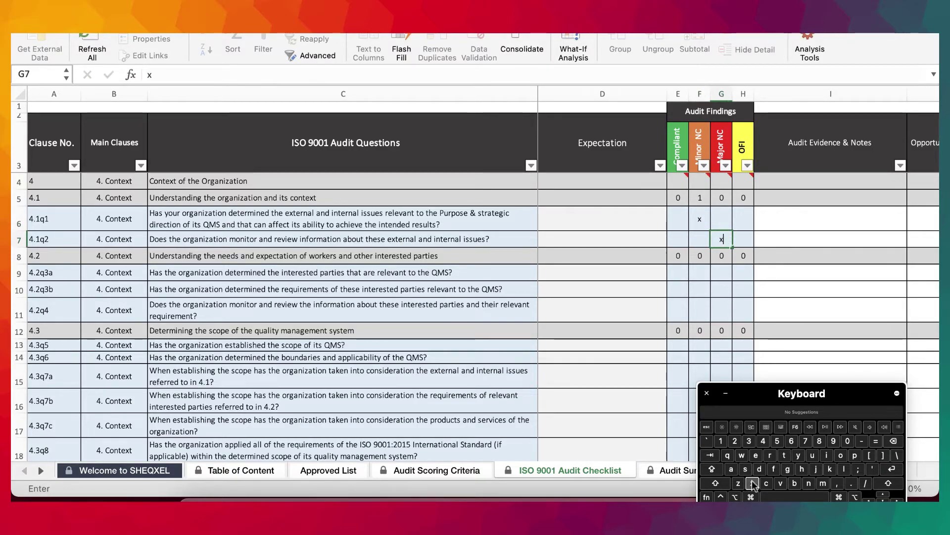
click(726, 393)
click(590, 385)
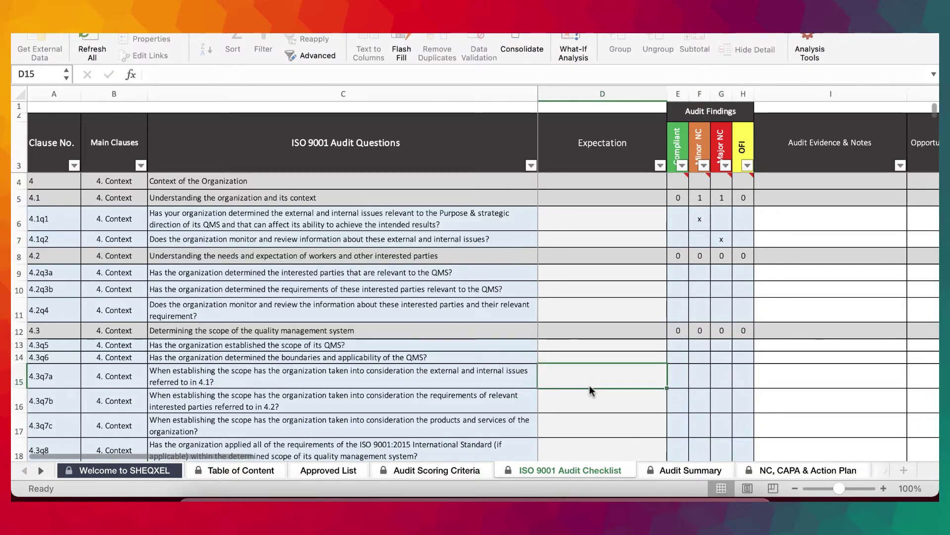
Step: On the NC, CAPA & Action Plan sheet, set the Root Cause of 4.1q1 and 4.1q2 to Lack of Documented Information
click(791, 468)
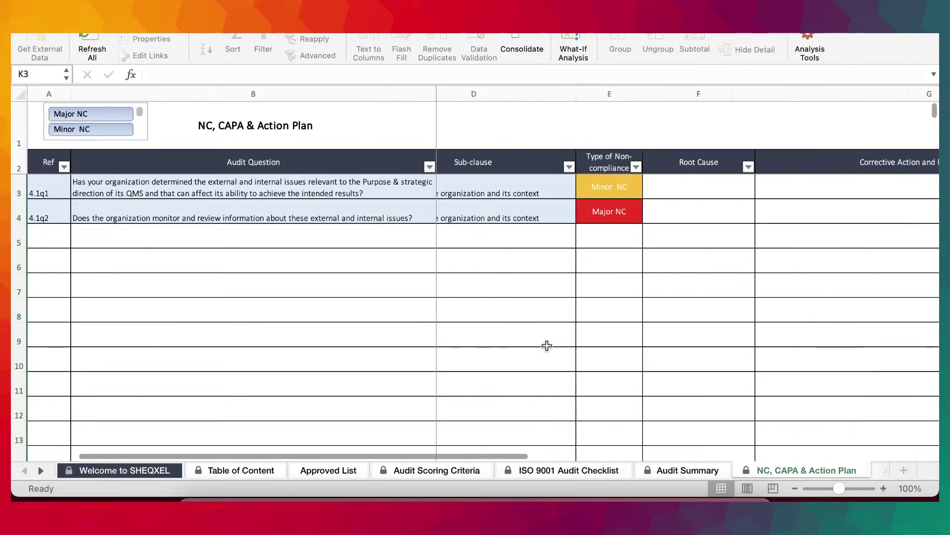
scroll(546, 345, right, 3)
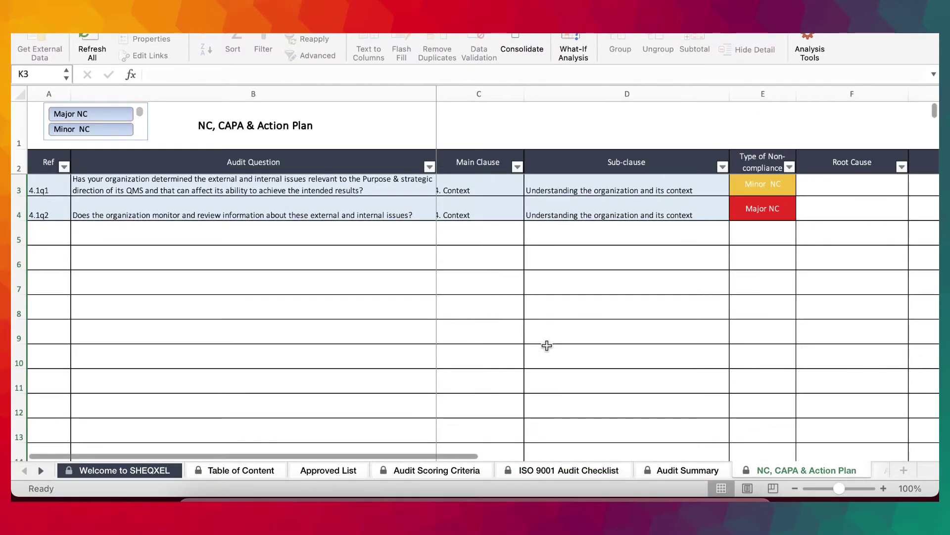
click(665, 192)
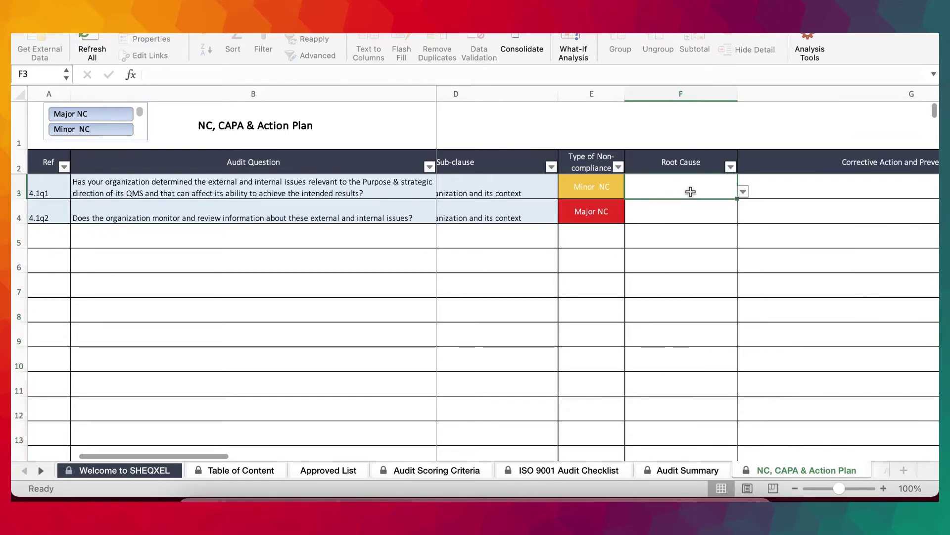
click(742, 191)
click(708, 260)
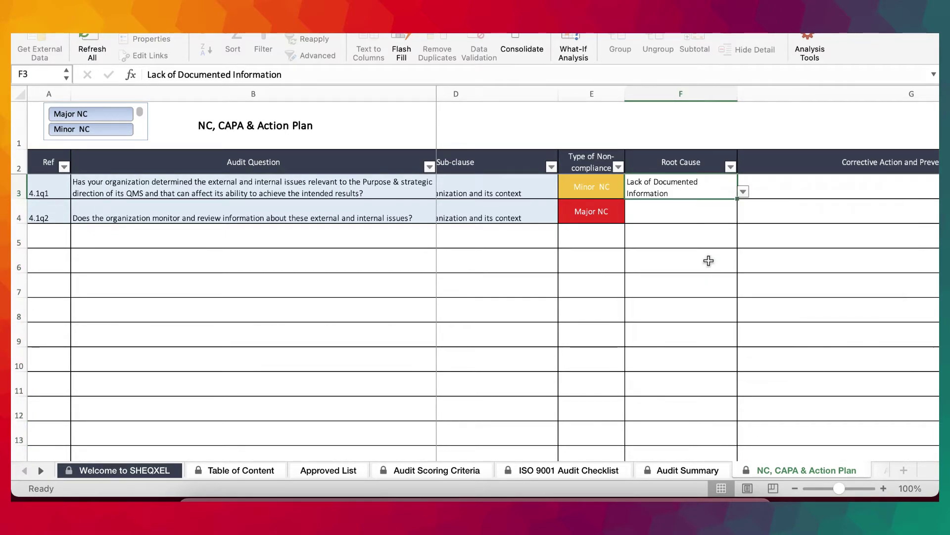
click(701, 217)
click(743, 216)
click(695, 284)
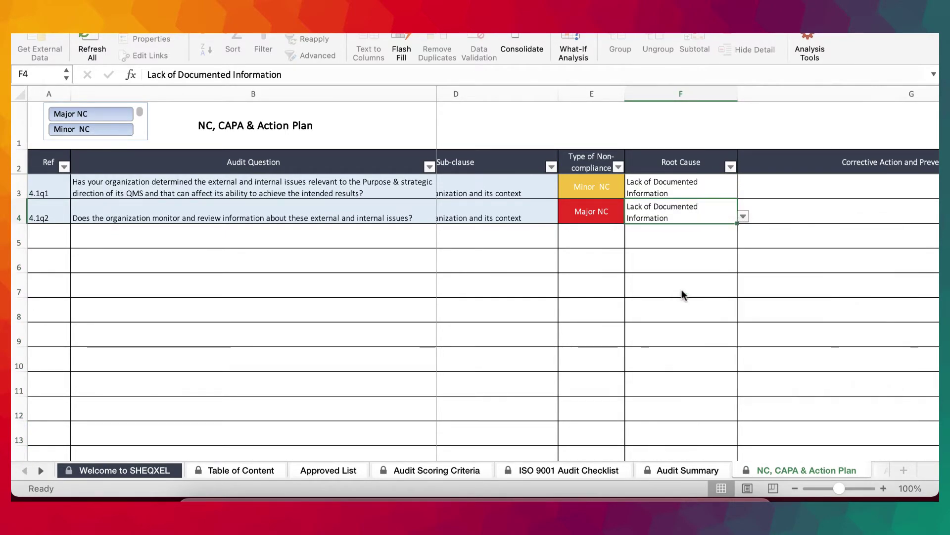
Step: Enter the sample texts "cORRCTELV AFD" for 4.1q1 and "gbgdn" for 4.1q2 as Corrective Action and Preventive Action
scroll(682, 290, right, 3)
click(683, 187)
scroll(683, 188, right, 2)
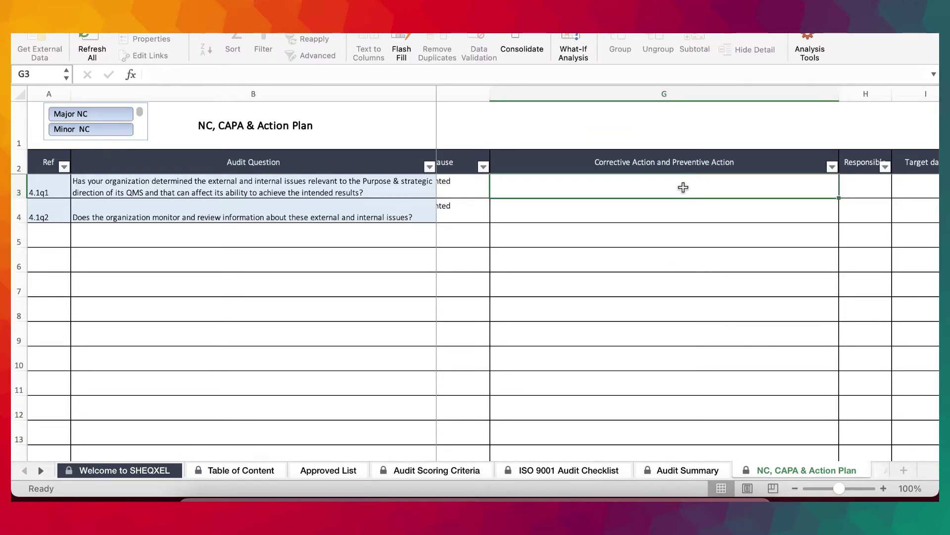
text(cORRCT)
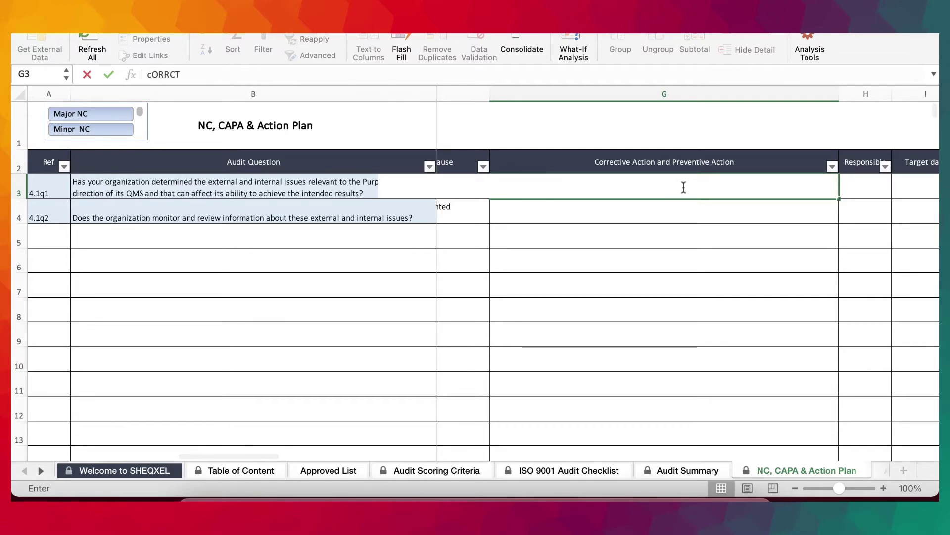
text(ELV AFD)
key(Return)
text(gbgdn)
key(Return)
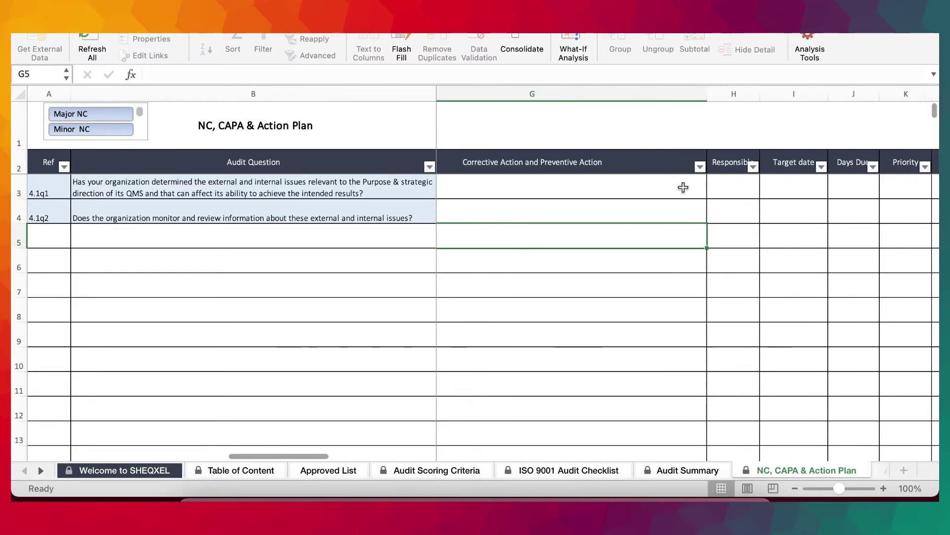
Step: Assign HSE Manager as Responsible for both findings, 4.1q1 and 4.1q2
scroll(683, 187, right, 3)
click(591, 185)
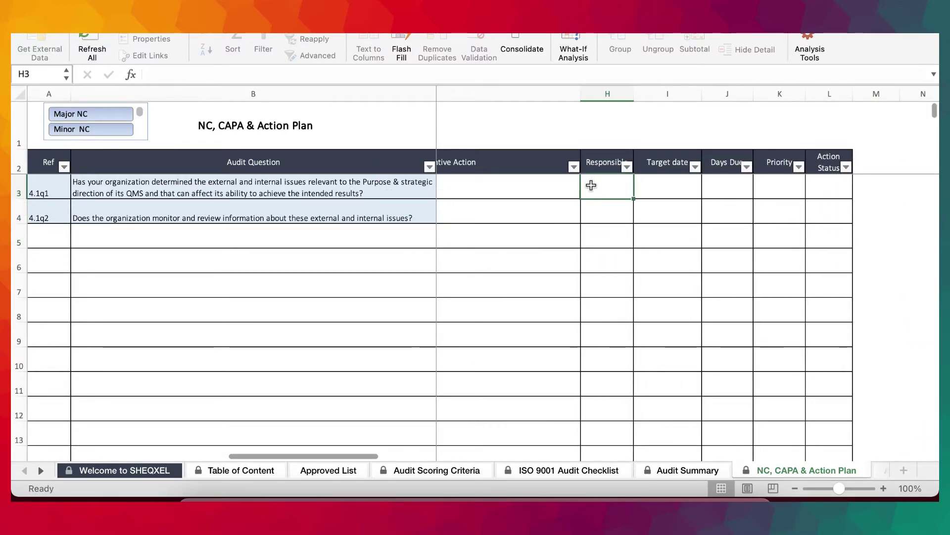
text(H)
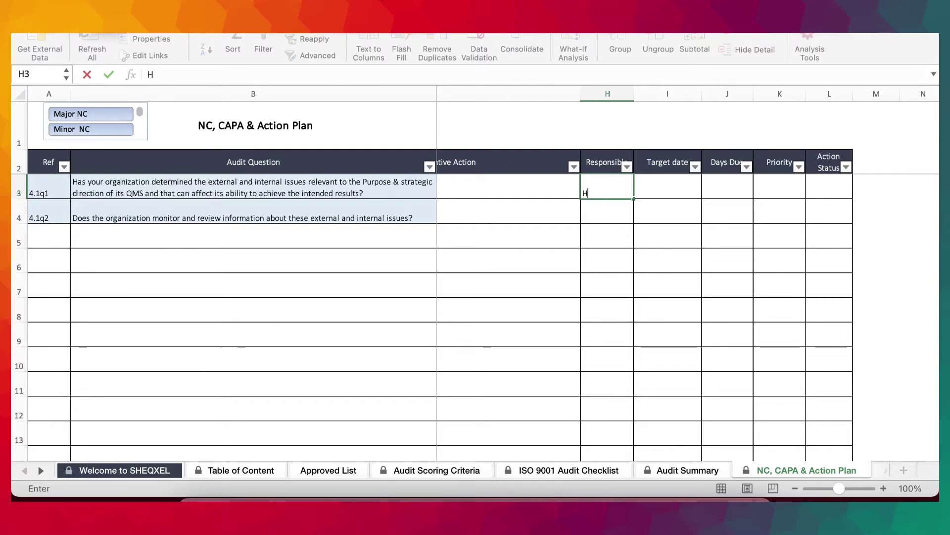
text(SE Manager)
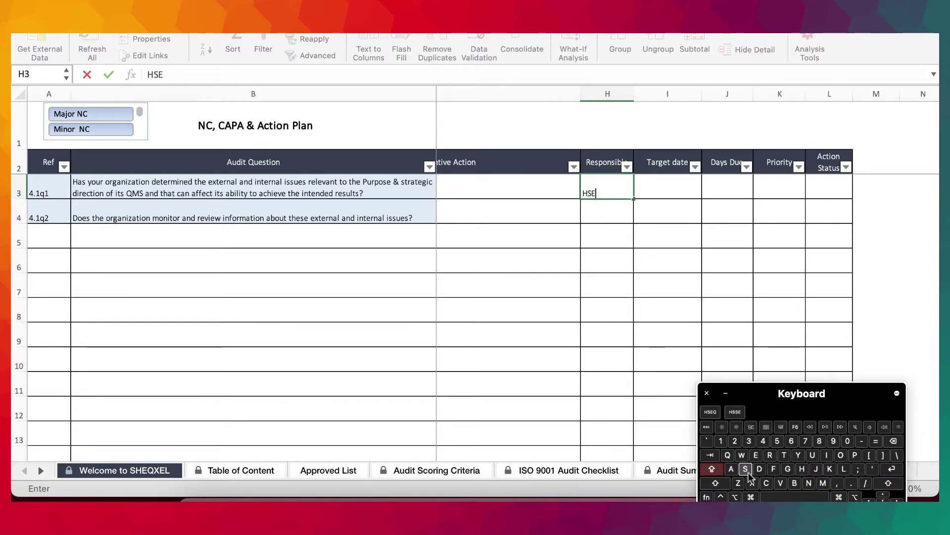
key(Return)
text(HSE Manager)
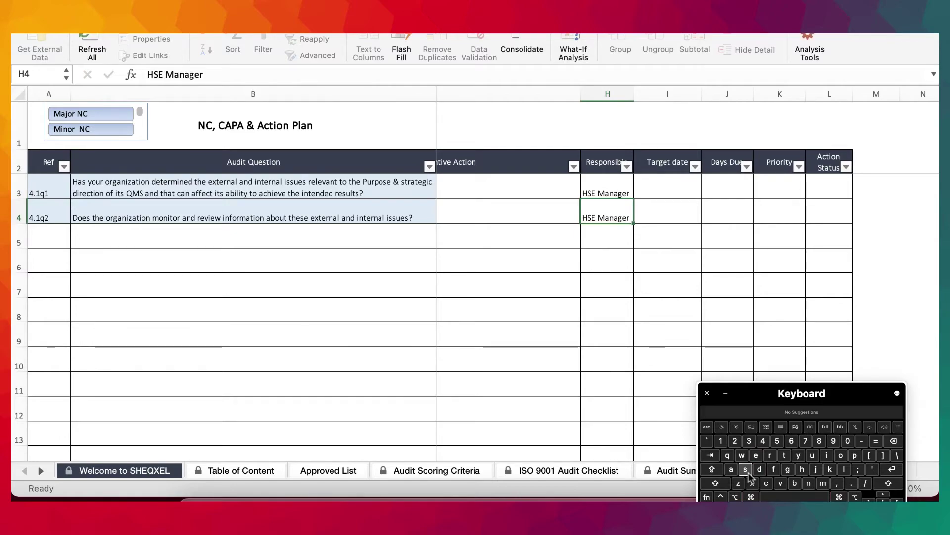
Step: Enter 11/1 as the Target date for both findings, 4.1q1 and 4.1q2
scroll(664, 420, right, 1)
click(650, 184)
scroll(681, 233, right, 2)
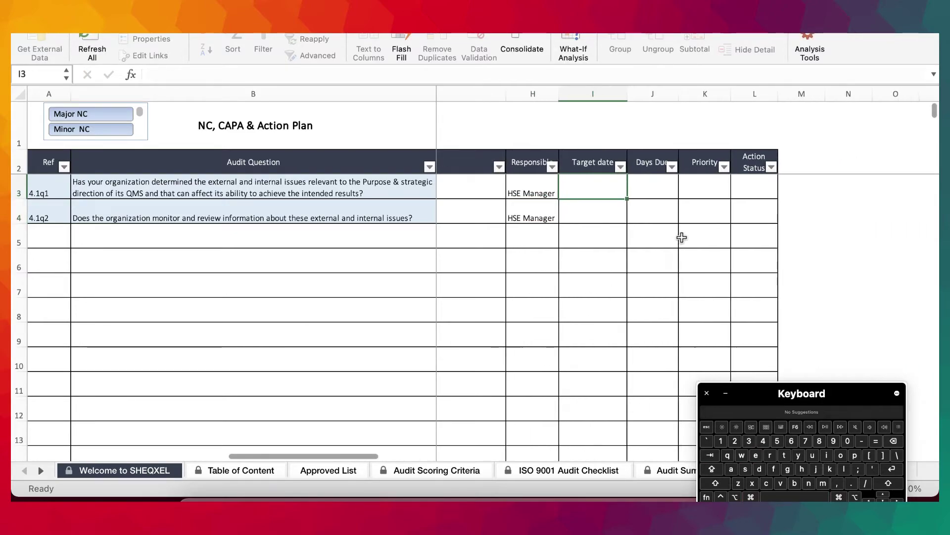
text(11/1)
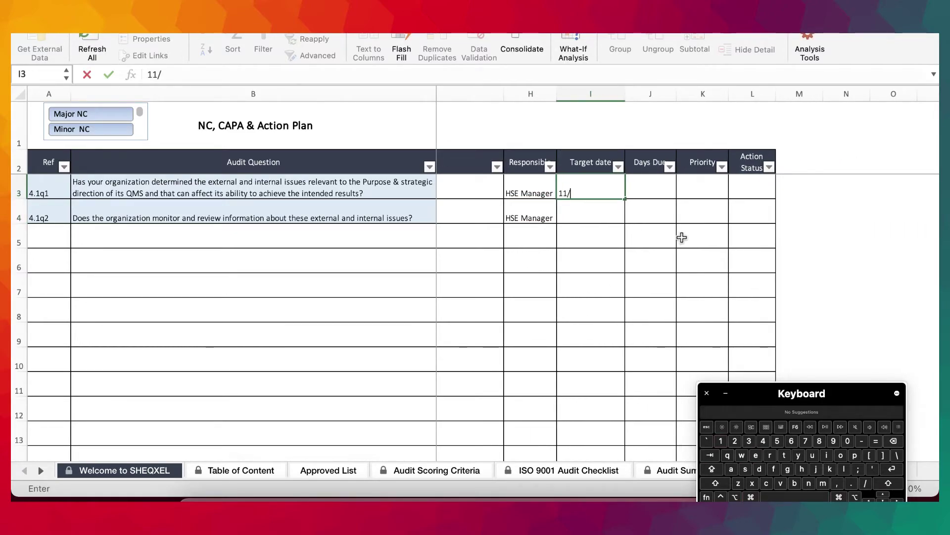
key(Return)
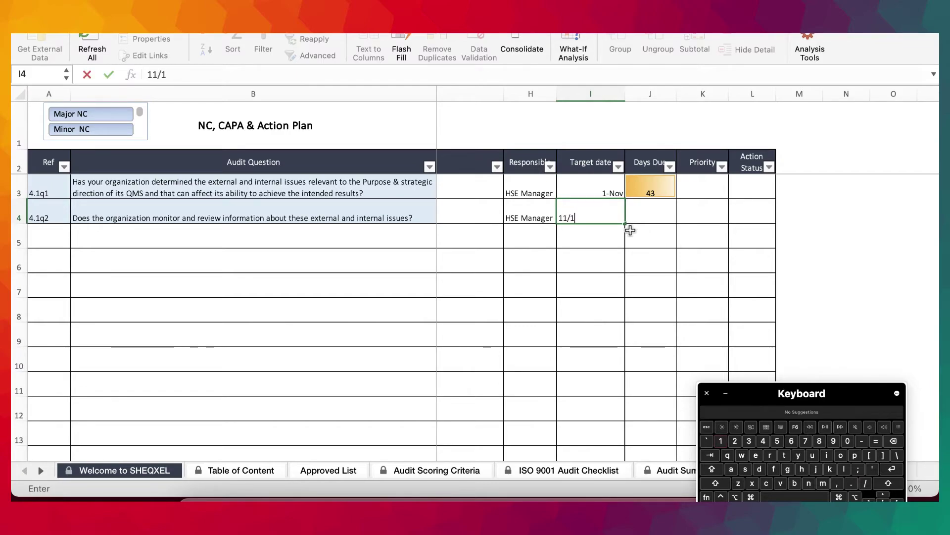
key(Return)
Step: Set the Priority of both findings, 4.1q1 and 4.1q2, to High on the NC, CAPA & Action Plan sheet
click(710, 181)
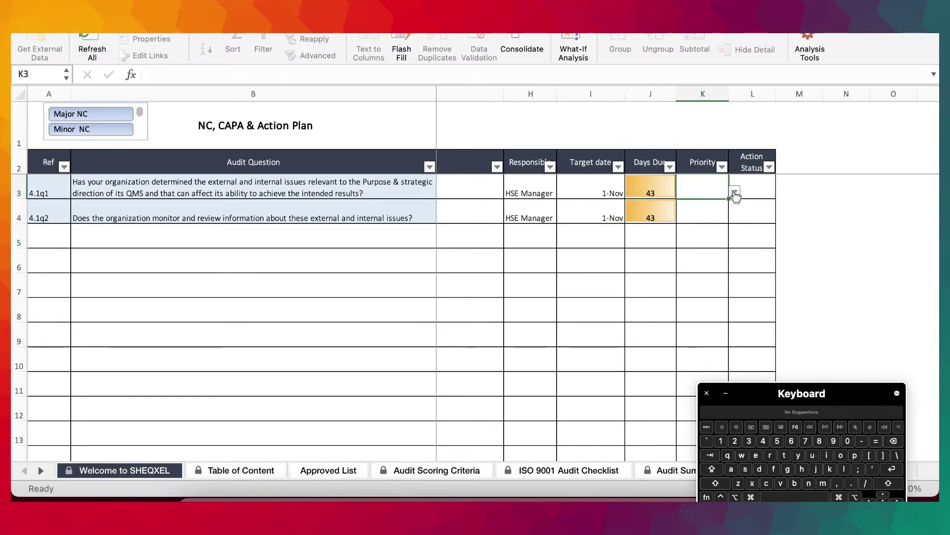
click(724, 394)
scroll(643, 342, right, 2)
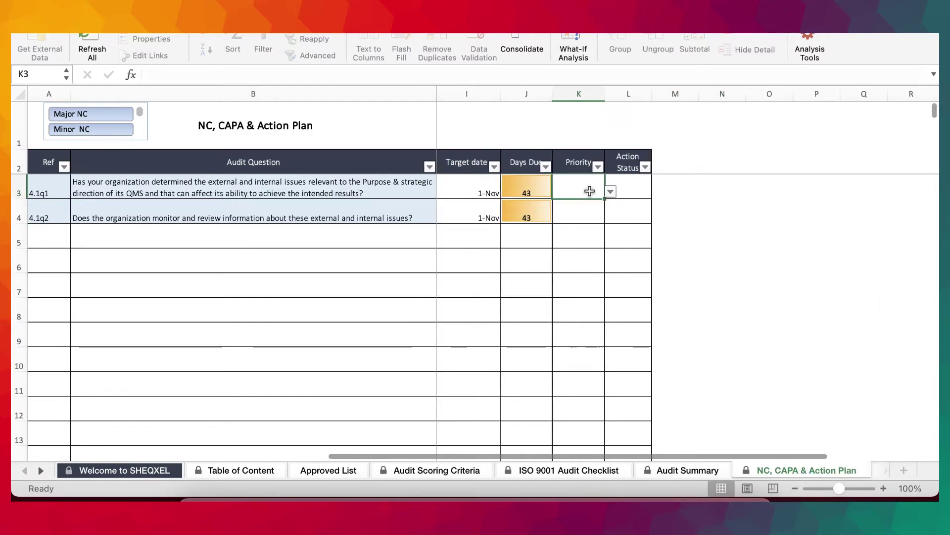
click(610, 192)
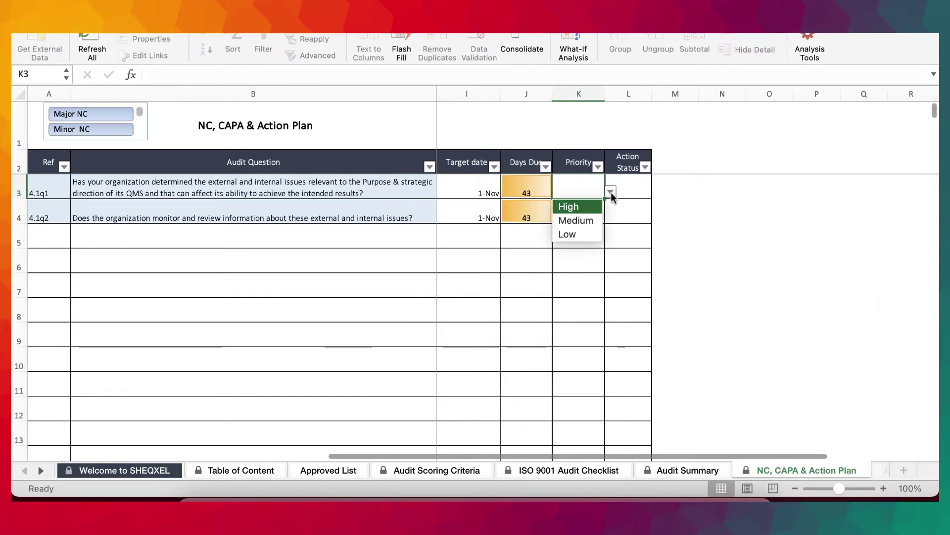
click(580, 207)
click(593, 213)
click(608, 218)
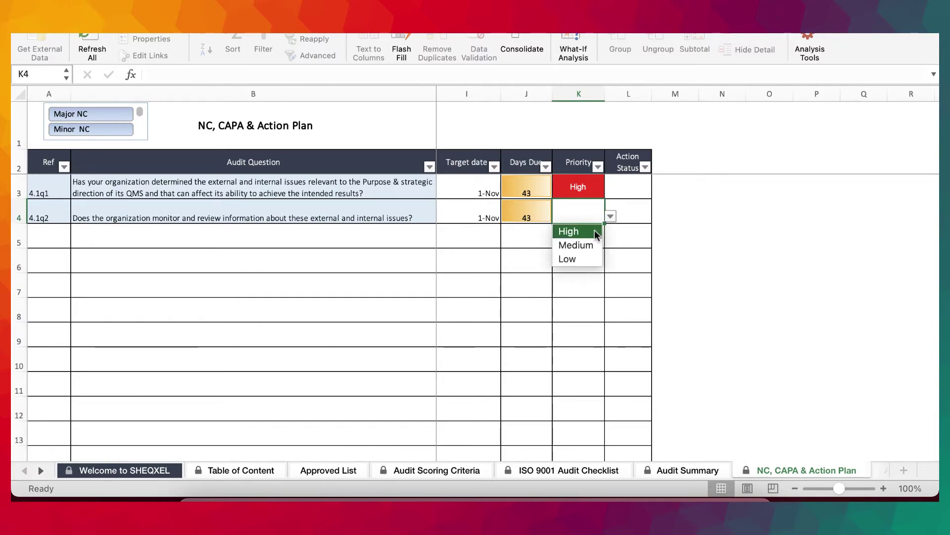
click(595, 230)
Step: Set the Action Status of both findings, 4.1q1 and 4.1q2, to Open
click(643, 187)
click(658, 192)
click(639, 219)
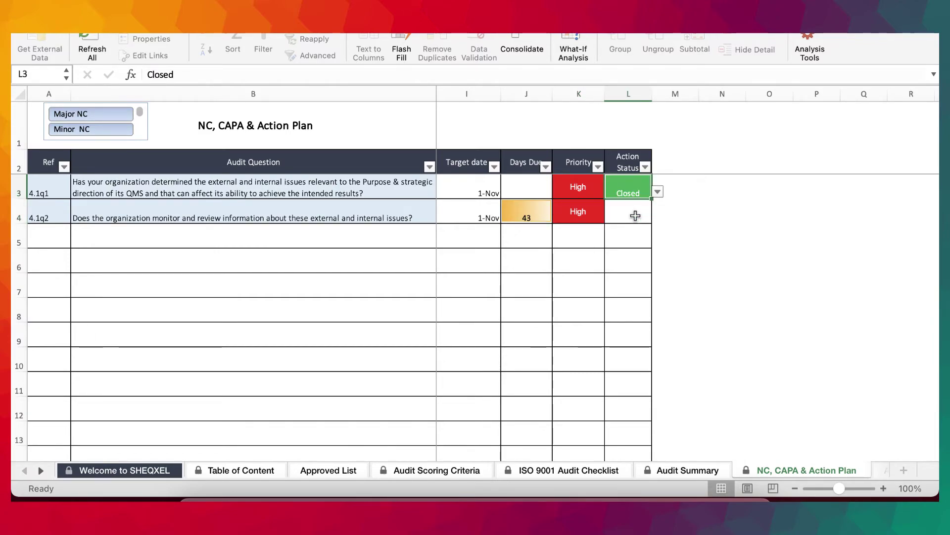
click(658, 192)
click(623, 205)
click(641, 212)
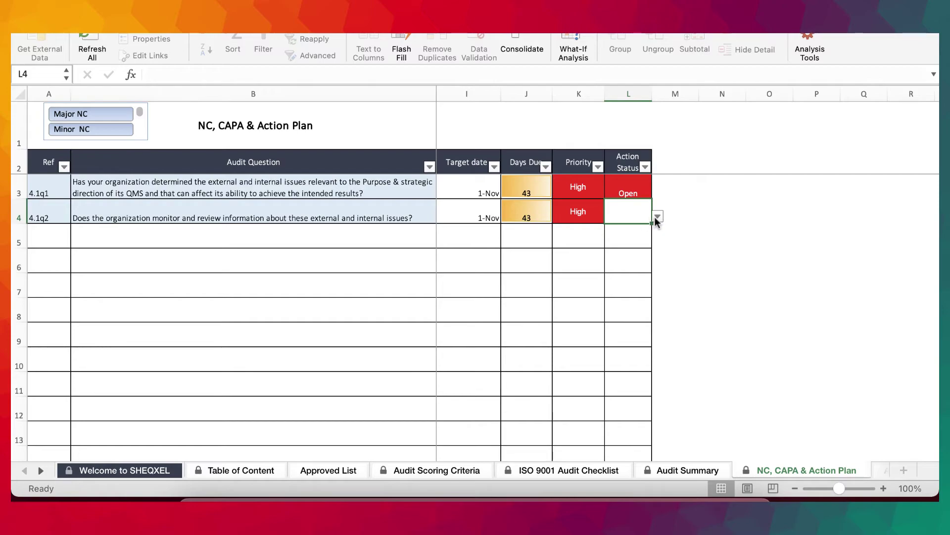
click(657, 216)
click(631, 232)
Step: Go to the Dashboard sheet and refresh all data so the charts reflect the new audit findings
scroll(690, 250, left, 10)
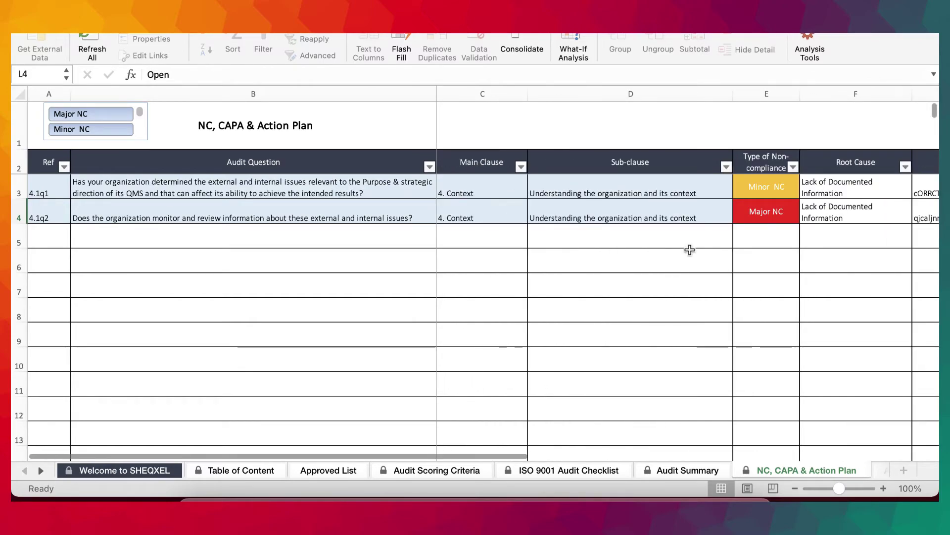
click(40, 470)
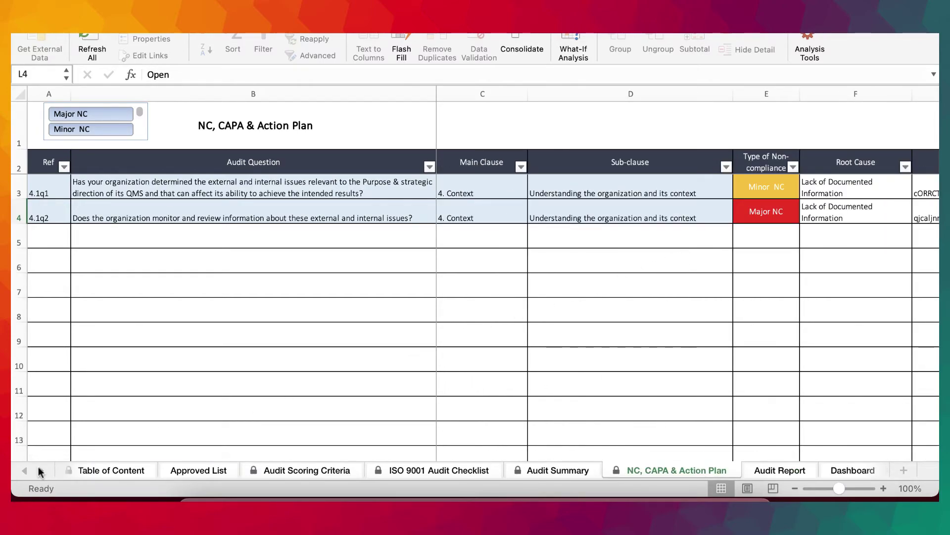
click(41, 470)
click(30, 469)
click(30, 470)
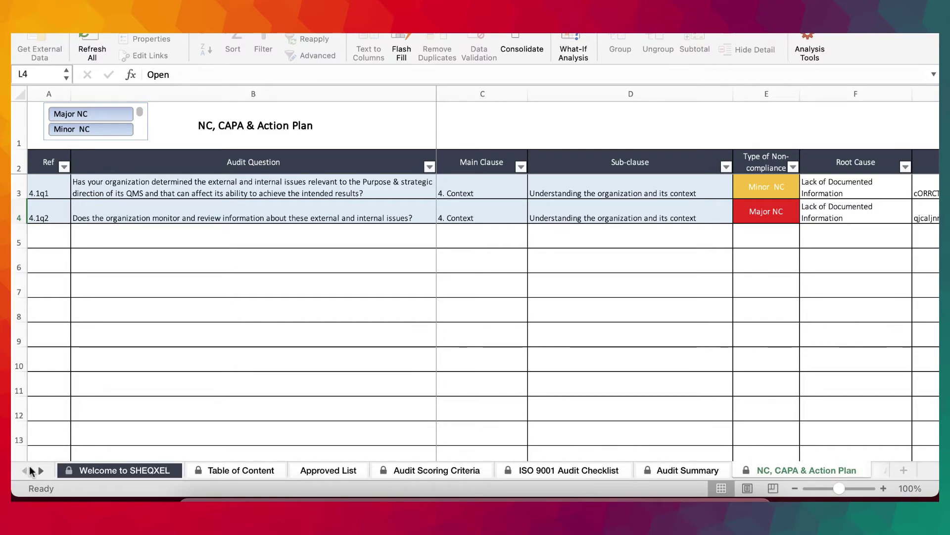
click(41, 470)
click(40, 470)
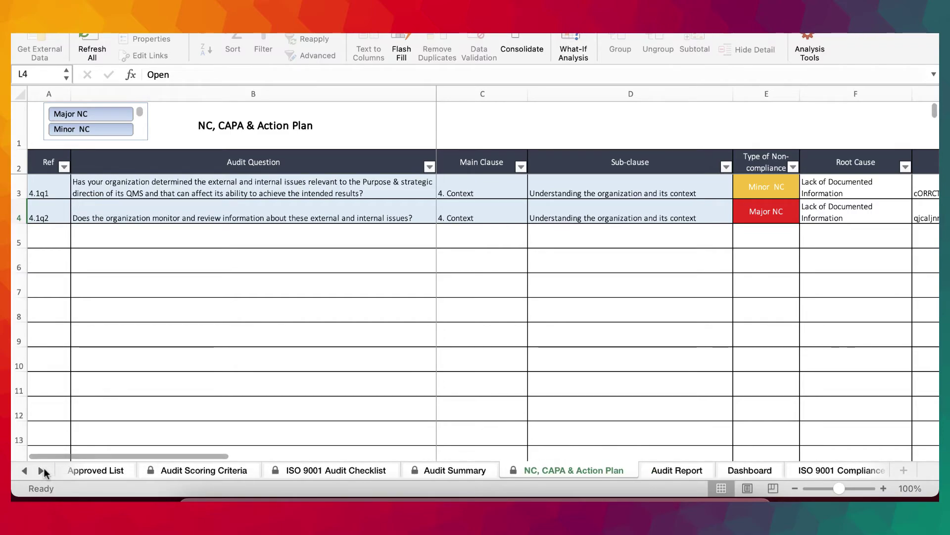
click(750, 471)
click(96, 35)
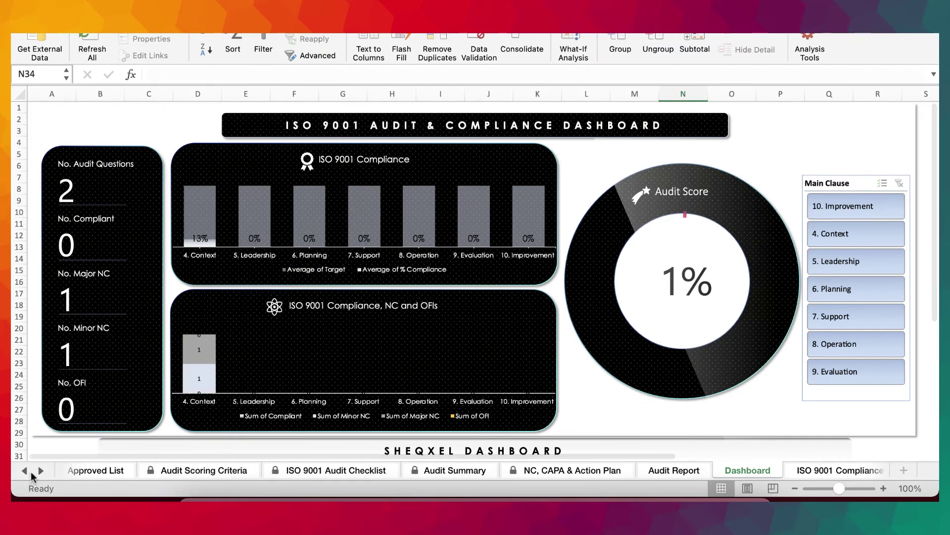
Step: Undo the edits back through the clearing of the sample findings on the ISO 9001 Audit Checklist, and reopen the Dashboard
click(25, 471)
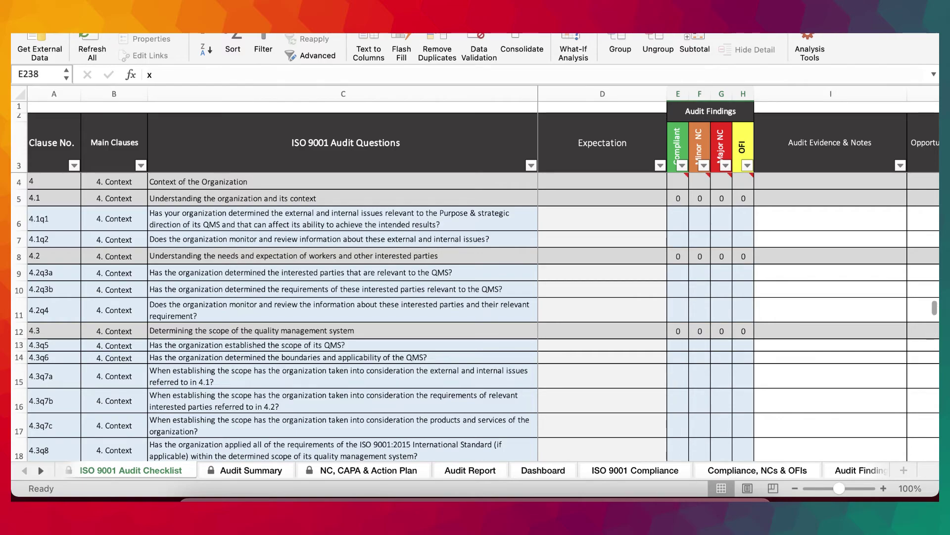
key(Page_Up)
key(Page_Up)
key(Page_Up)
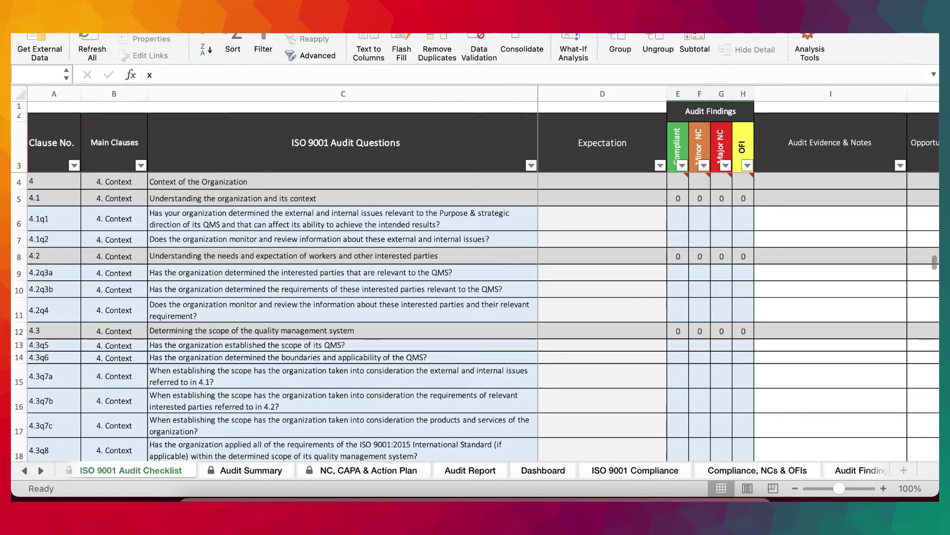
key(Page_Up)
key(Page_Up)
key(Page_Up)
key(Page_Up)
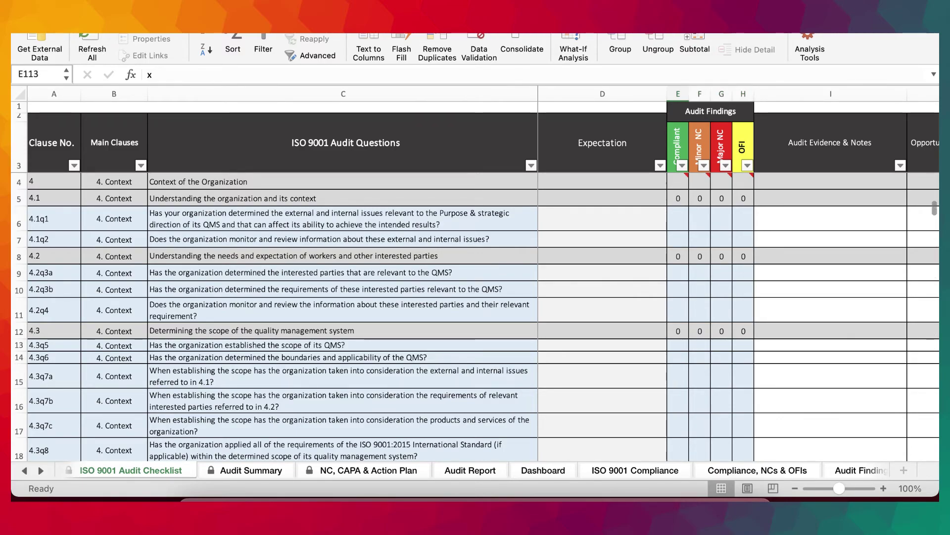
key(Page_Up)
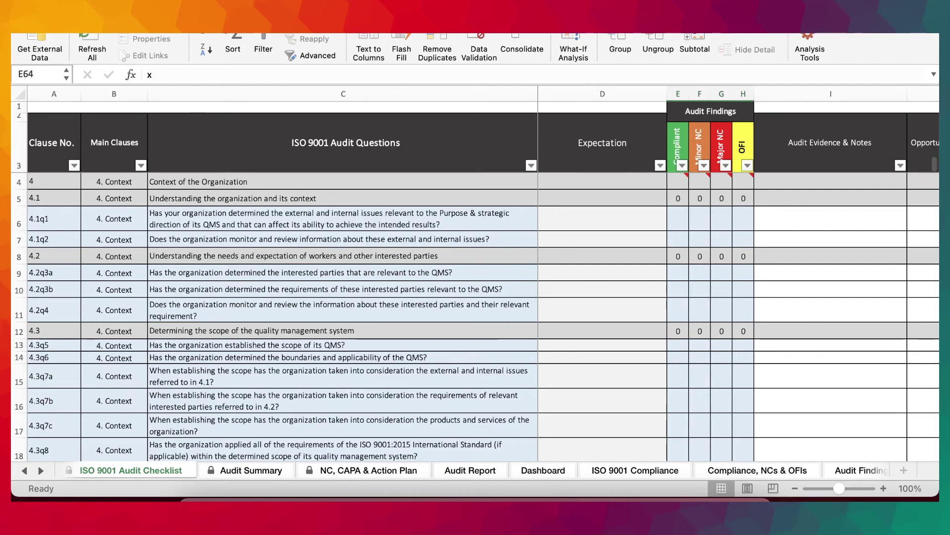
key(Page_Up)
key(Page_Up)
key(Page_Up)
key(Page_Up)
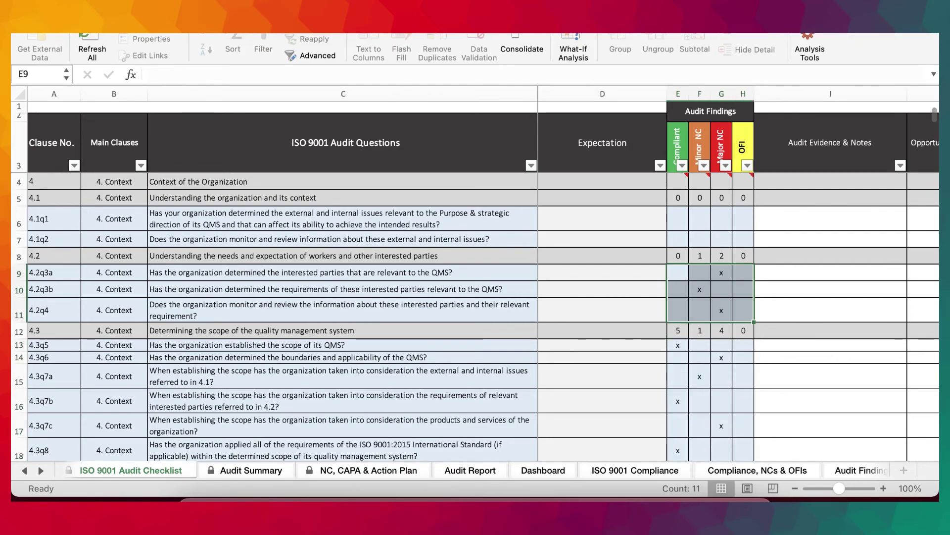
click(542, 468)
scroll(549, 375, right, 1)
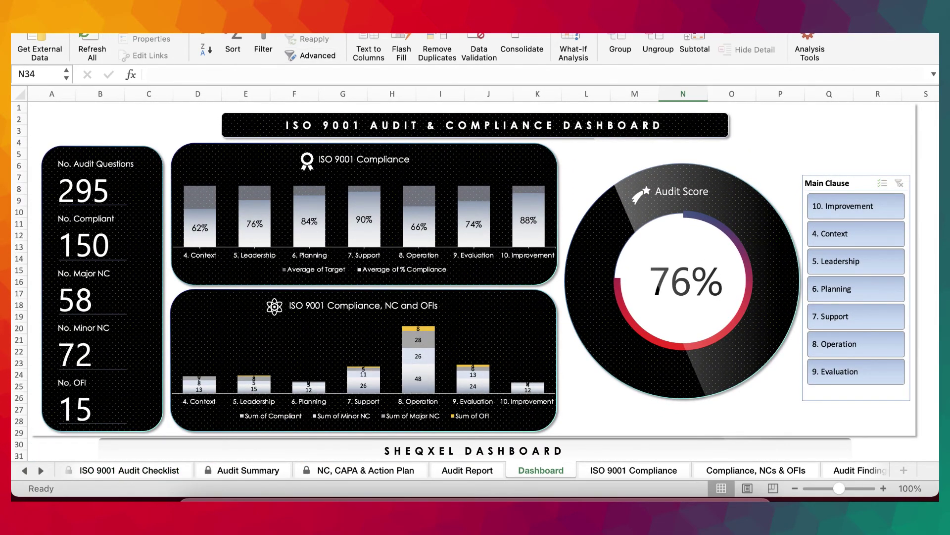
Step: Look through the Audit Report, NC, CAPA & Action Plan, Audit Summary and ISO 9001 Audit Checklist sheets, ending on the Welcome to SHEQXEL sheet
click(467, 470)
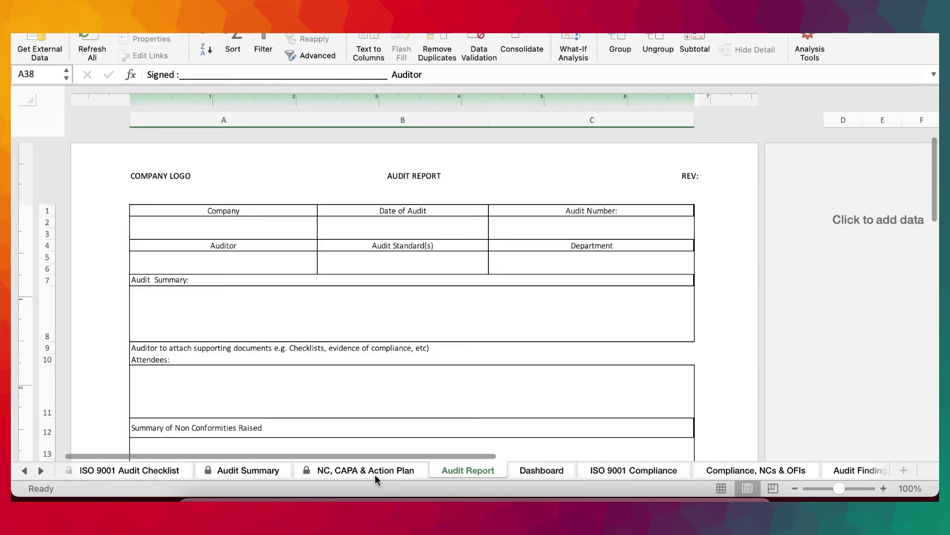
click(367, 469)
click(253, 472)
click(129, 471)
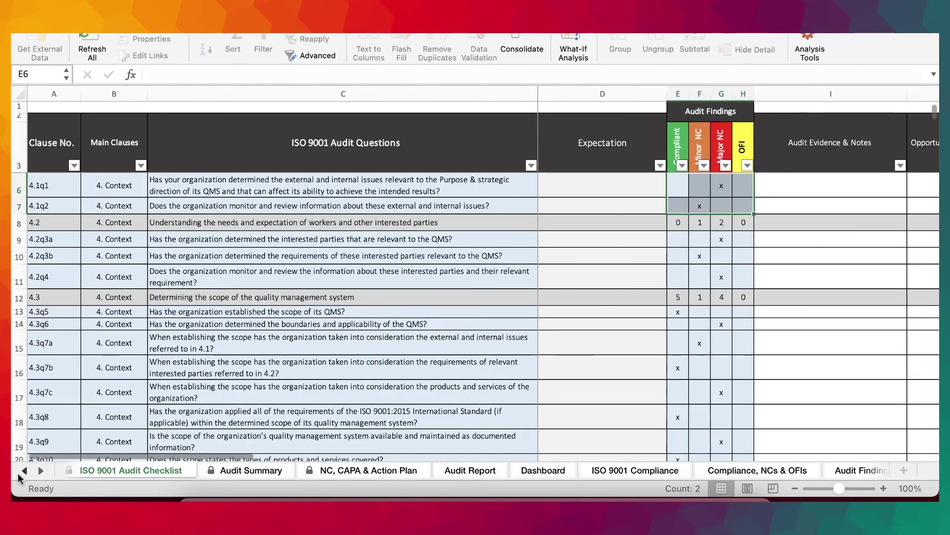
click(22, 471)
click(125, 469)
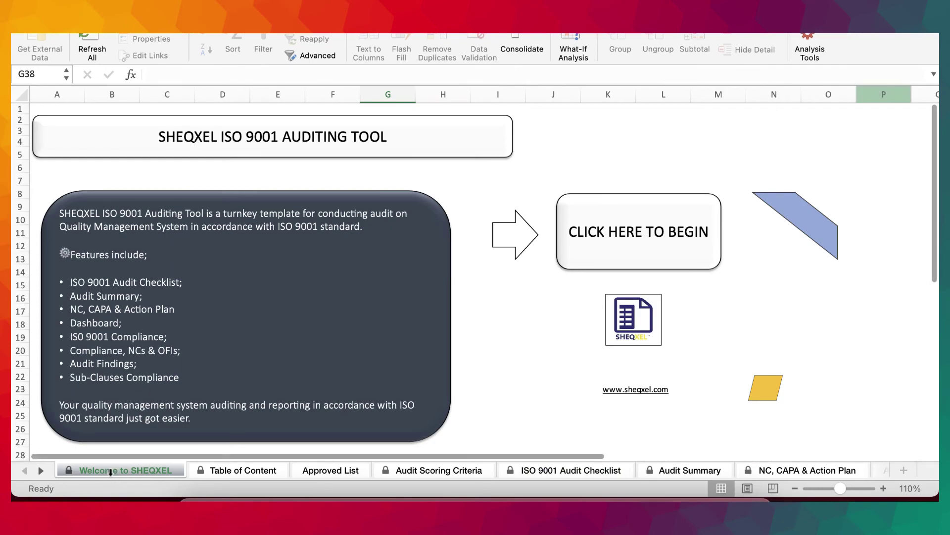